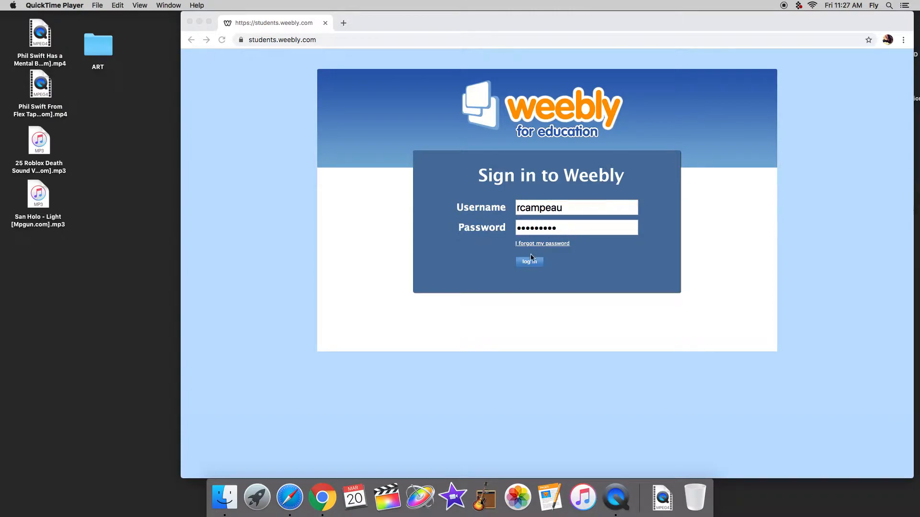
Log in to the Weebly for Education account and reserve the subdomain PawsandPaintings.weebly.com for the website.
left_click(531, 268)
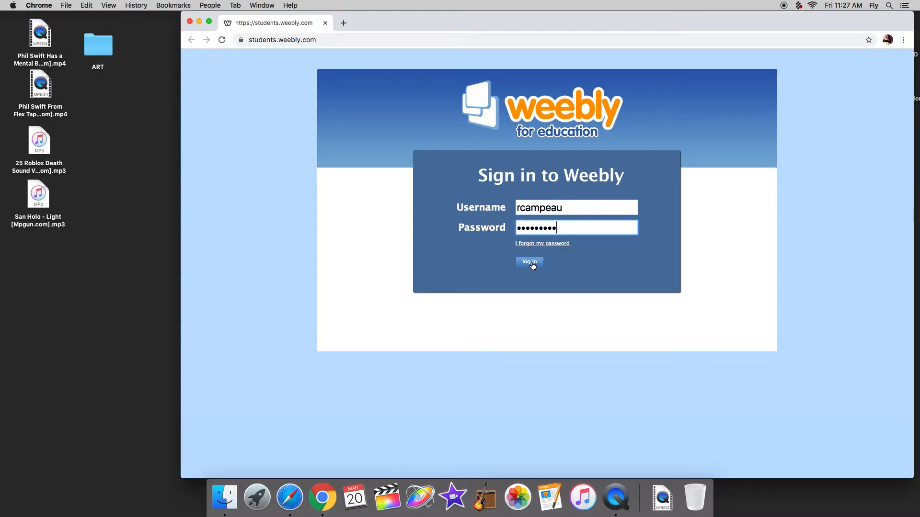
left_click(531, 262)
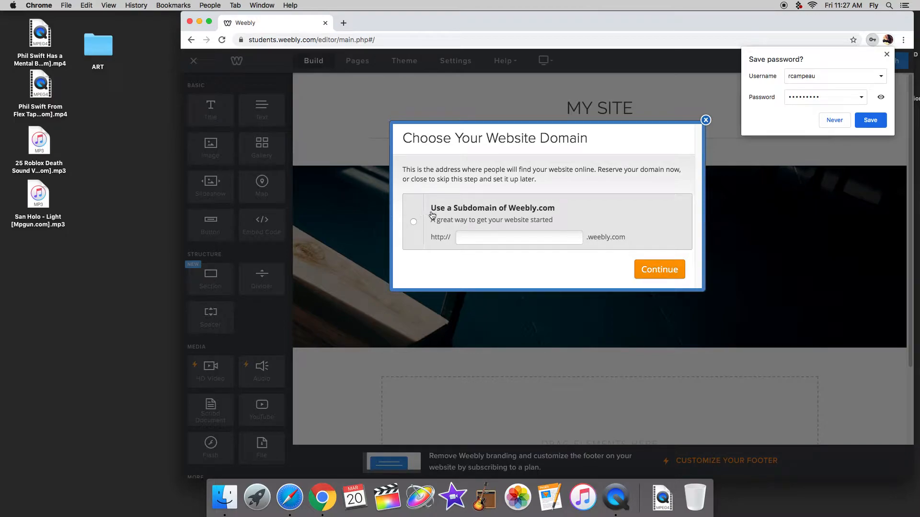
left_click(463, 238)
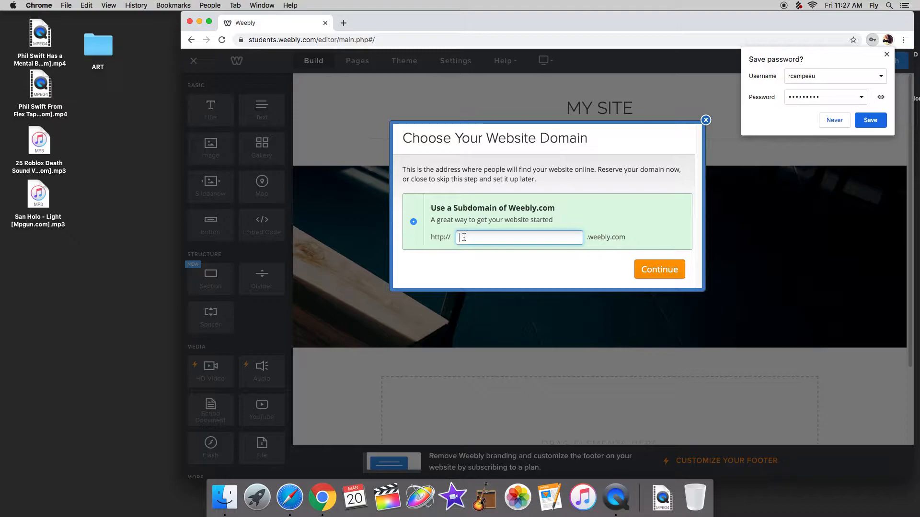
type("PawsandPaint")
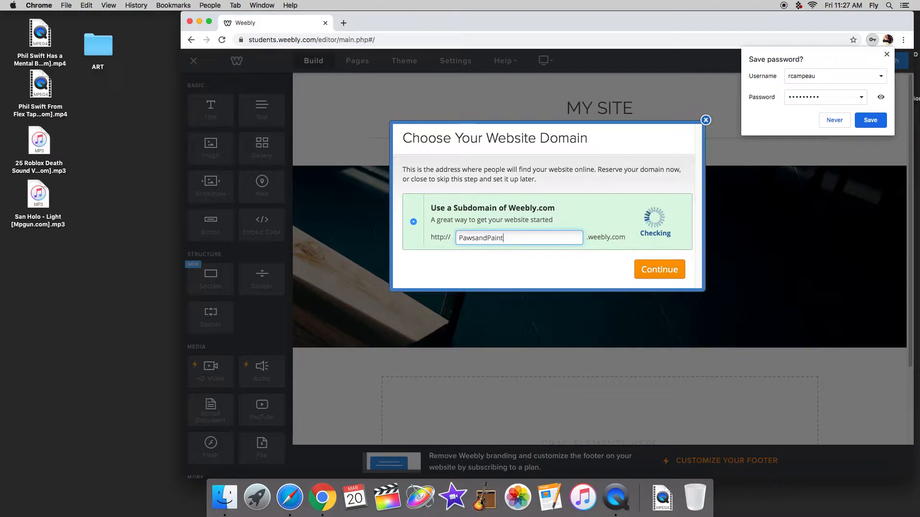
type("ings")
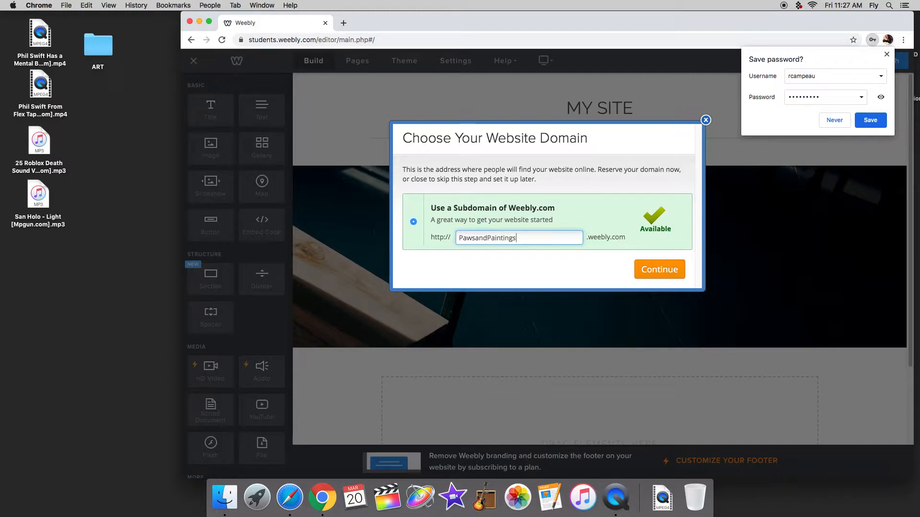
left_click(664, 270)
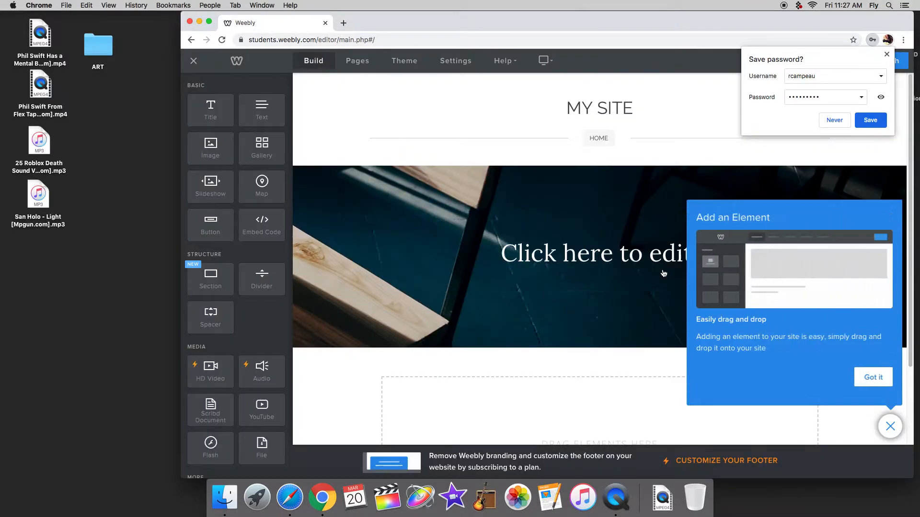
Dismiss the Add an Element tip and decline the browser's offer to save the password.
left_click(888, 436)
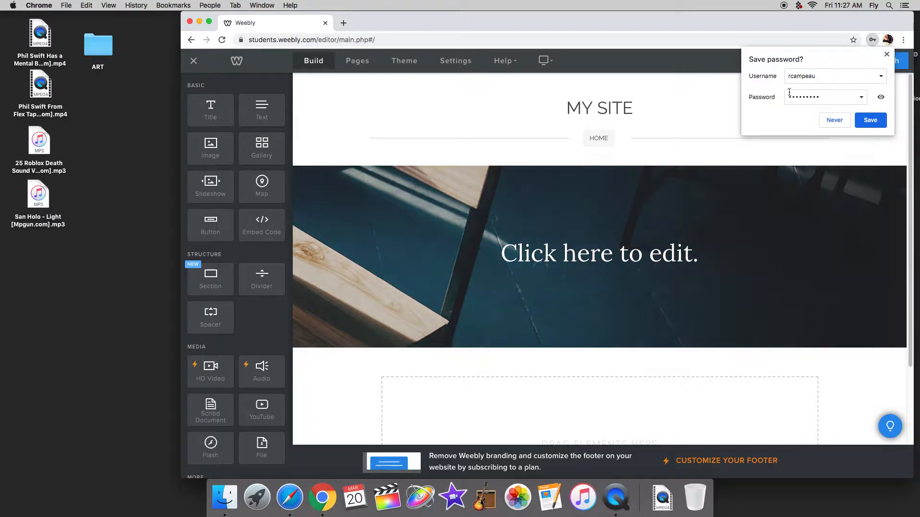
left_click(826, 119)
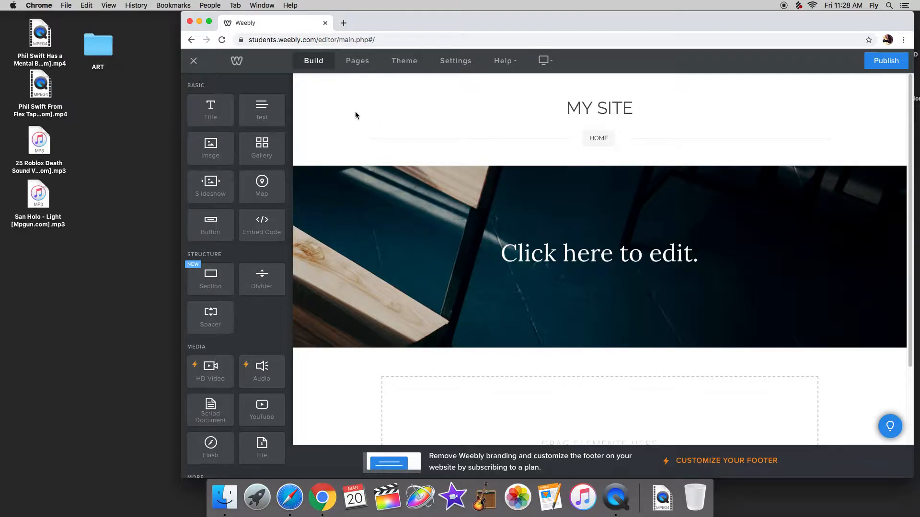
Change the site's theme to Modus Operandi - Cento from the Portfolio category of the theme gallery.
left_click(405, 66)
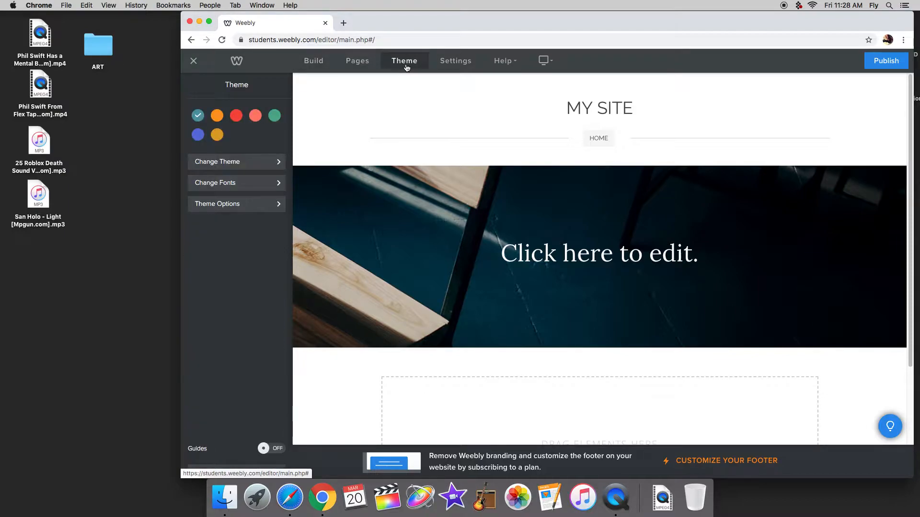
left_click(246, 163)
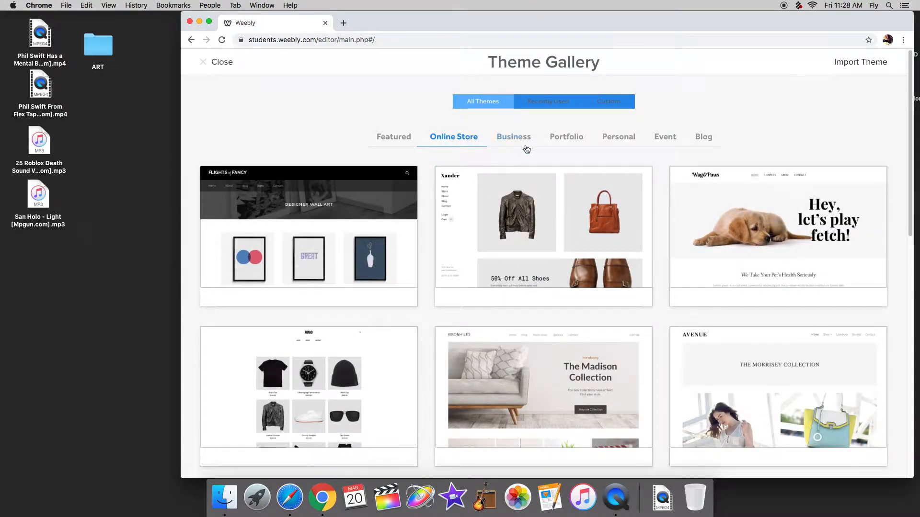
left_click(564, 141)
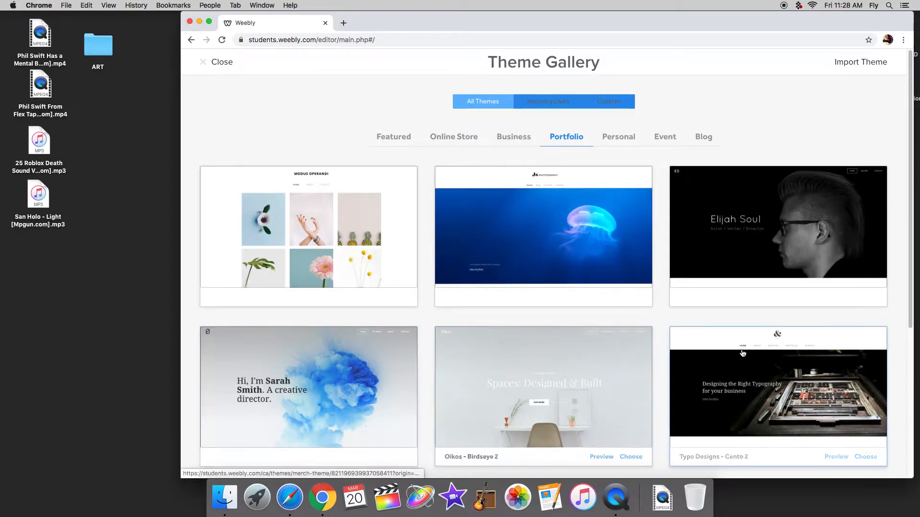
scroll(402, 148, "down", 5)
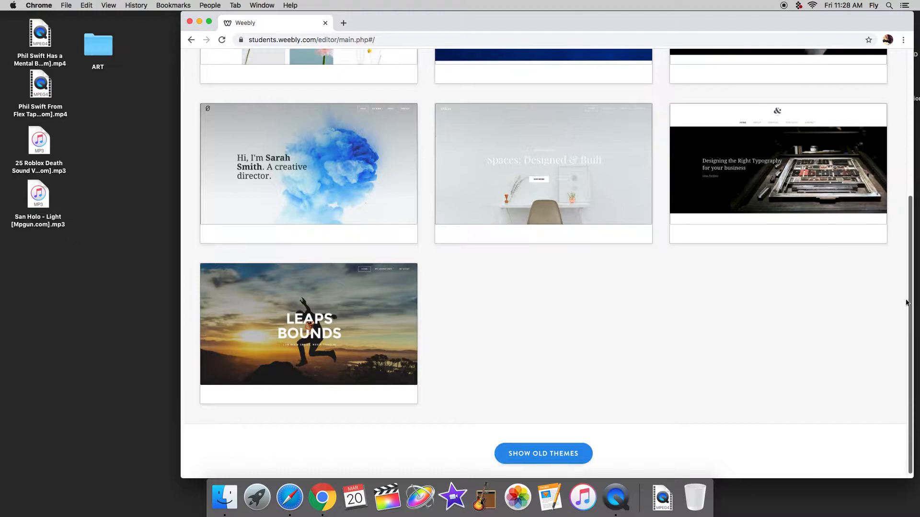
scroll(424, 295, "up", 5)
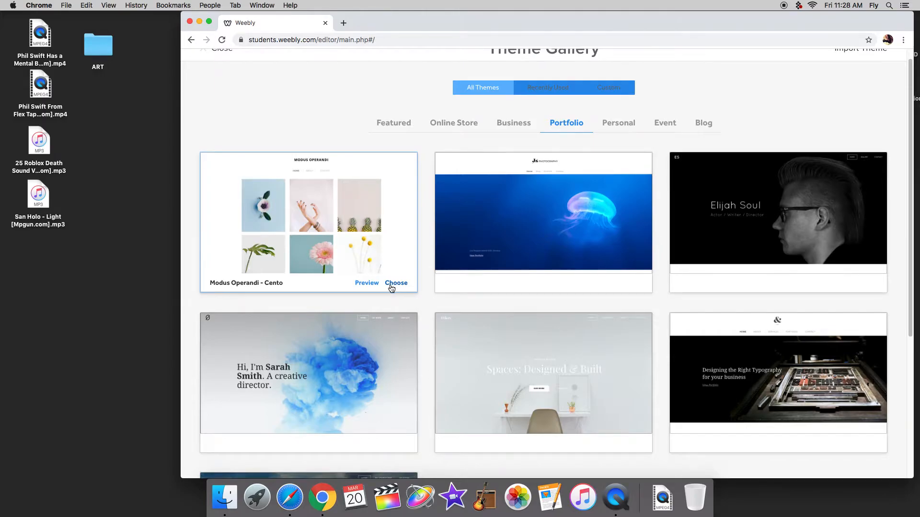
left_click(396, 284)
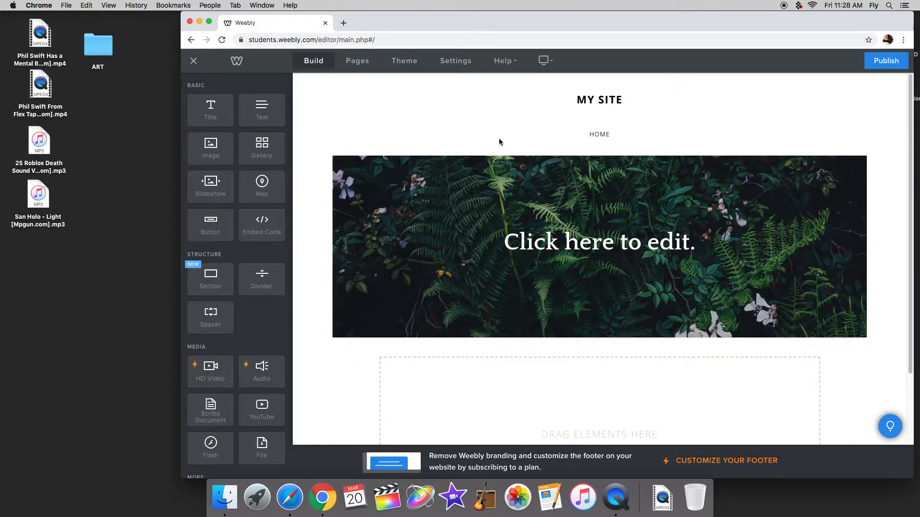
Replace the site title with "PAWS AND PAINTINGS".
left_click(600, 111)
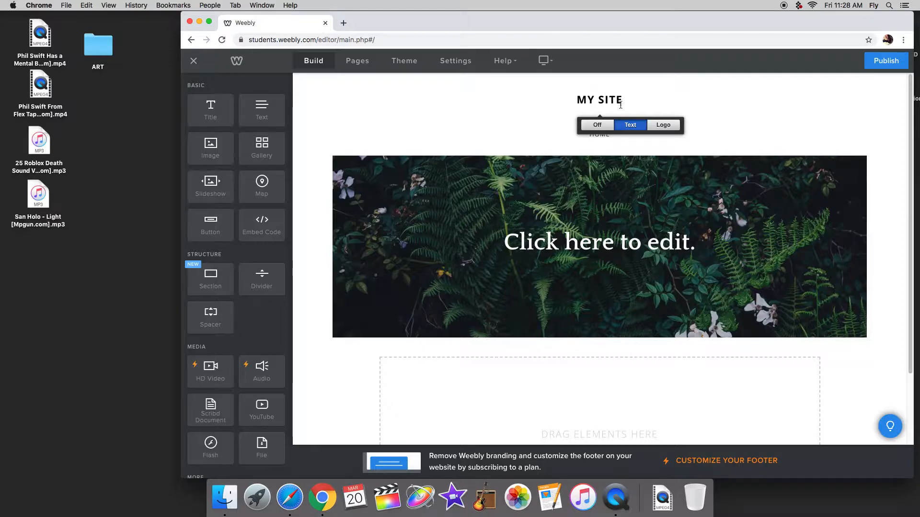
mouse_move(622, 99)
left_click_drag(621, 99, 570, 87)
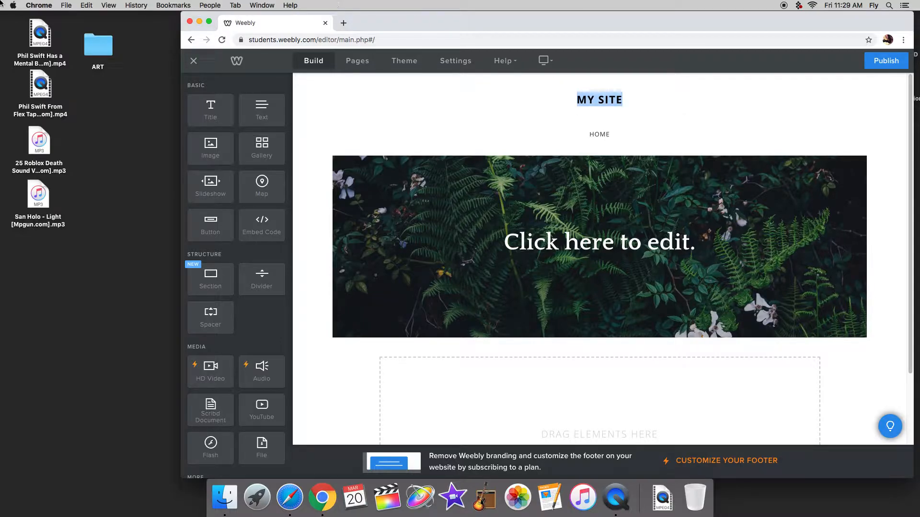
type("PA")
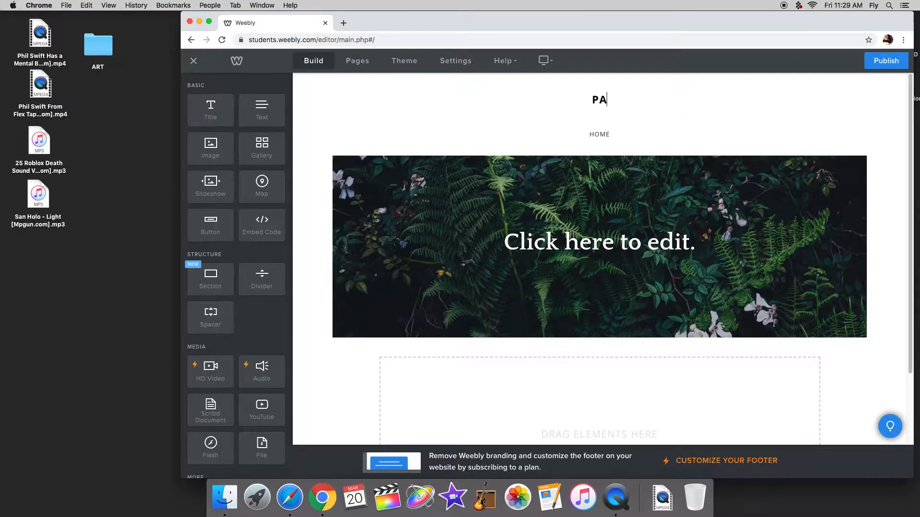
type("WS AND PAINTINGS")
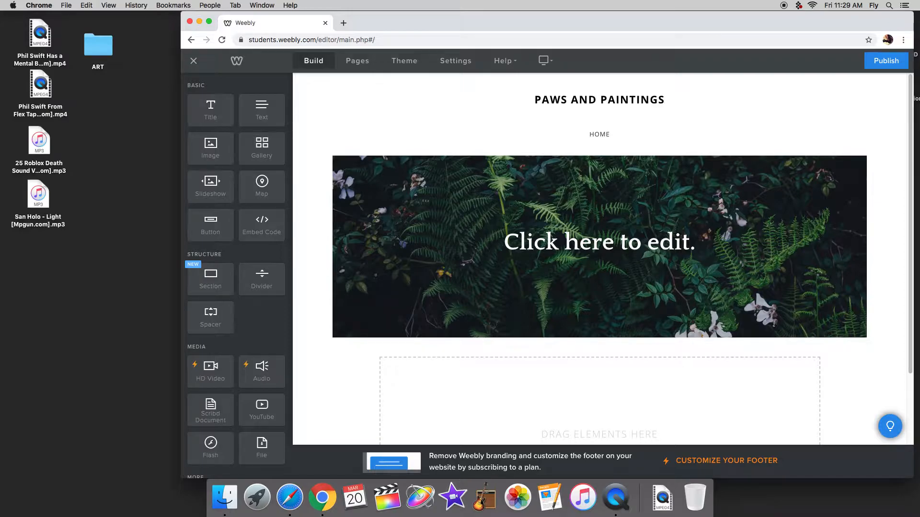
Set the heading on the home page's fern header image to "MY PORTFOLIO".
left_click(668, 258)
left_click(661, 244)
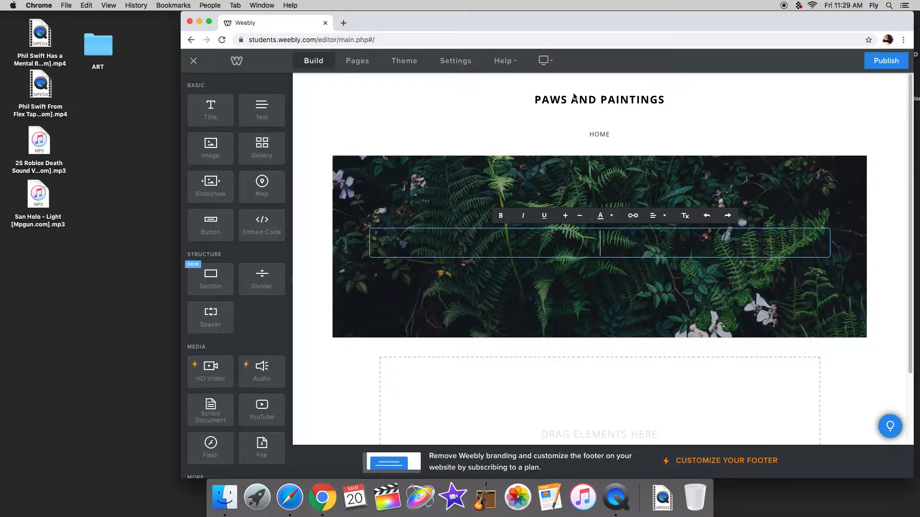
type("MY PORTFOLIO")
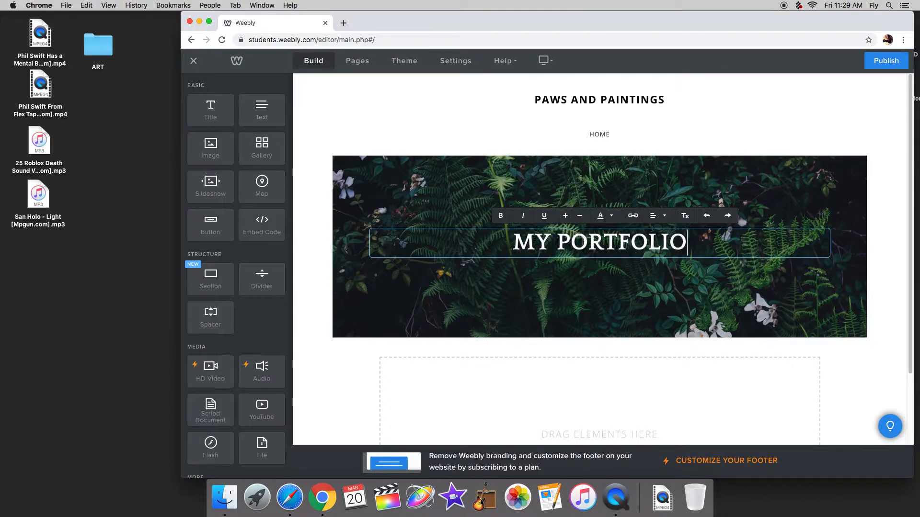
scroll(486, 298, "down", 2)
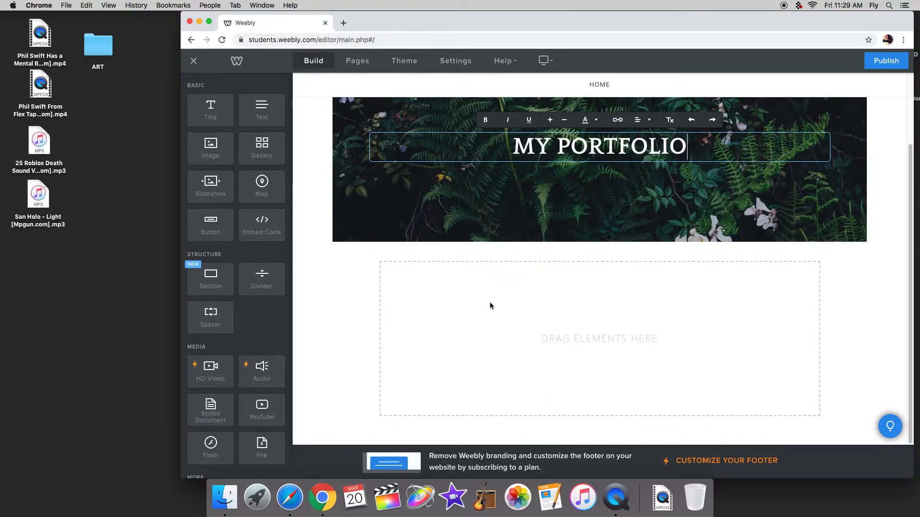
scroll(535, 325, "up", 2)
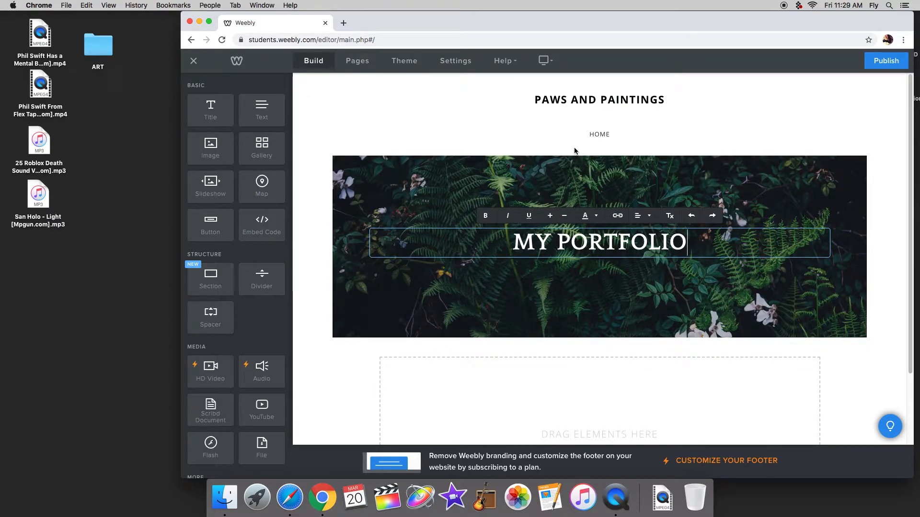
Rename the Home page to "SKETCHBOOK" and return to the list of pages.
left_click(358, 64)
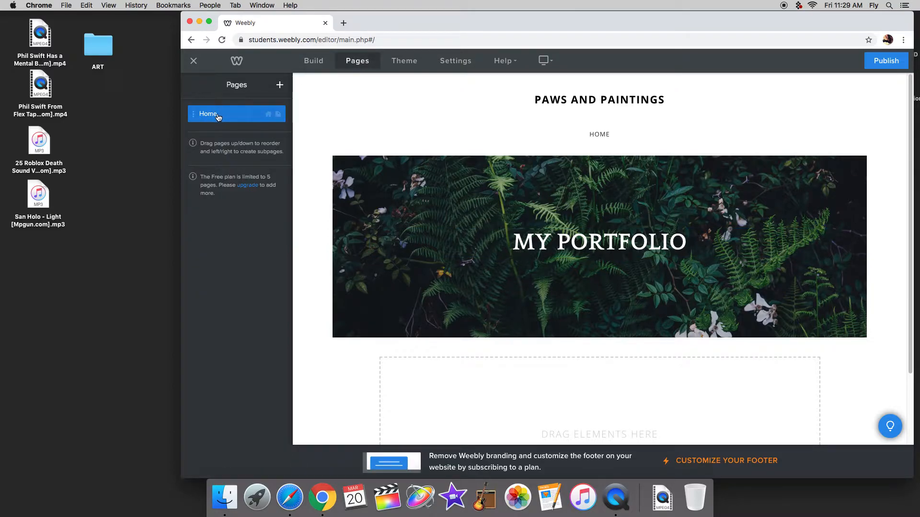
left_click(244, 113)
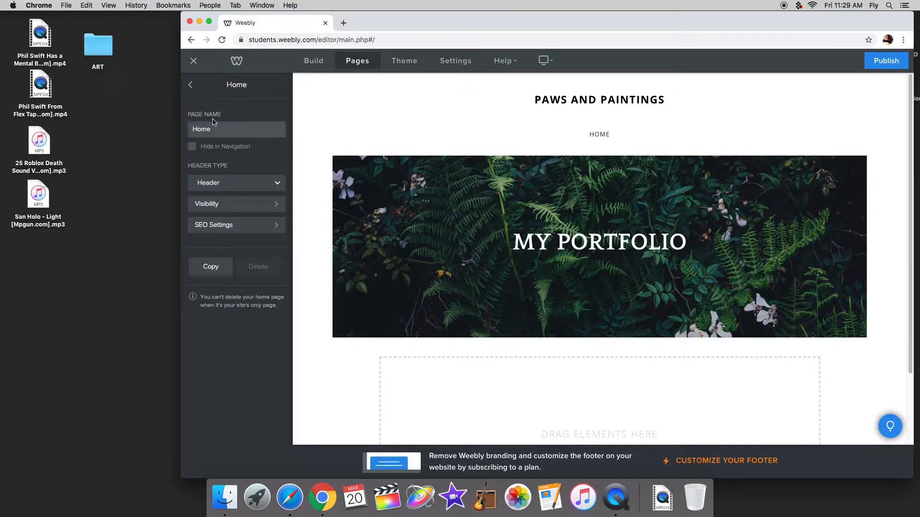
left_click_drag(199, 128, 183, 128)
type("SKETCHBOOK")
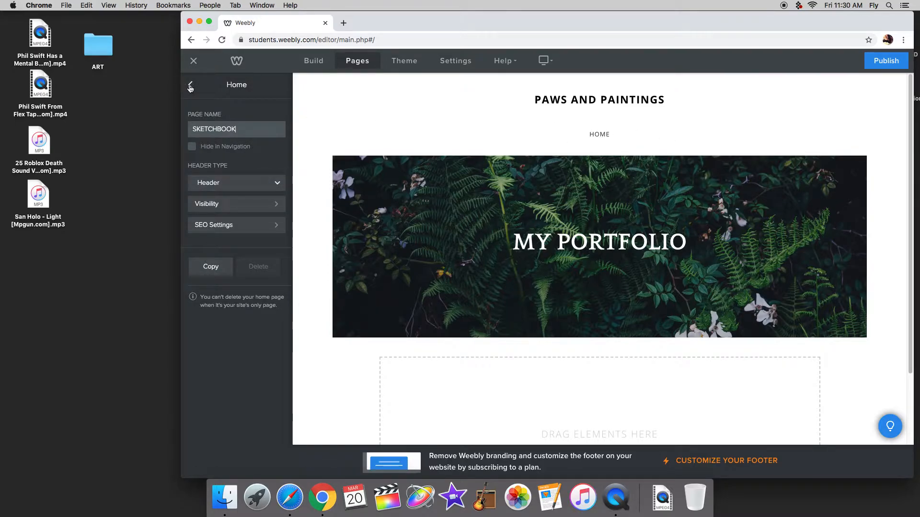
key("Return")
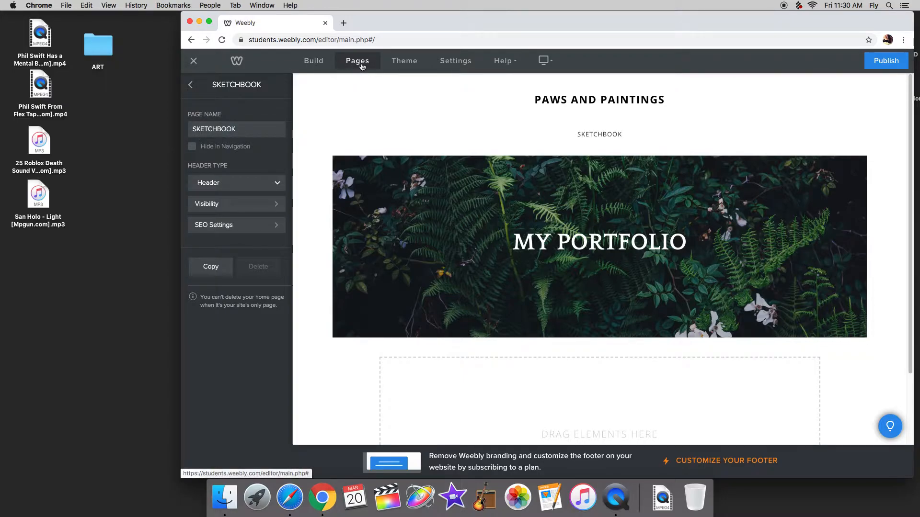
left_click(191, 86)
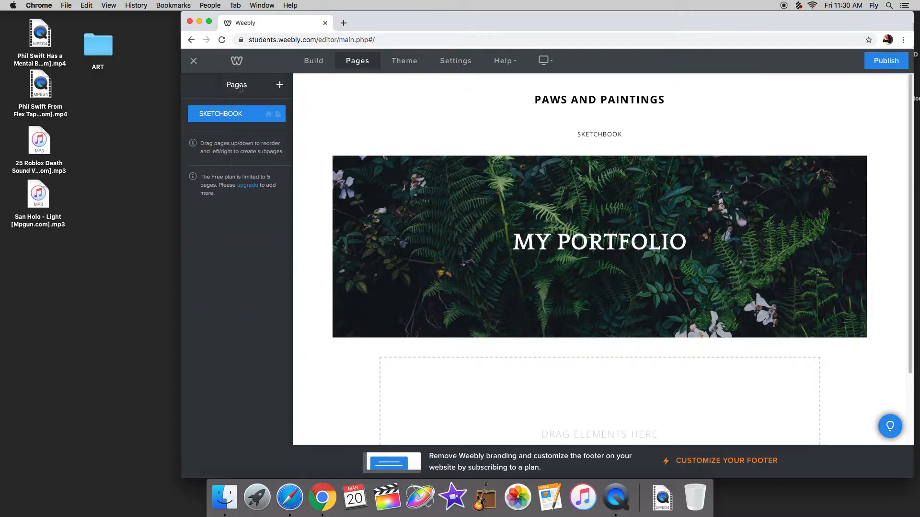
Add a new standard page and name it "STUDIO".
left_click(279, 86)
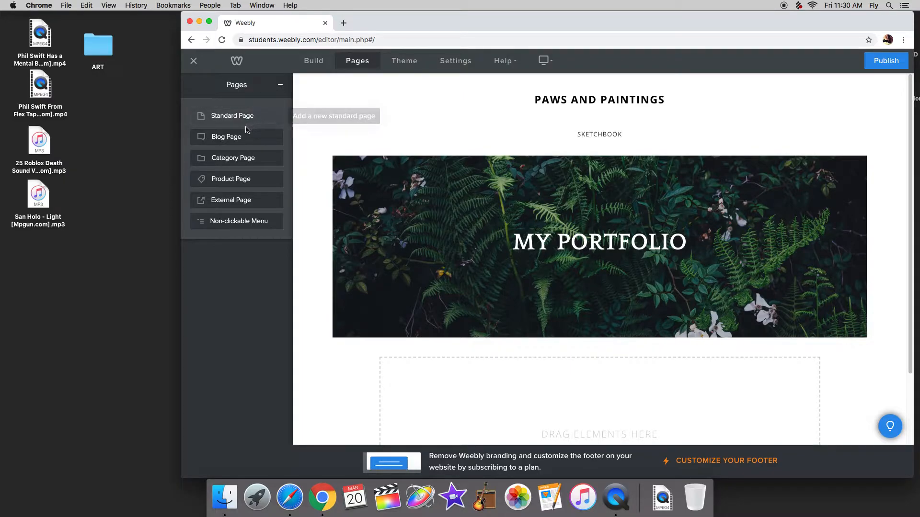
left_click(247, 120)
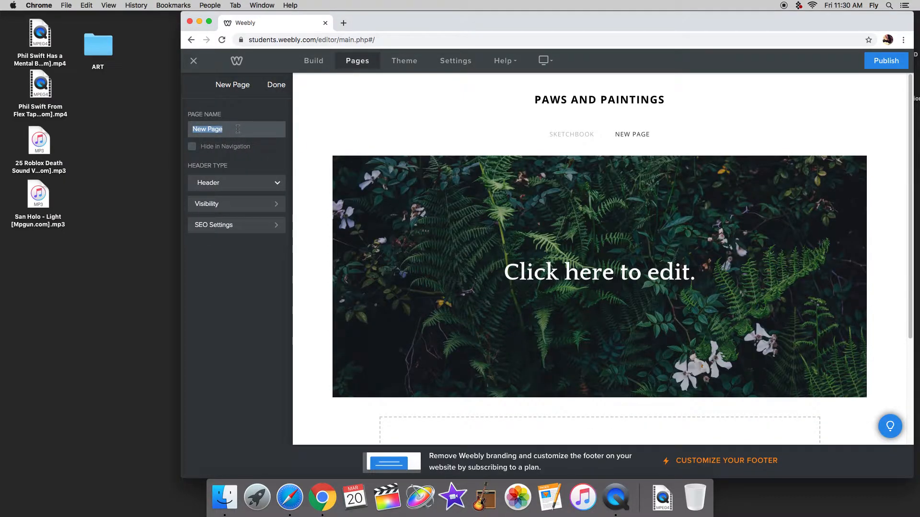
type("S")
key("BackSpace")
key("BackSpace")
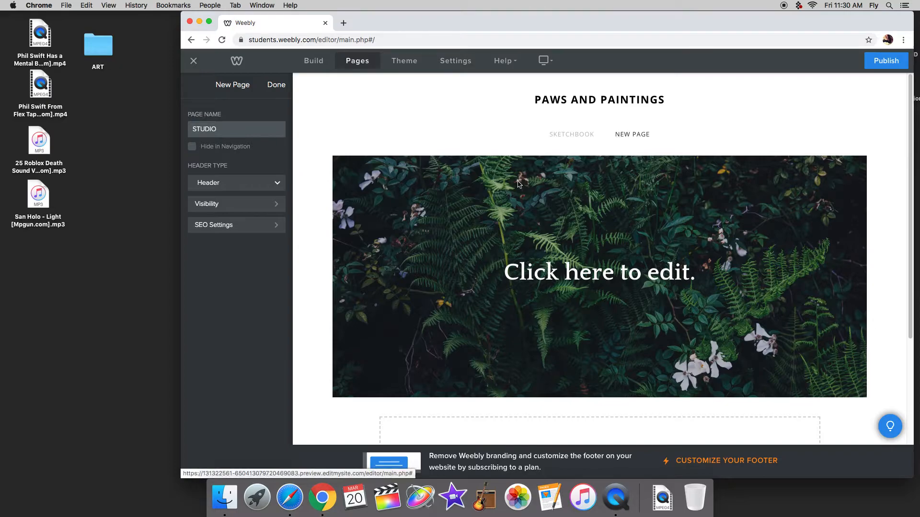
Review the STUDIO page's visibility options, keep it set to Public, and finish the page setup.
left_click(233, 207)
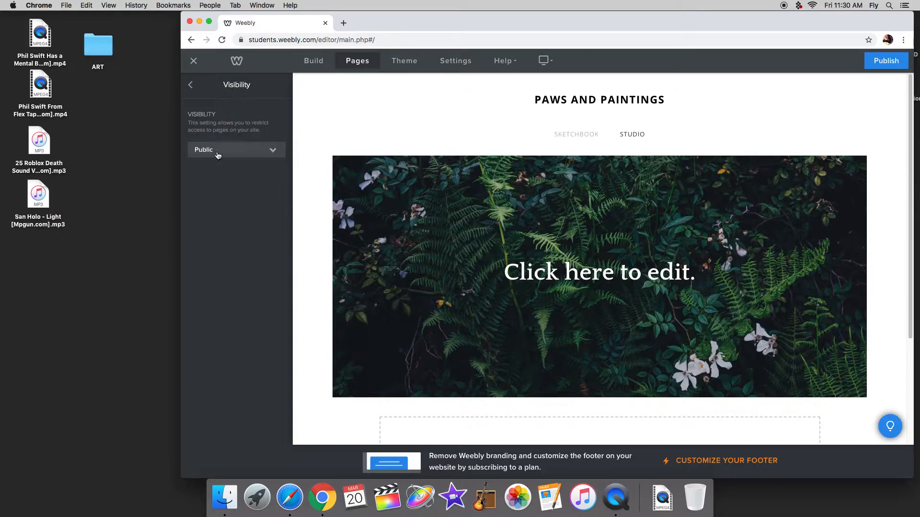
left_click(215, 157)
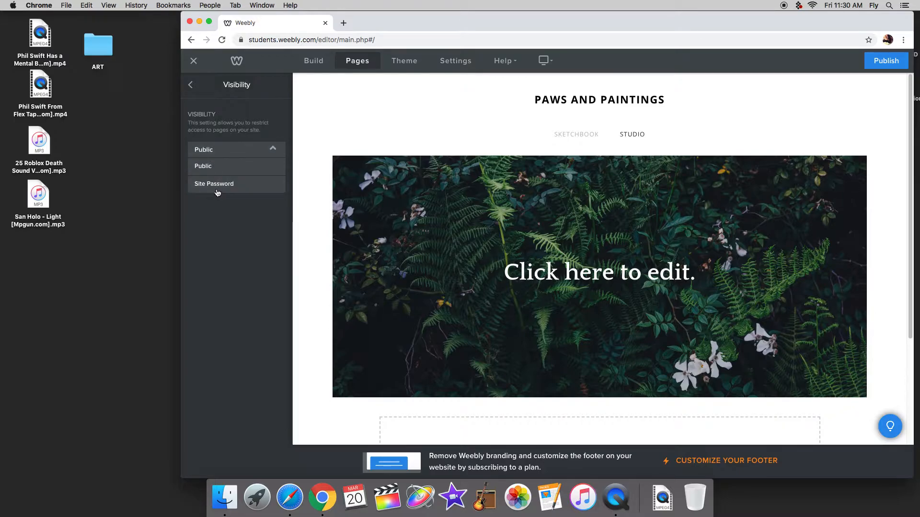
left_click(220, 150)
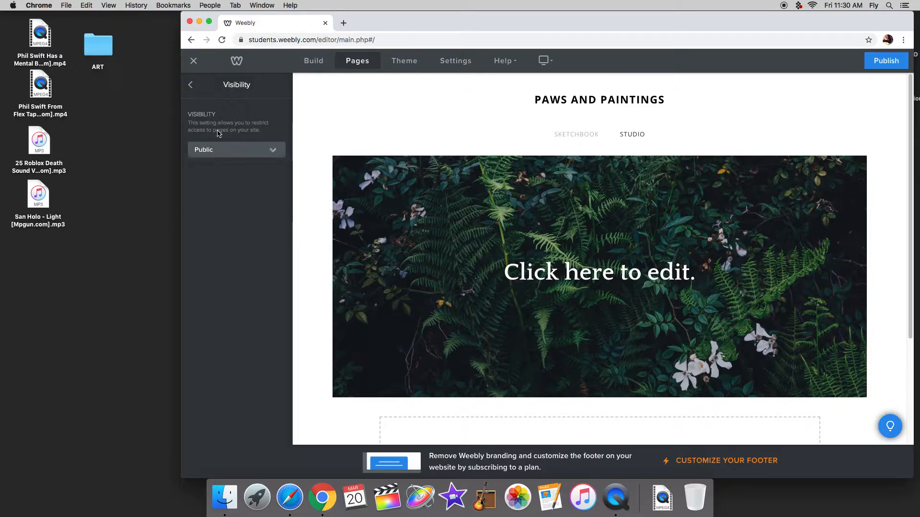
left_click(191, 86)
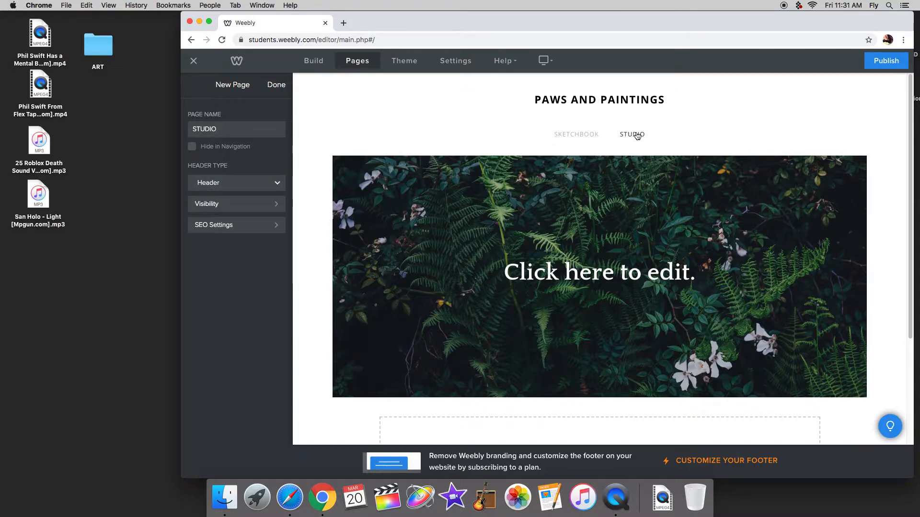
left_click(278, 86)
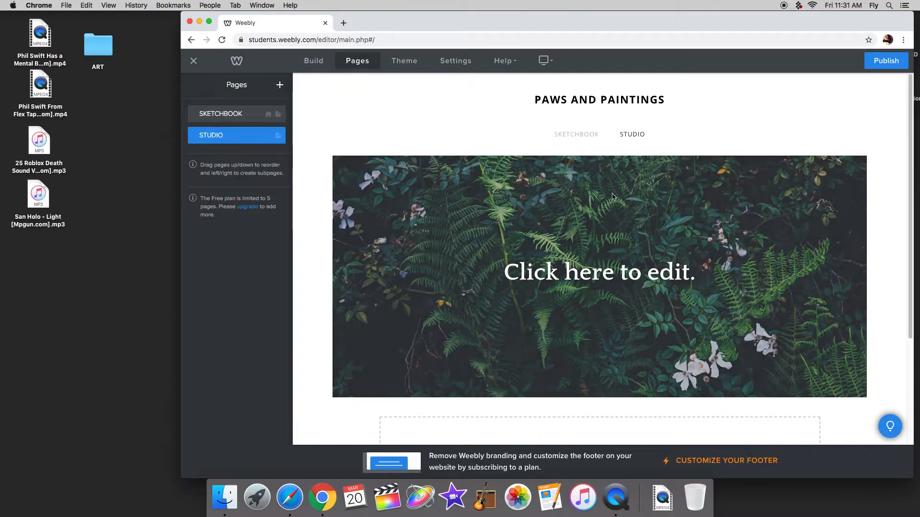
Switch to the SKETCHBOOK page and change the site title to "MY PORTFOLIO".
left_click(581, 136)
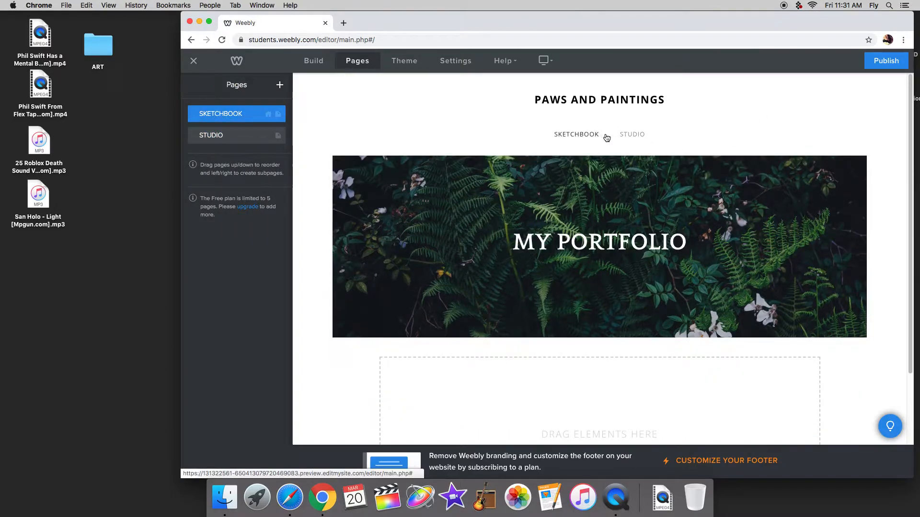
left_click(613, 245)
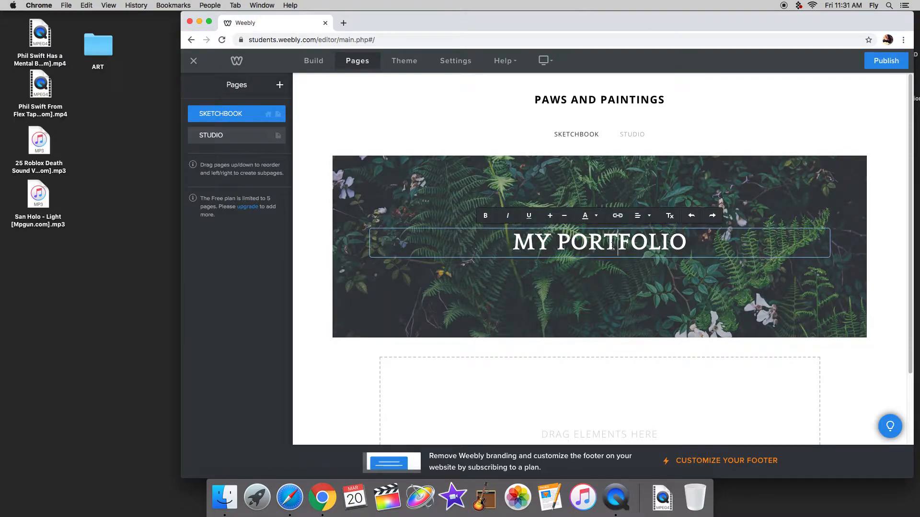
left_click(605, 100)
mouse_move(665, 100)
left_mouse_down()
mouse_move(517, 112)
mouse_move(526, 99)
left_mouse_up()
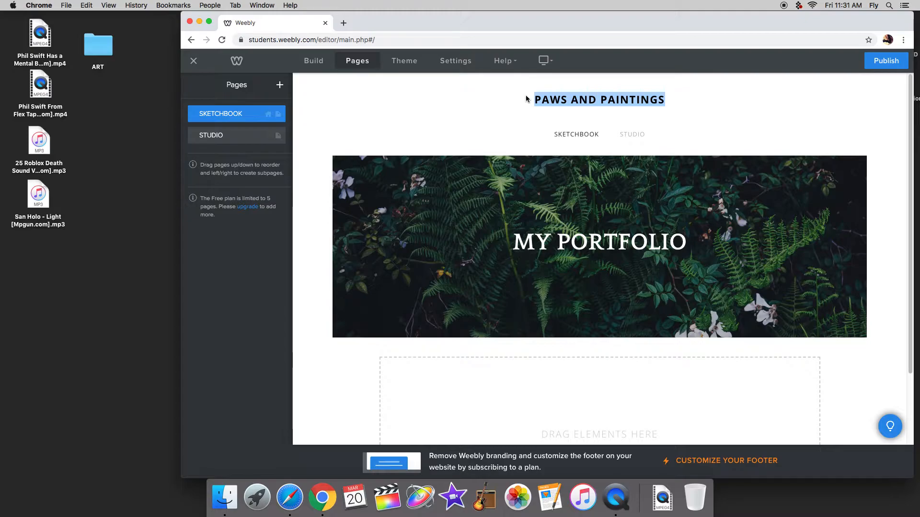
type("MY PO")
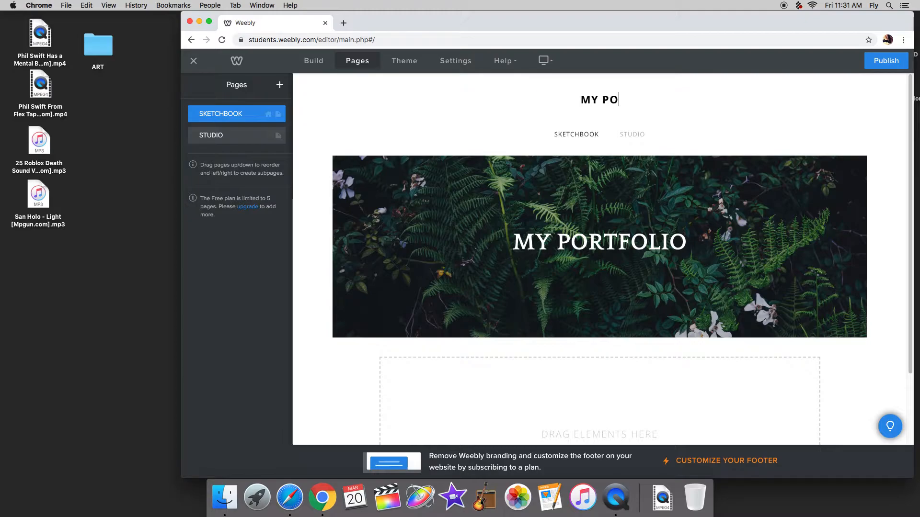
type("RTFOLIO")
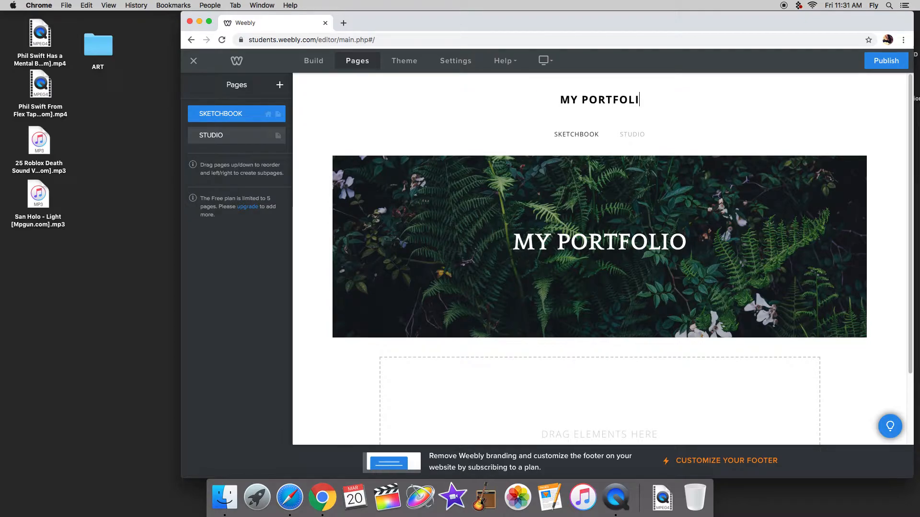
Replace the heading on the SKETCHBOOK page's header image with "SKETCHBOOK".
left_click(635, 233)
left_click_drag(689, 243, 489, 236)
type("Sket")
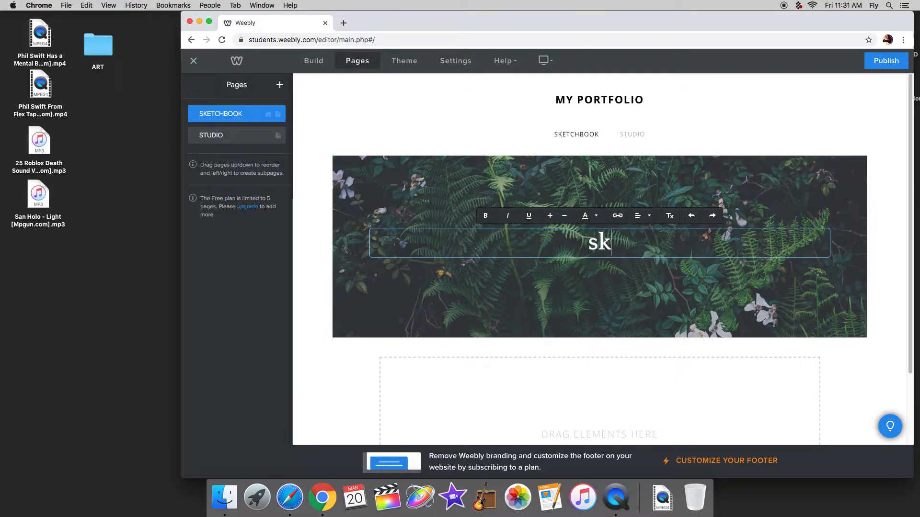
key("BackSpace")
key("BackSpace")
key("BackSpace")
key("BackSpace")
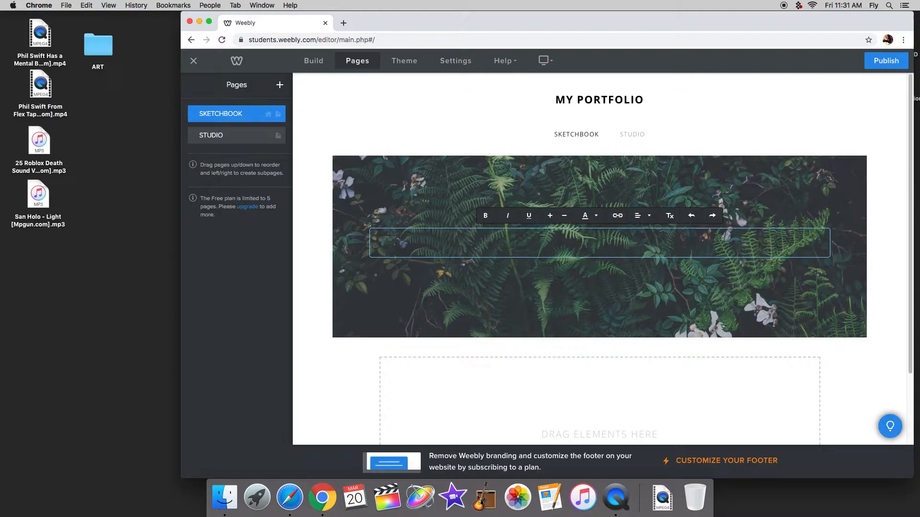
type("SKETCHBOOK")
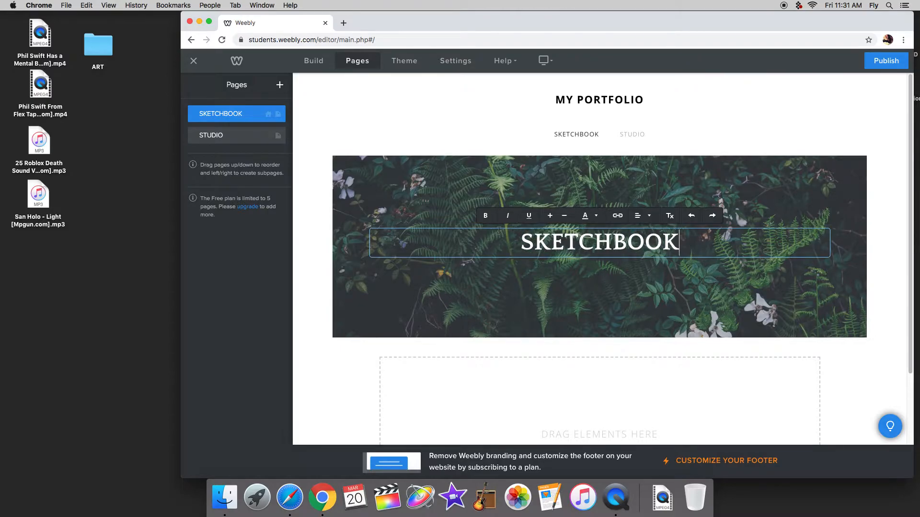
Switch to the STUDIO page and set its header image heading to "STUDIO".
left_click(634, 136)
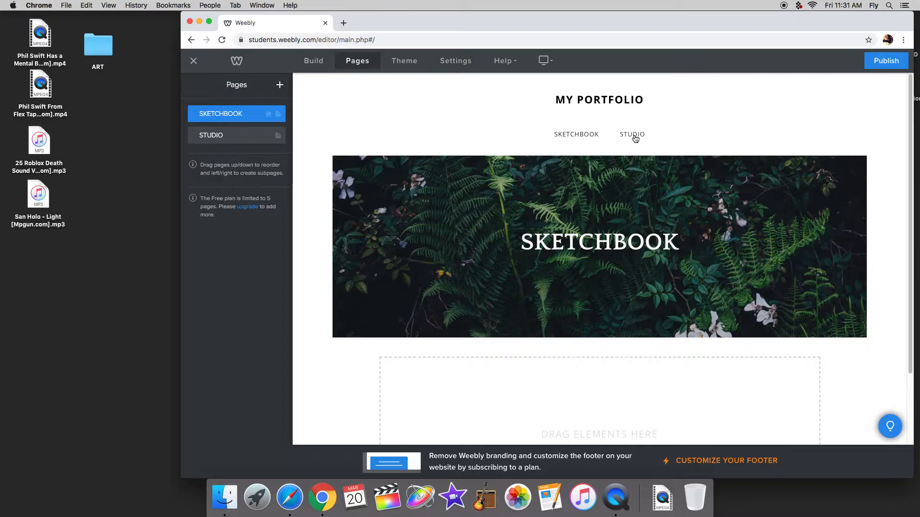
left_click(624, 282)
type("STUD")
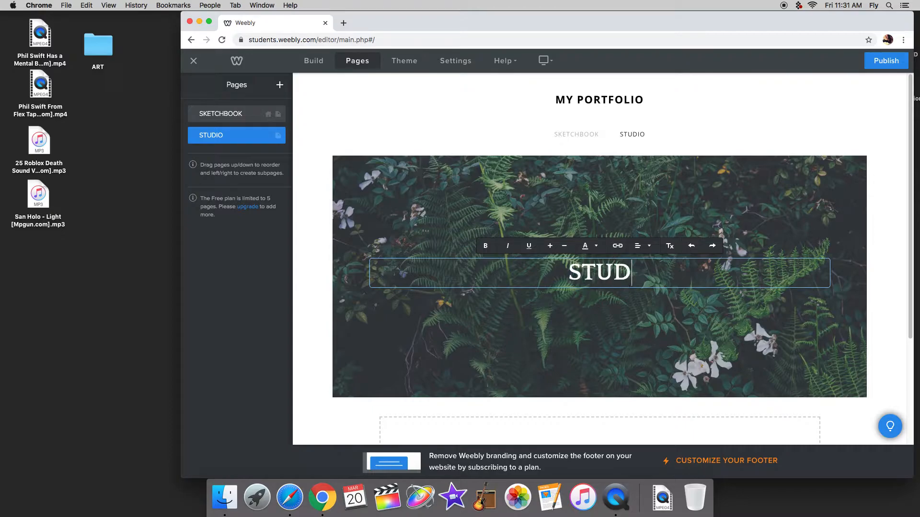
type("IO")
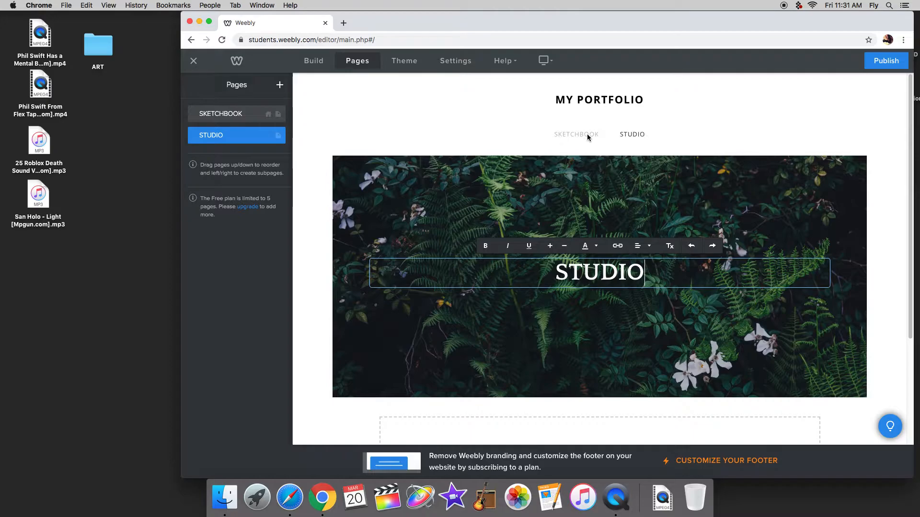
left_click(408, 142)
scroll(435, 155, "down", 3)
scroll(435, 155, "up", 3)
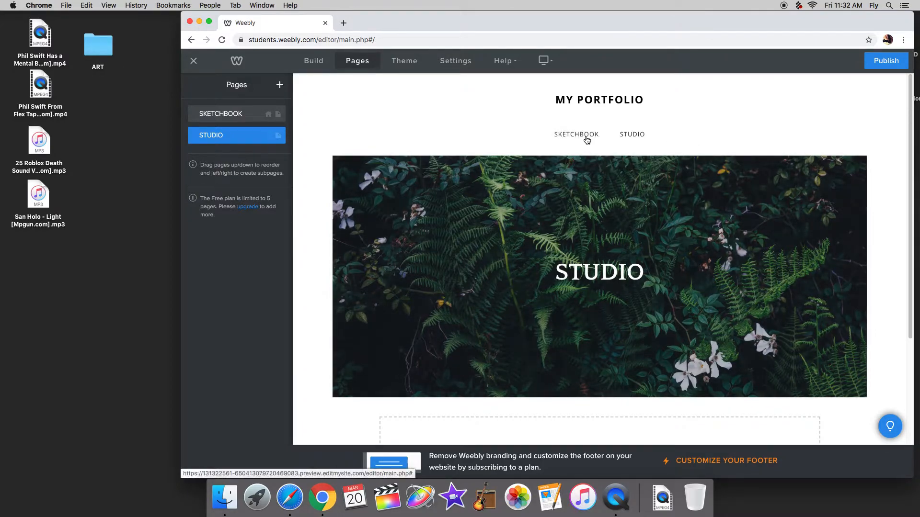
Return to the SKETCHBOOK page and open the selection of background images for its header.
left_click(588, 136)
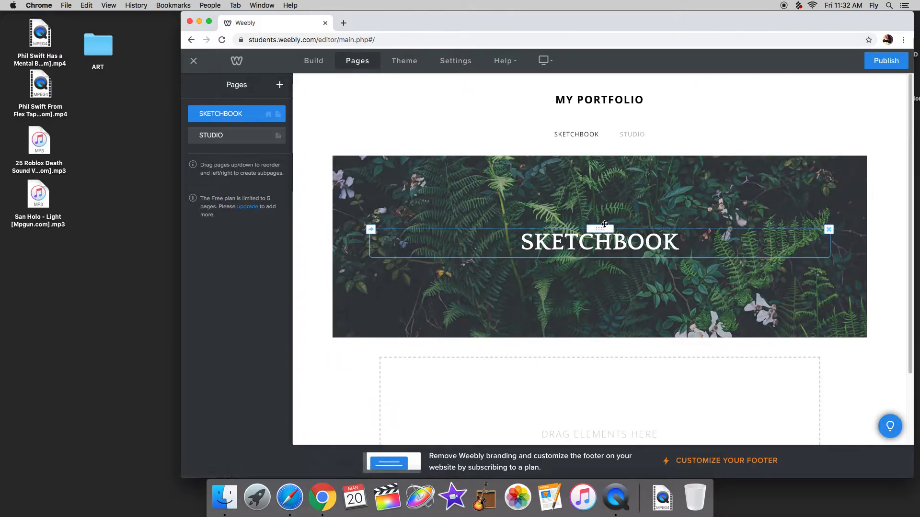
left_click(594, 204)
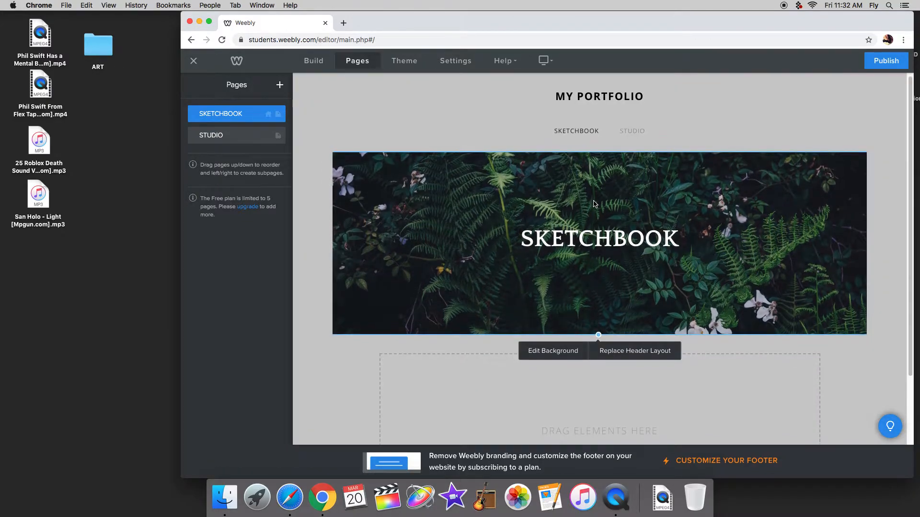
left_click(568, 352)
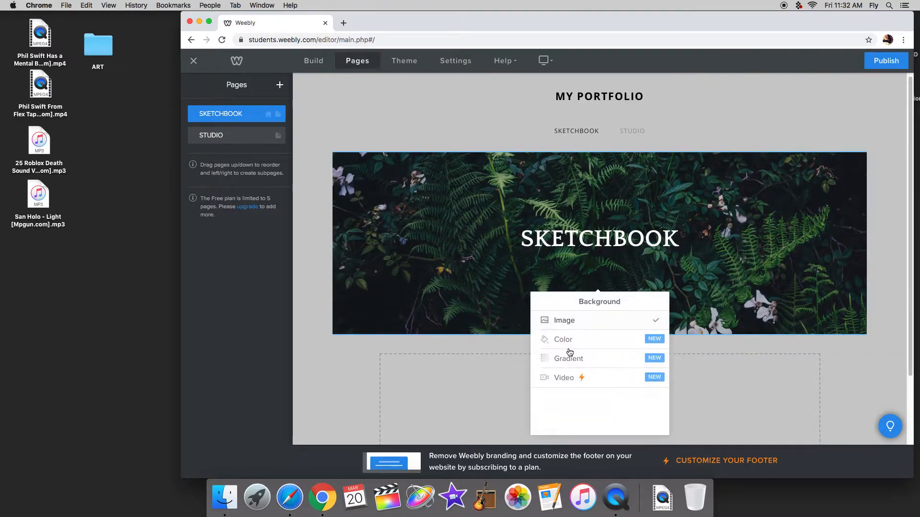
left_click(560, 324)
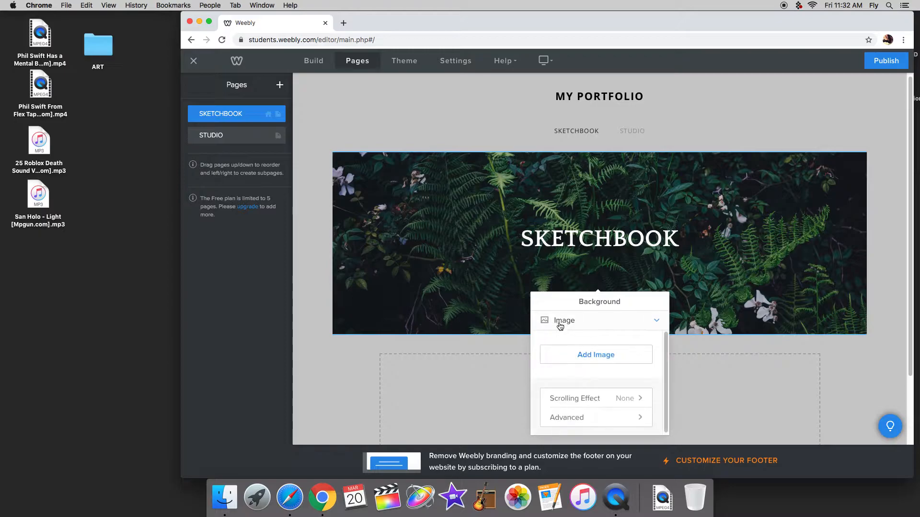
left_click(587, 358)
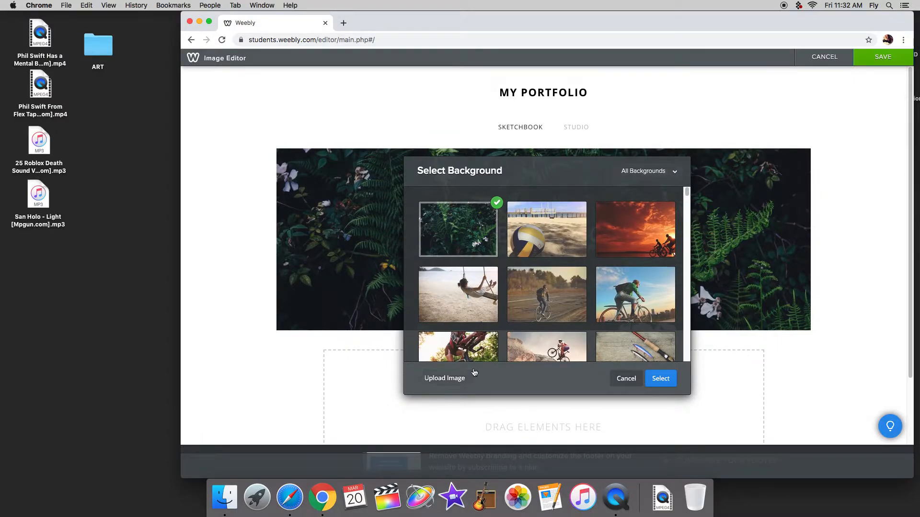
Choose the single paintbrush photo on a white surface as the SKETCHBOOK header background and save it.
scroll(673, 225, "down", 15)
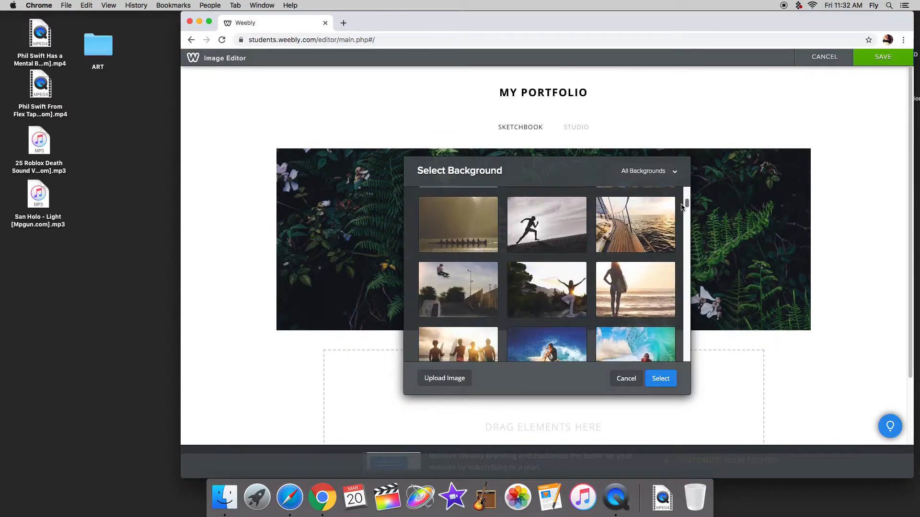
scroll(670, 226, "down", 10)
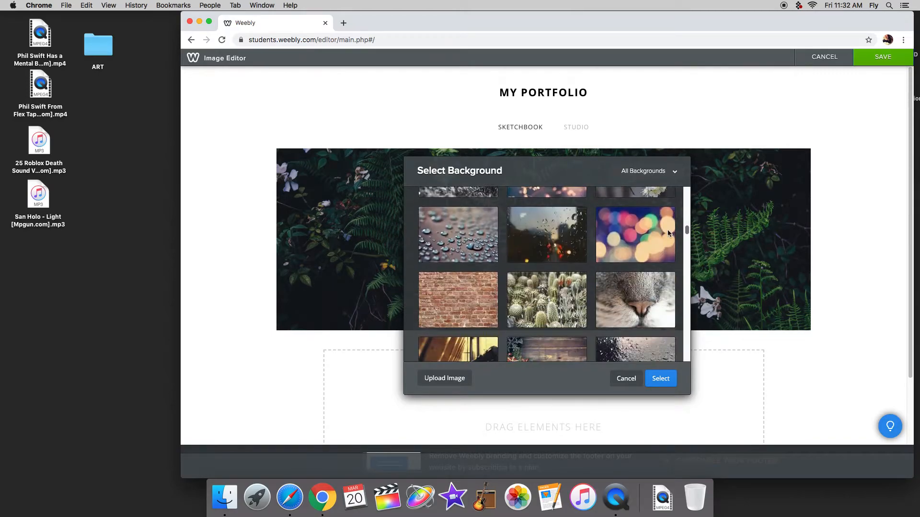
scroll(667, 233, "down", 3)
scroll(667, 233, "up", 4)
scroll(668, 235, "down", 10)
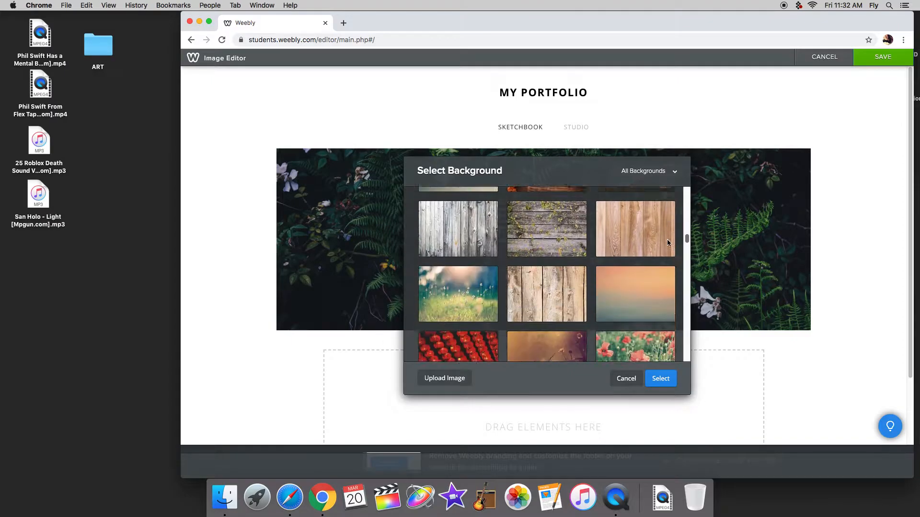
scroll(669, 247, "down", 10)
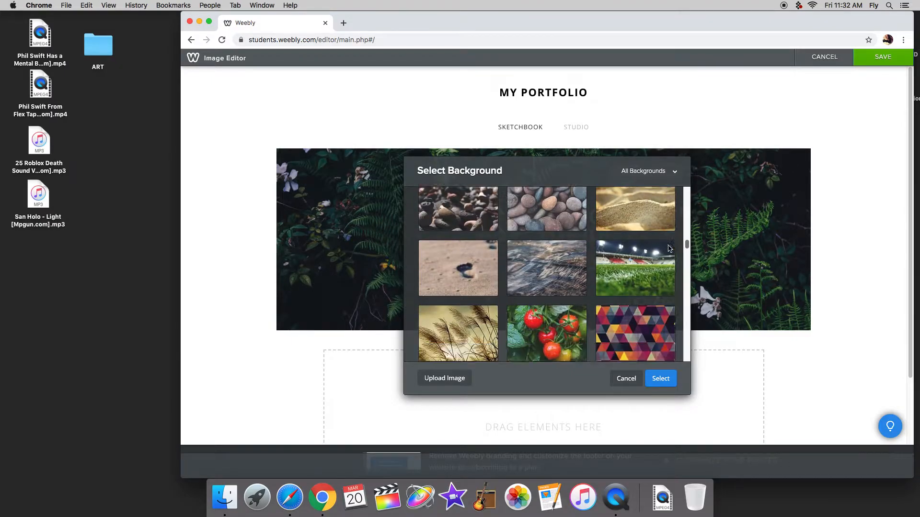
scroll(669, 260, "down", 2)
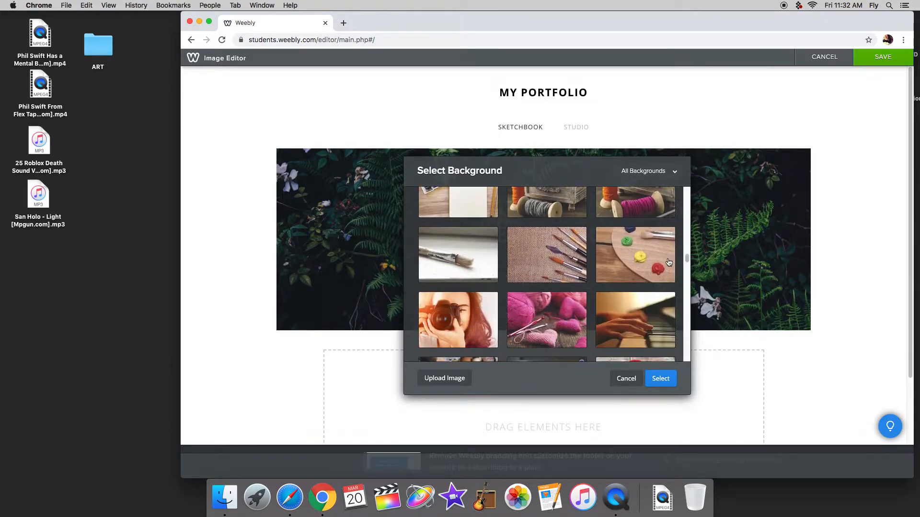
left_click(481, 263)
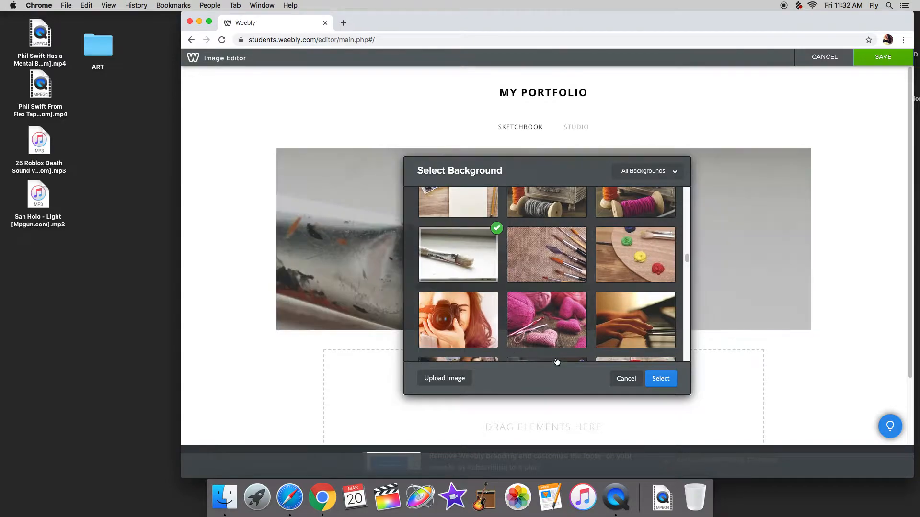
left_click(660, 378)
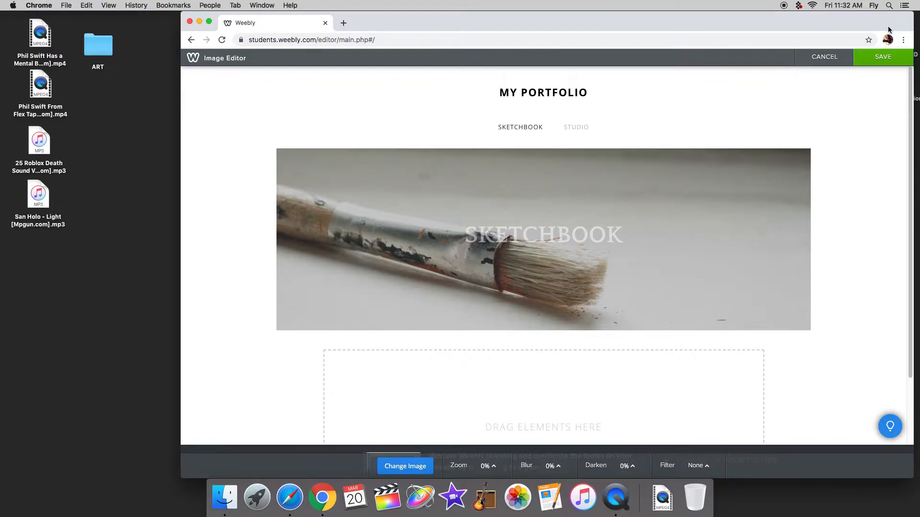
left_click(880, 58)
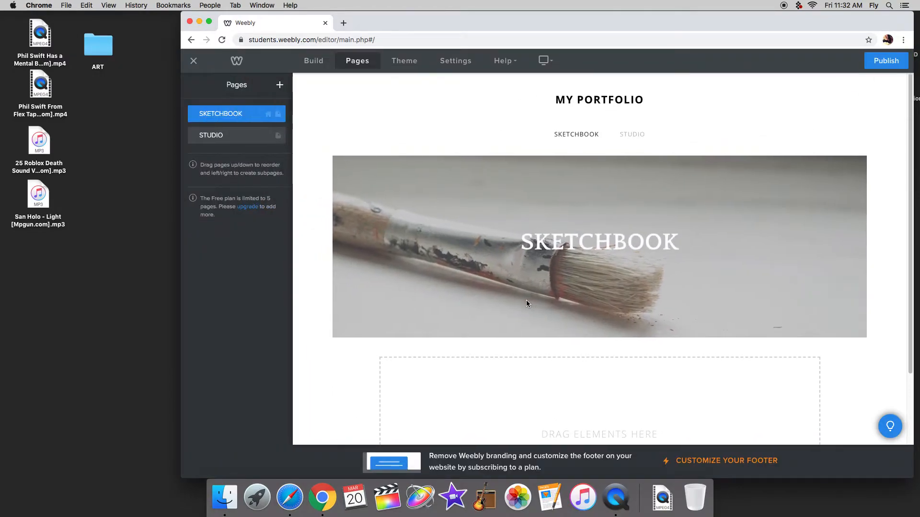
Review the paintbrush header's image editing options without adjusting them, and cancel replacing the header layout.
left_click(568, 302)
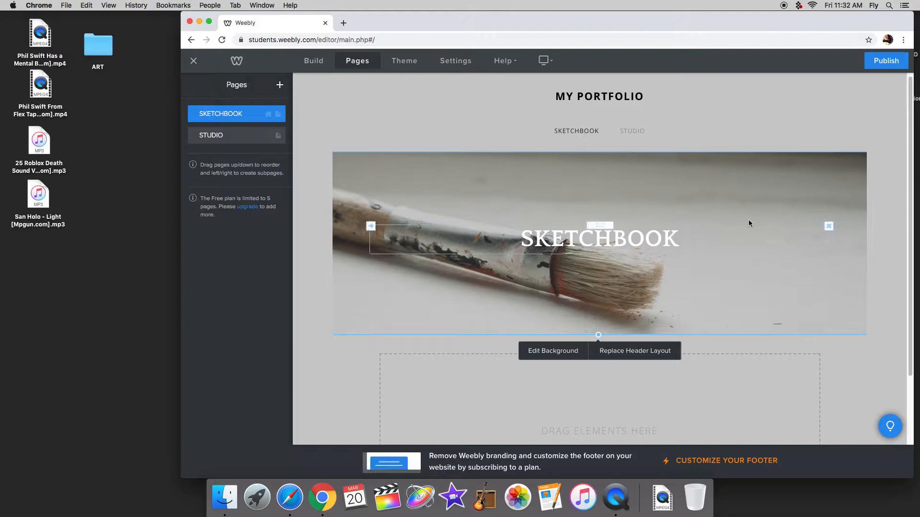
left_click(794, 123)
left_click(712, 232)
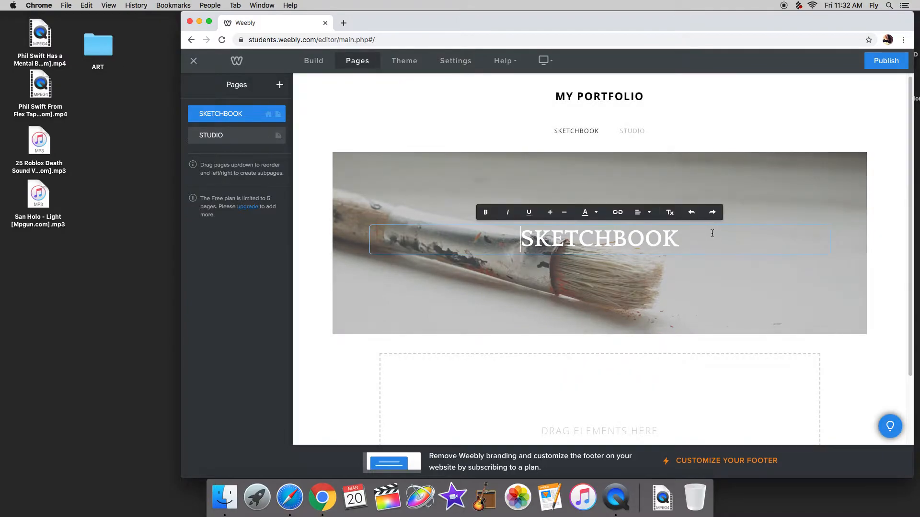
left_click(728, 194)
left_click(726, 193)
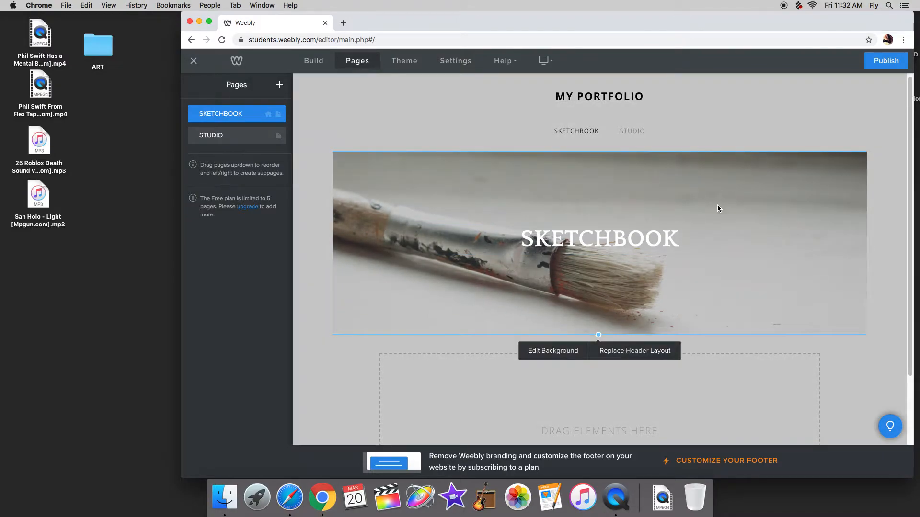
left_click(565, 355)
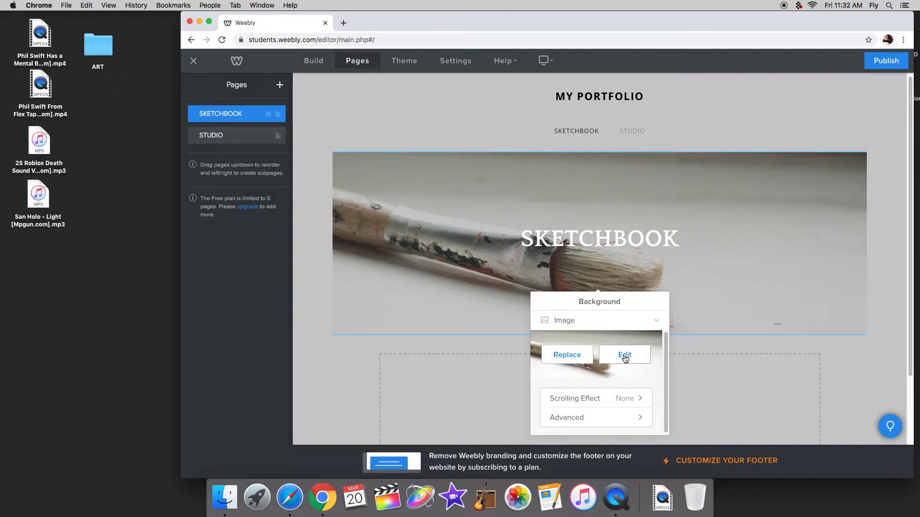
left_click(624, 355)
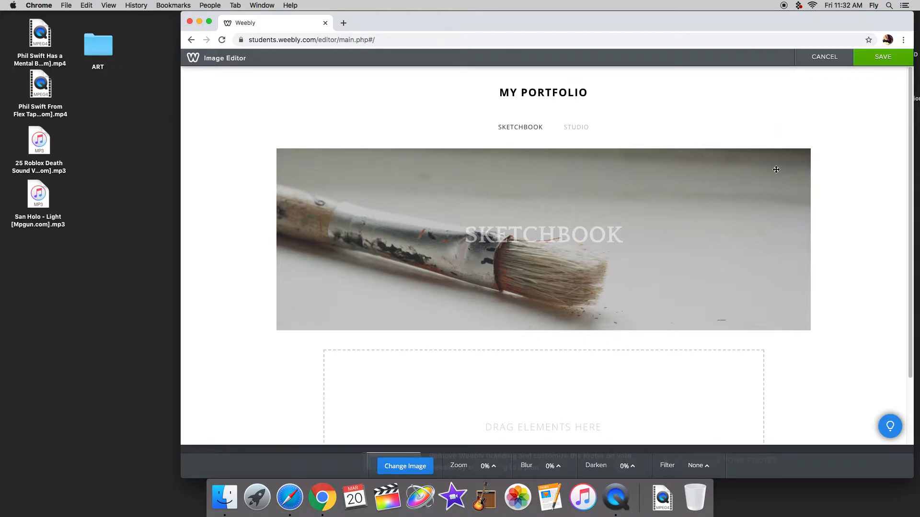
left_click(883, 56)
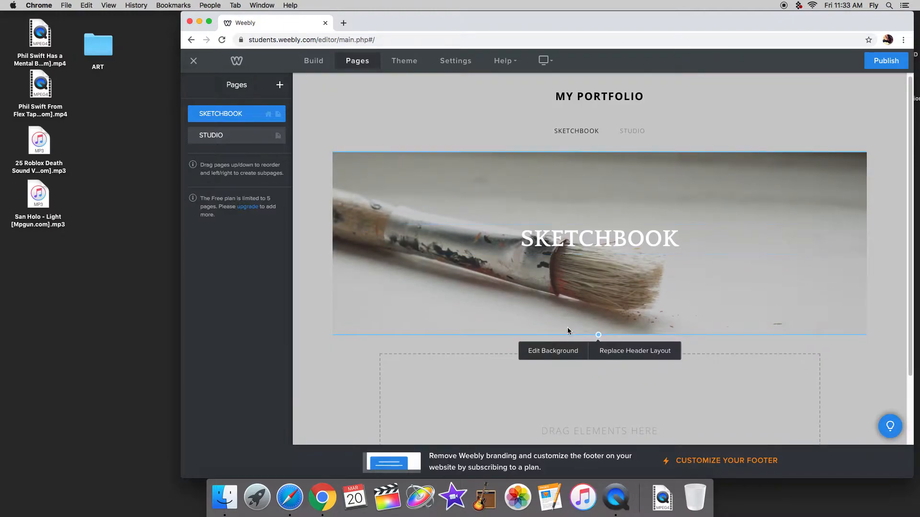
left_click(619, 350)
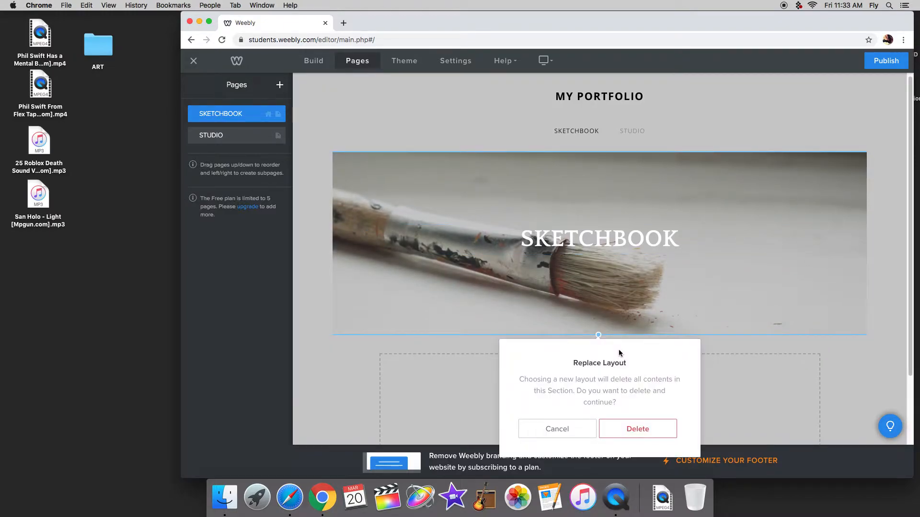
left_click(569, 429)
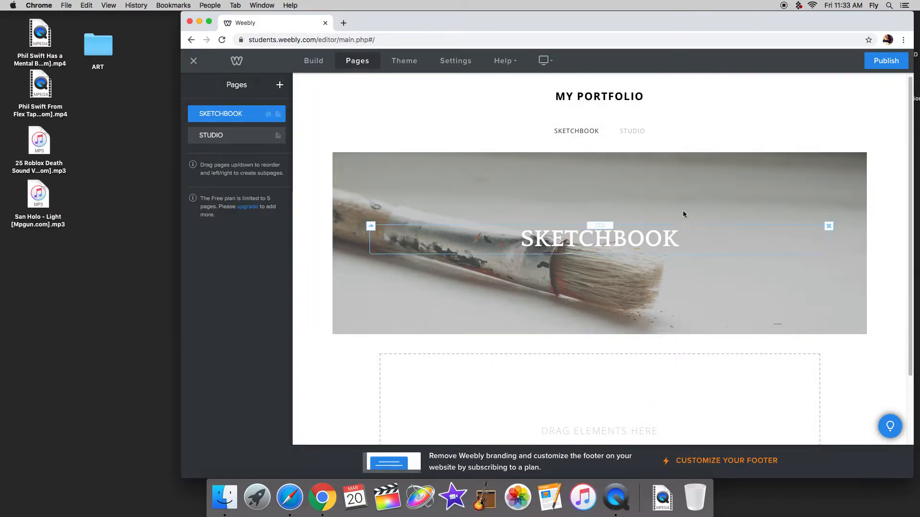
Switch to the STUDIO page and open the selection of background images for its header.
left_click(632, 131)
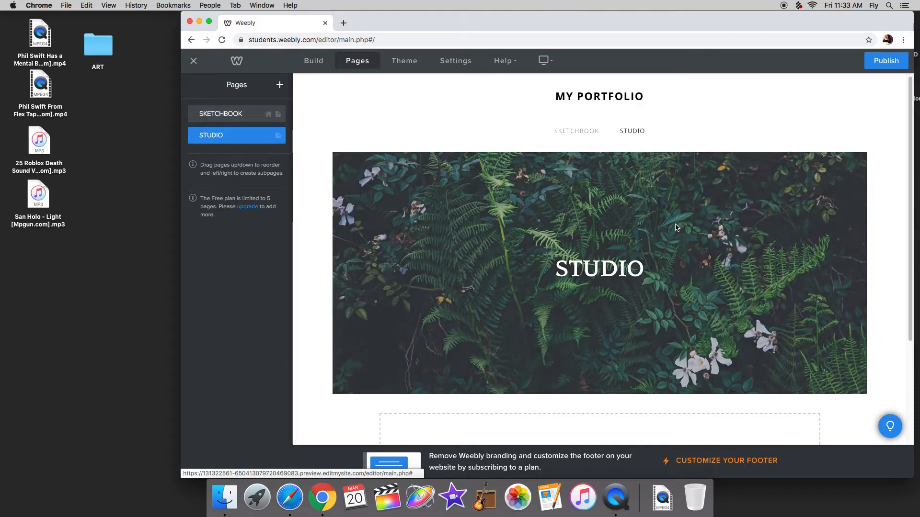
scroll(575, 335, "down", 1)
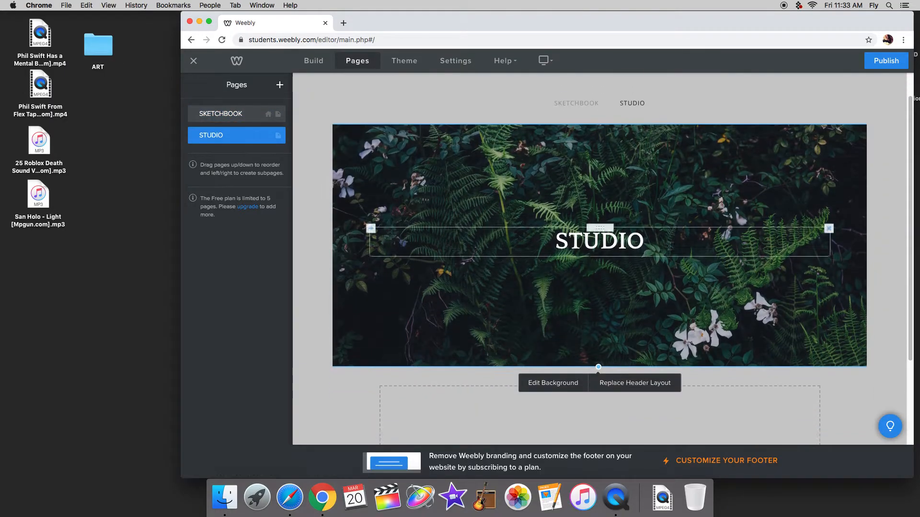
left_click(574, 385)
left_click(566, 322)
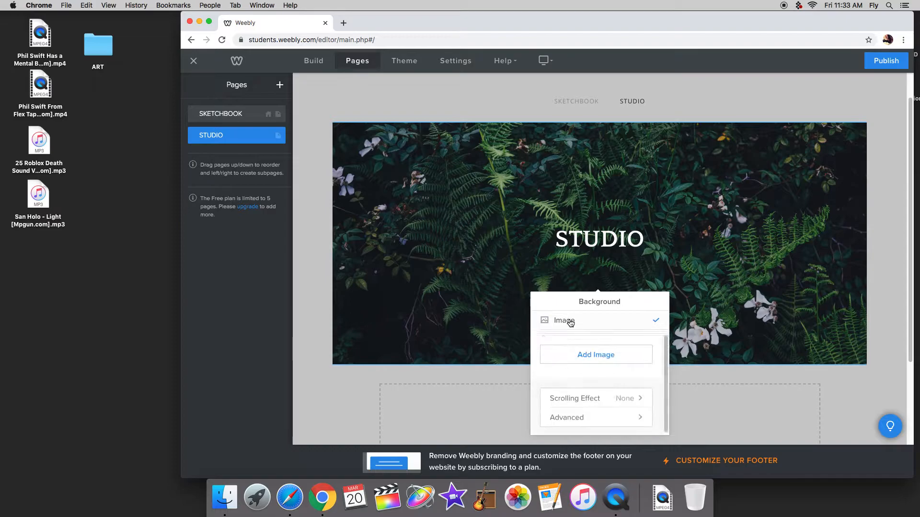
left_click(573, 356)
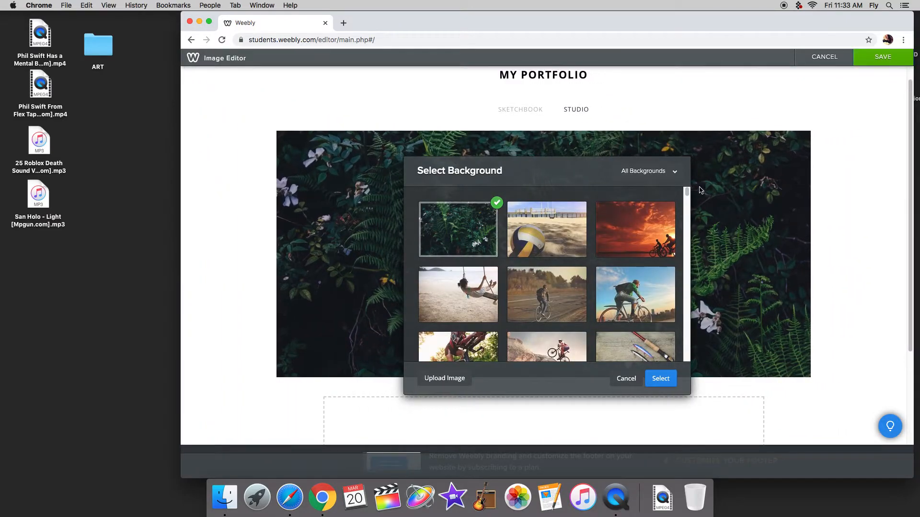
Choose the photo of paintbrushes and a palette knife on burlap as the STUDIO header background and save it.
left_click_drag(690, 194, 665, 321)
scroll(664, 331, "down", 5)
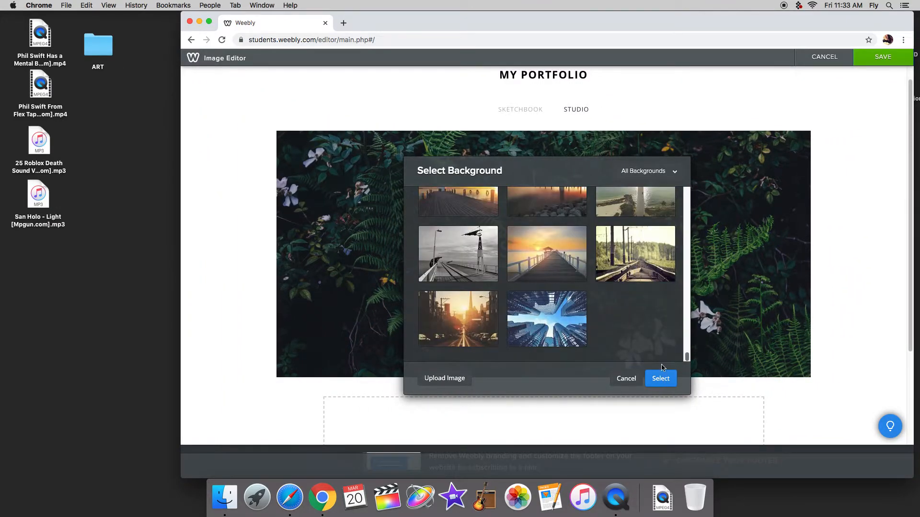
scroll(663, 324, "up", 10)
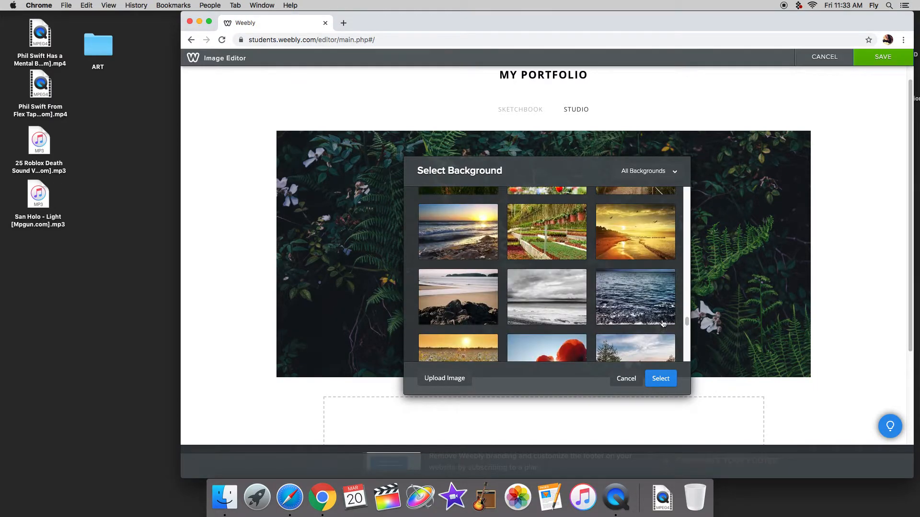
left_click(663, 323)
left_click_drag(687, 323, 686, 257)
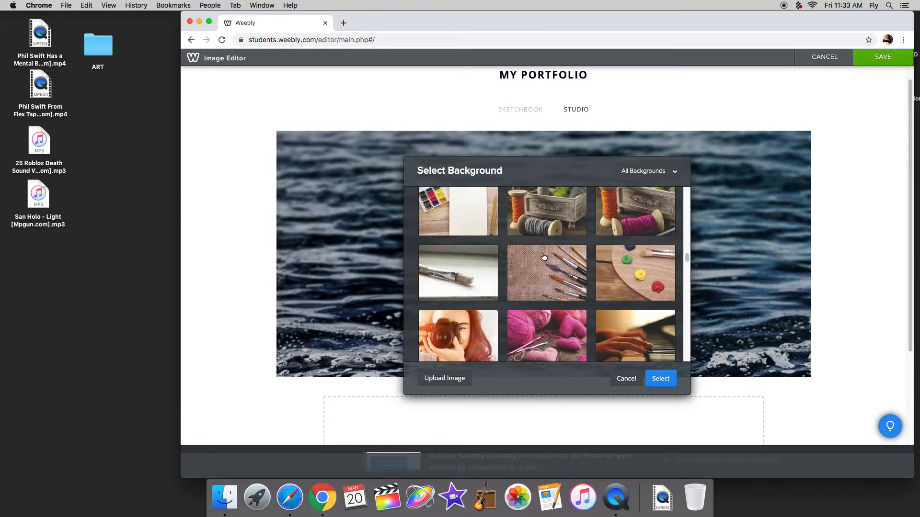
left_click(560, 274)
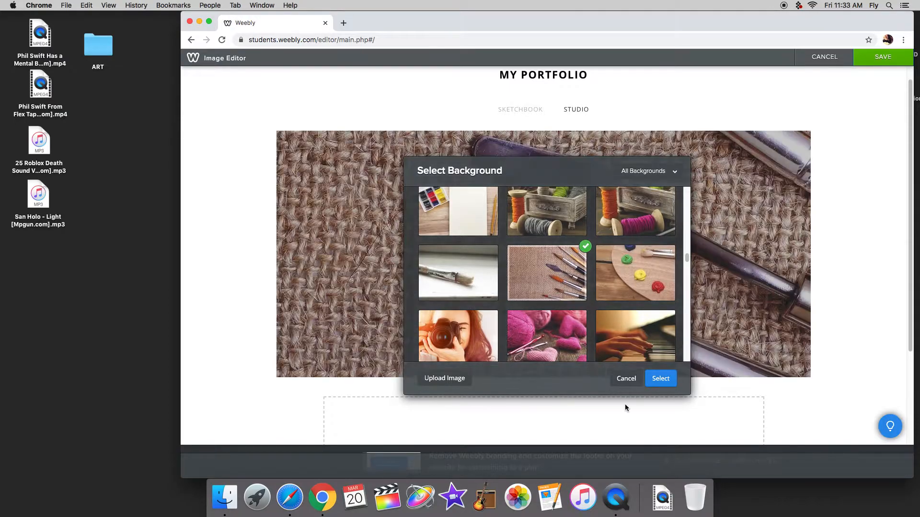
left_click(664, 379)
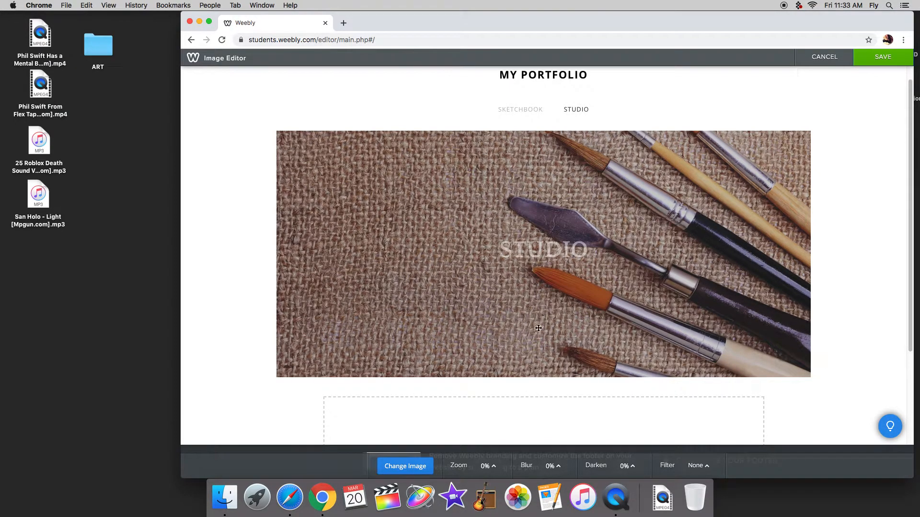
scroll(557, 320, "down", 5)
scroll(557, 324, "up", 5)
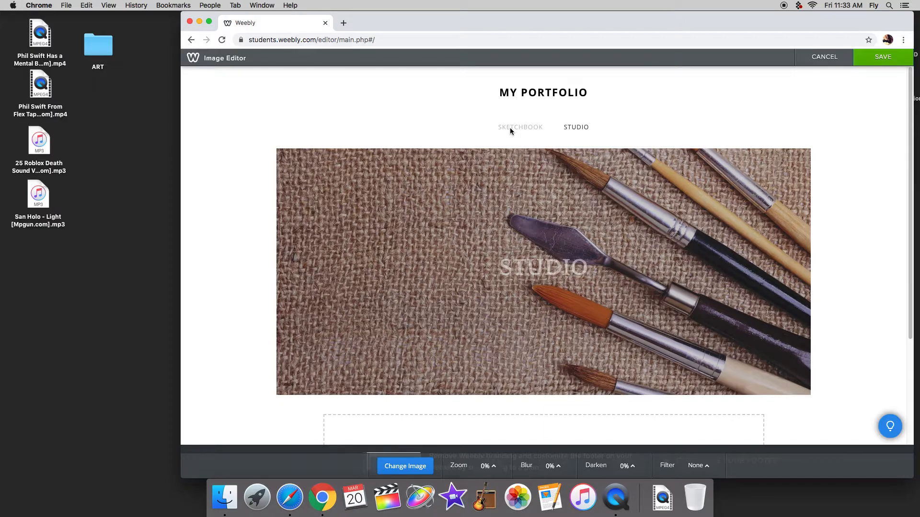
double_click(897, 64)
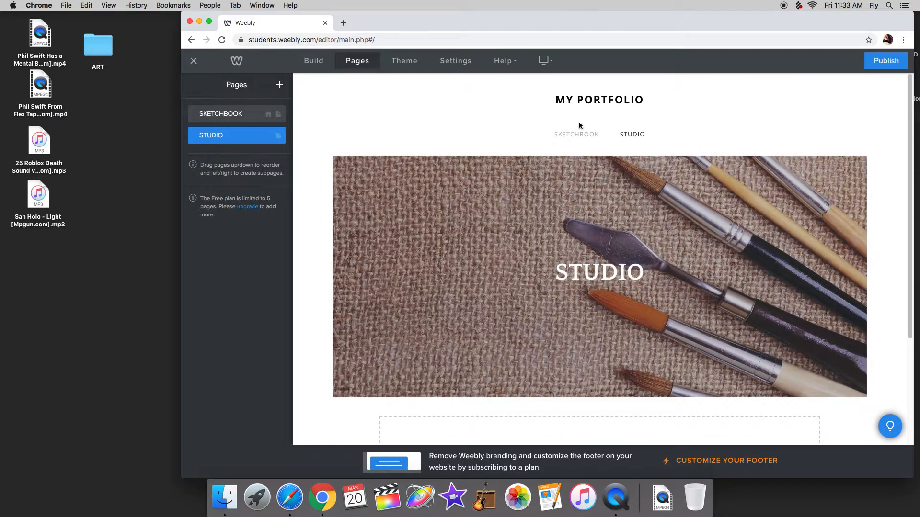
Return to the SKETCHBOOK page and bring up the elements available for building its content.
left_click(255, 114)
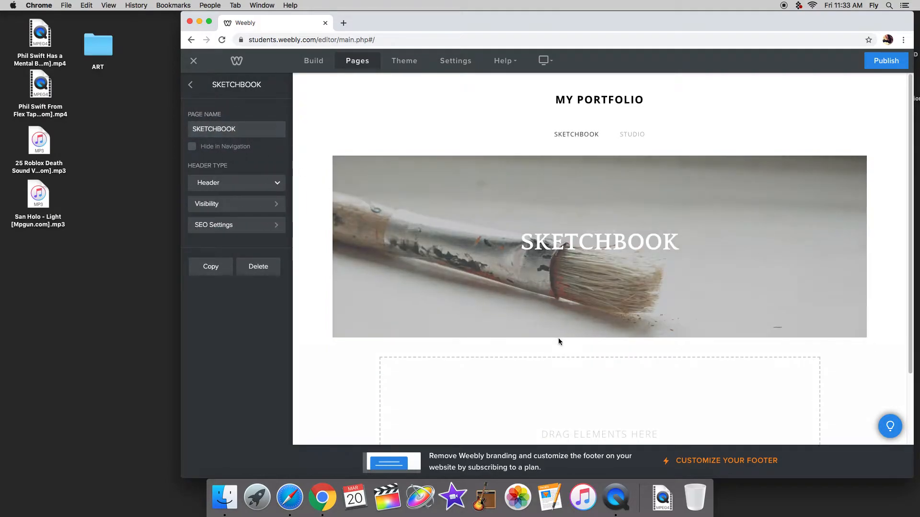
scroll(625, 301, "down", 3)
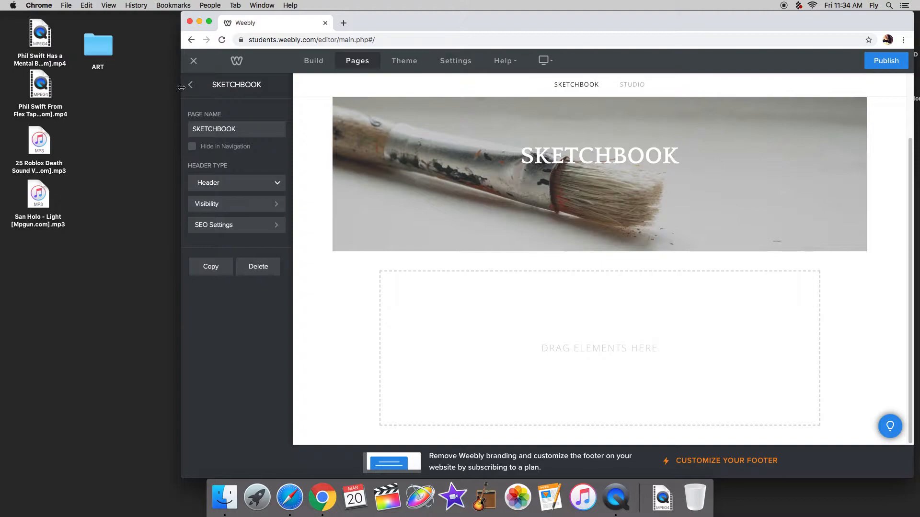
left_click(306, 61)
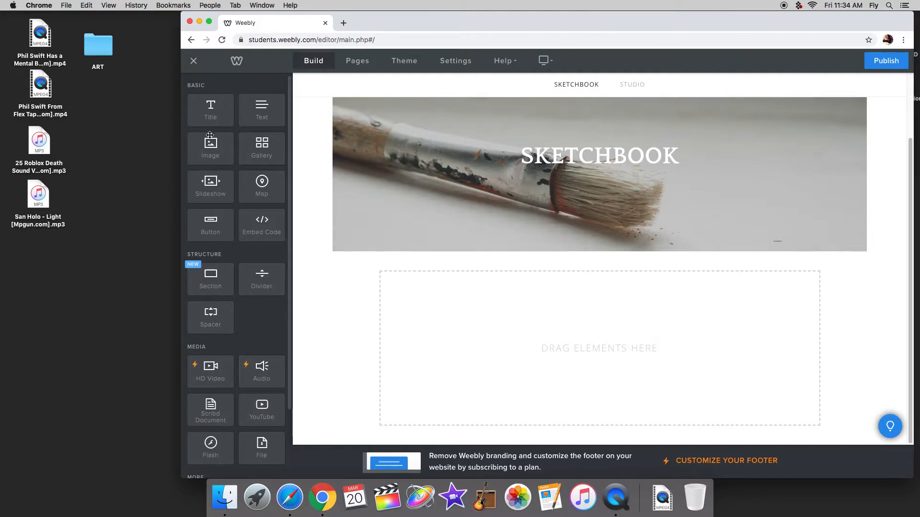
Place two image elements below the SKETCHBOOK header and upload SKETCH 1.jpg from the ART folder into the upper one.
left_click_drag(210, 146, 427, 318)
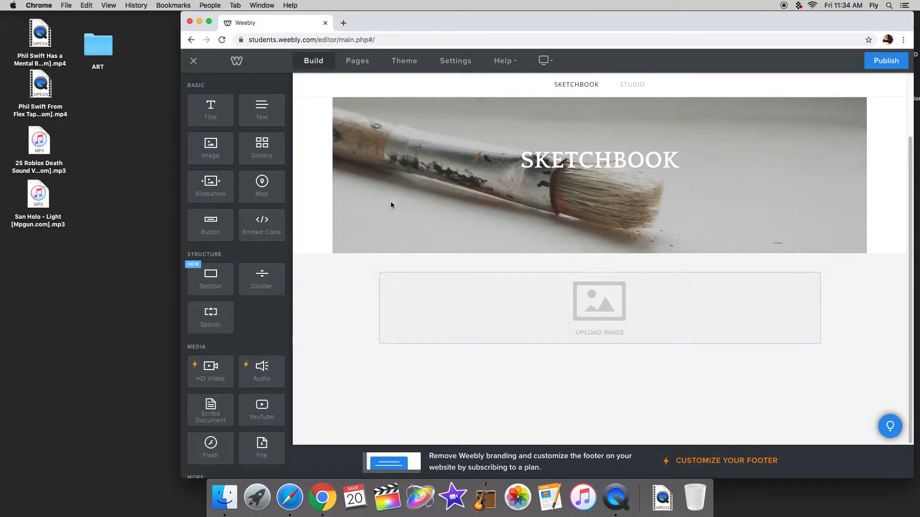
left_click_drag(196, 146, 812, 325)
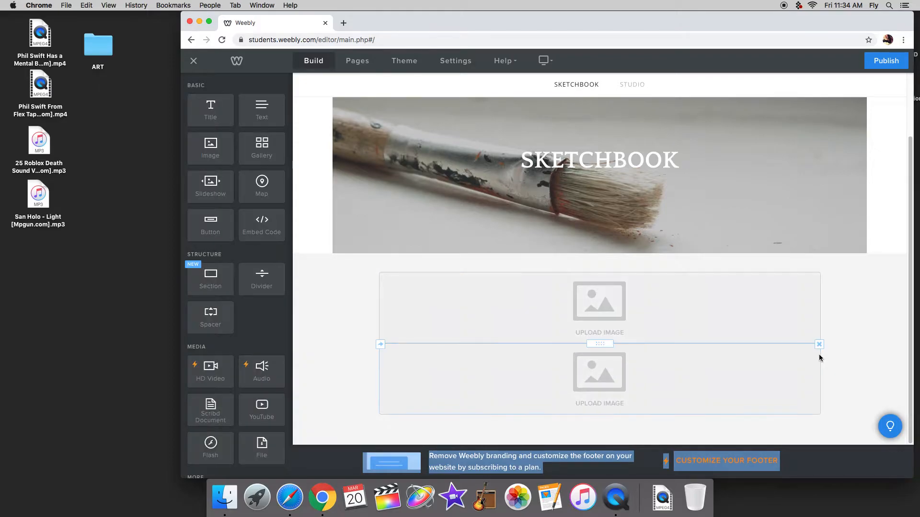
left_click(616, 296)
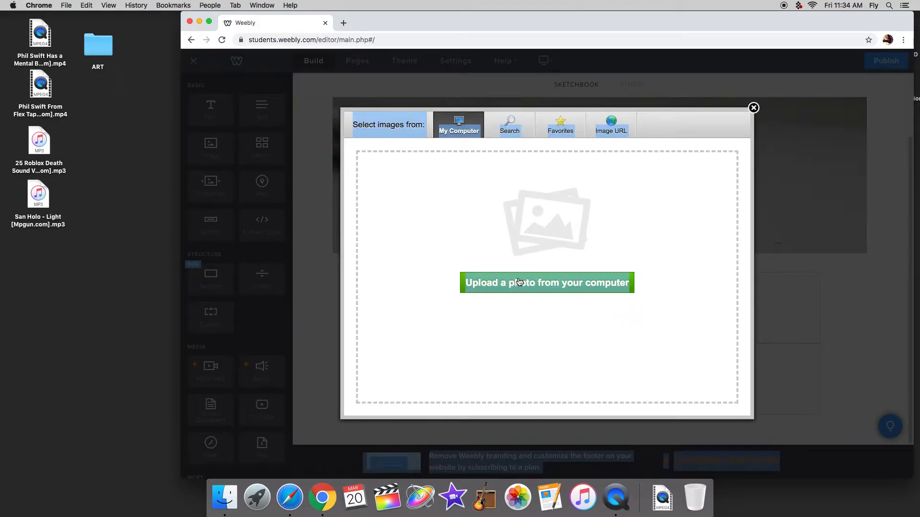
left_click(533, 290)
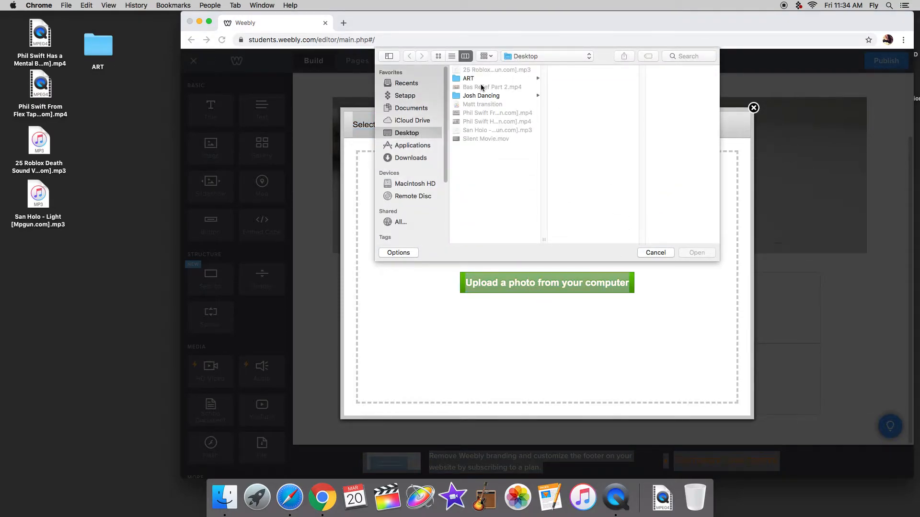
left_click(470, 79)
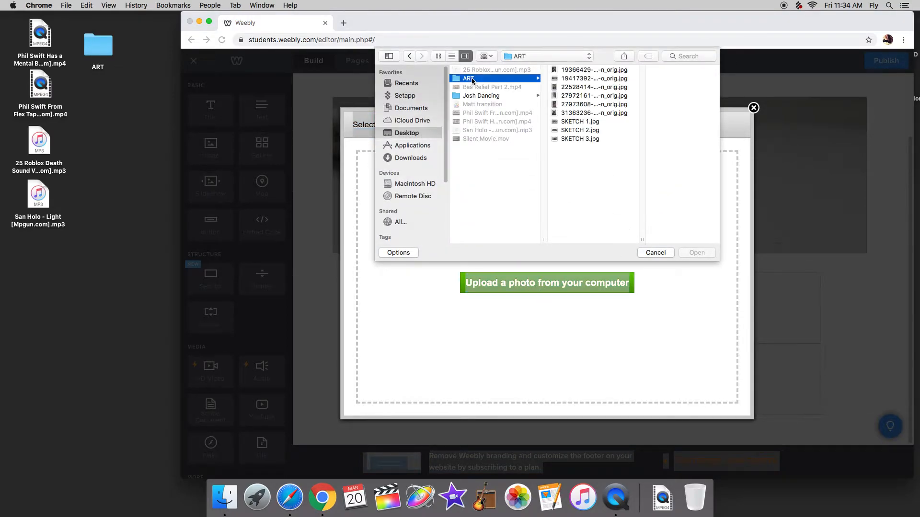
left_click(573, 122)
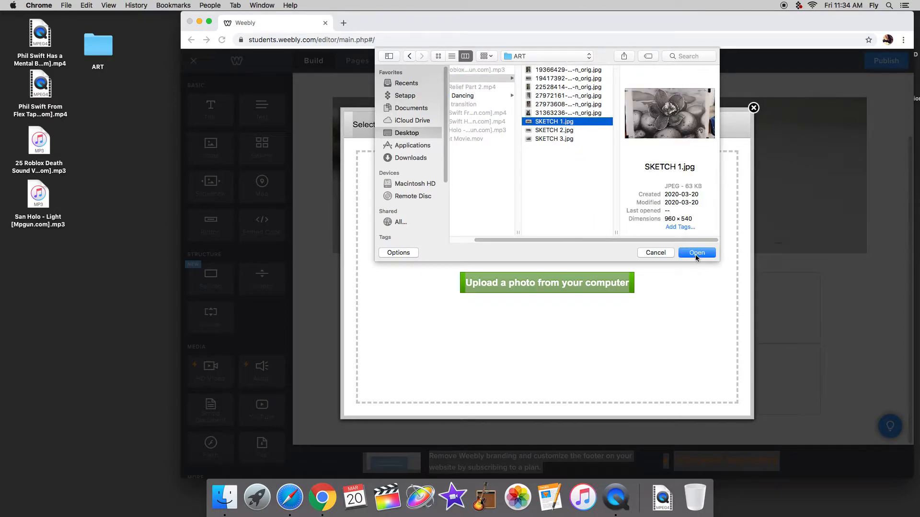
left_click(695, 253)
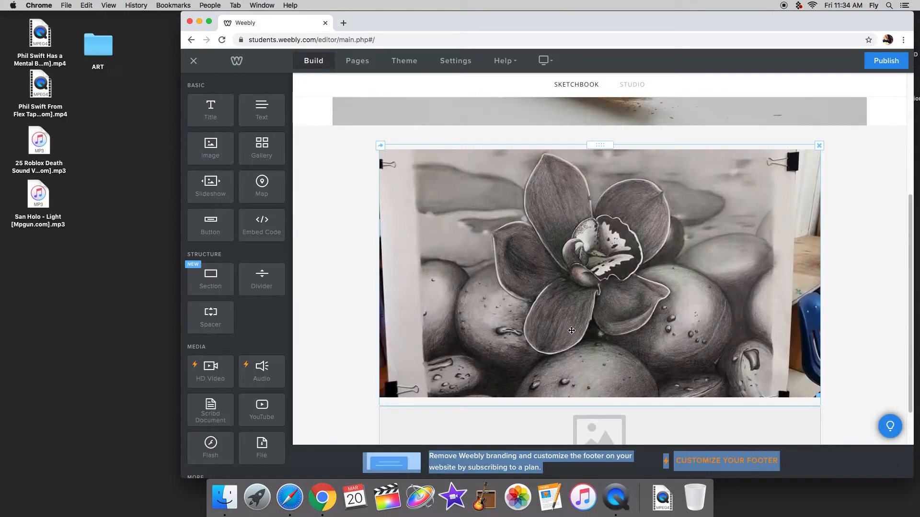
Add the caption "SB #1 flower" to the uploaded flower drawing.
left_click(600, 282)
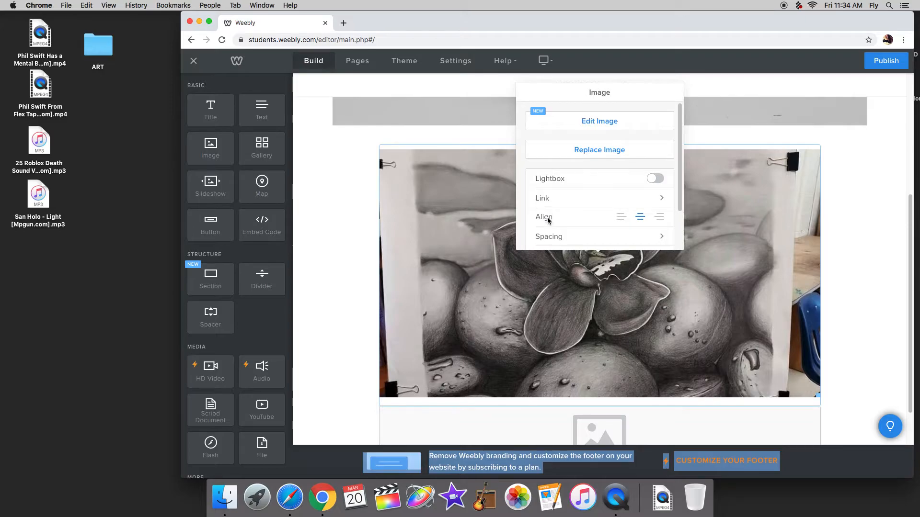
left_click_drag(681, 187, 681, 240)
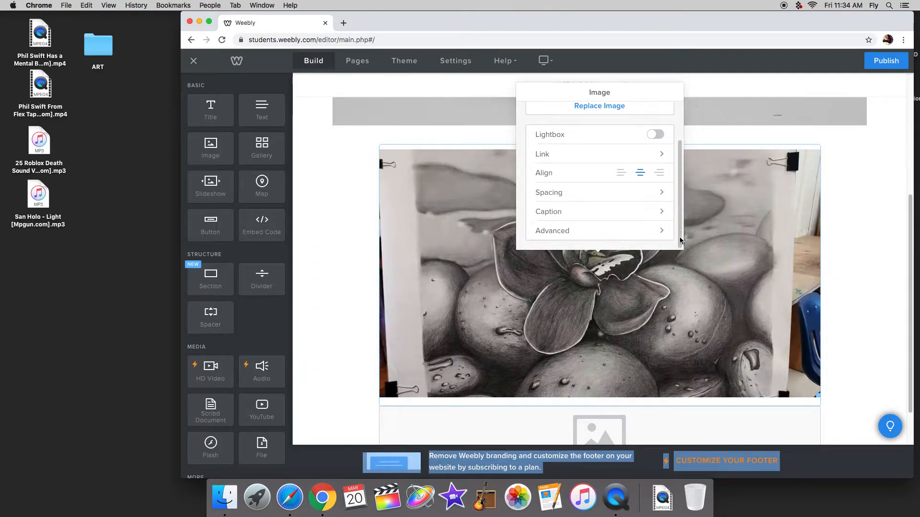
left_click(548, 213)
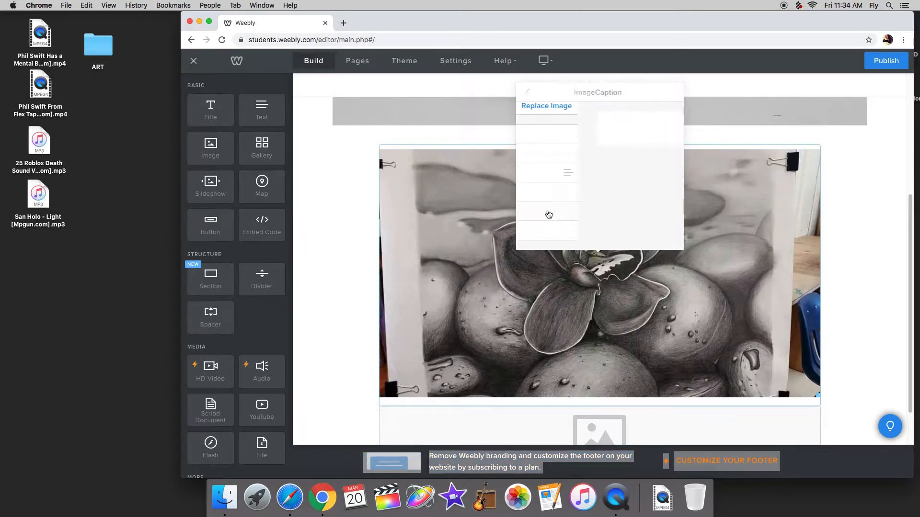
left_click(576, 126)
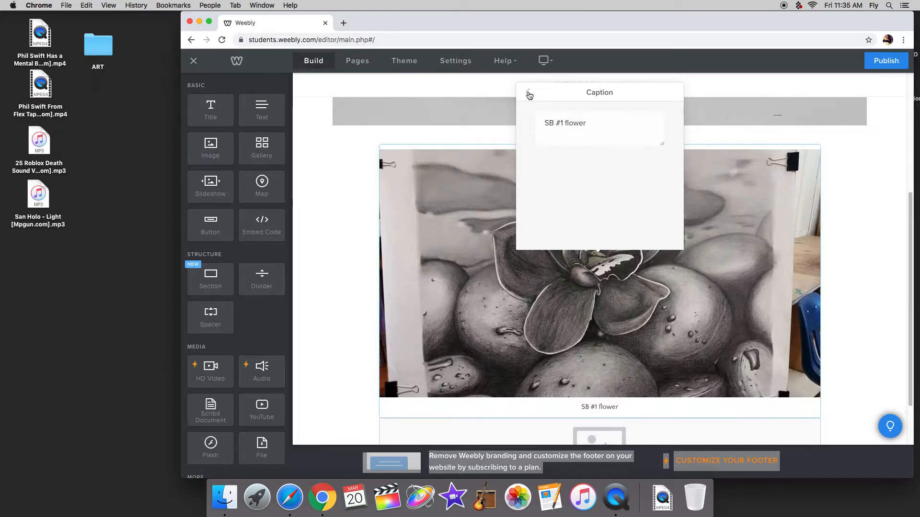
left_click(528, 92)
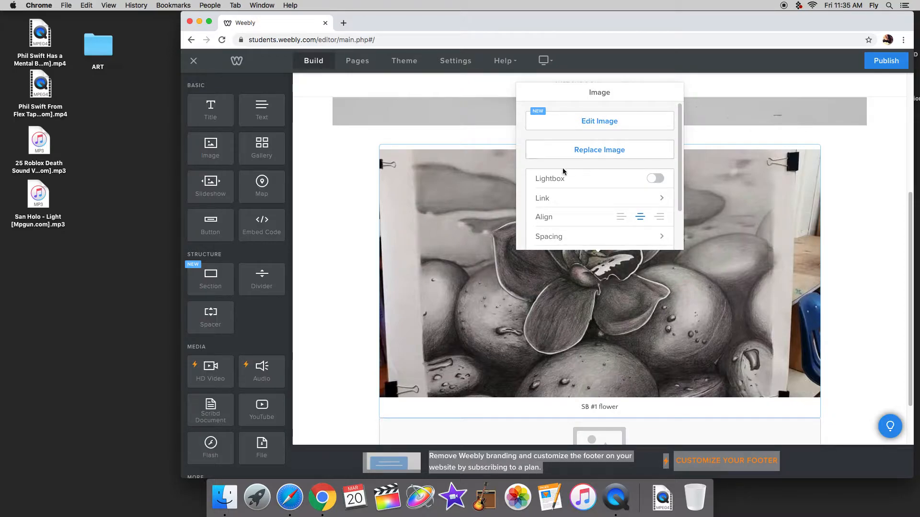
left_click(376, 307)
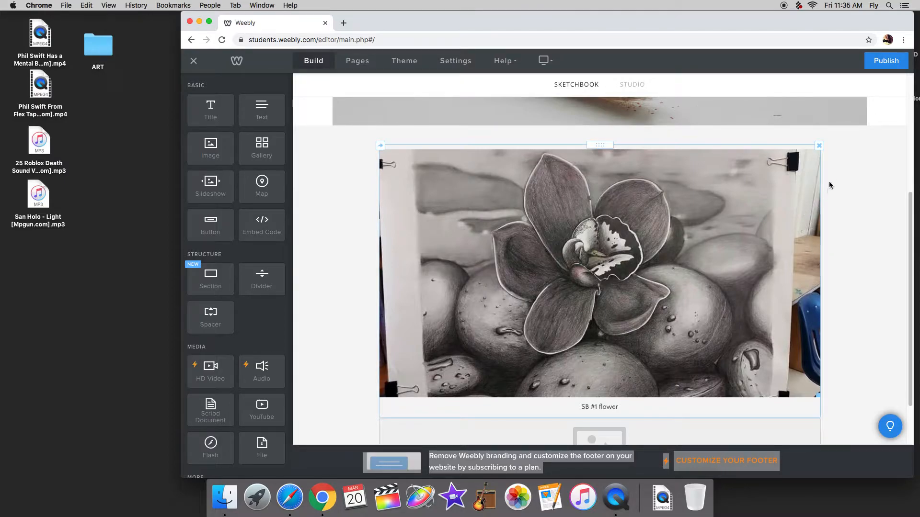
Delete the captioned flower image and the empty image element from the SKETCHBOOK page.
left_click(819, 147)
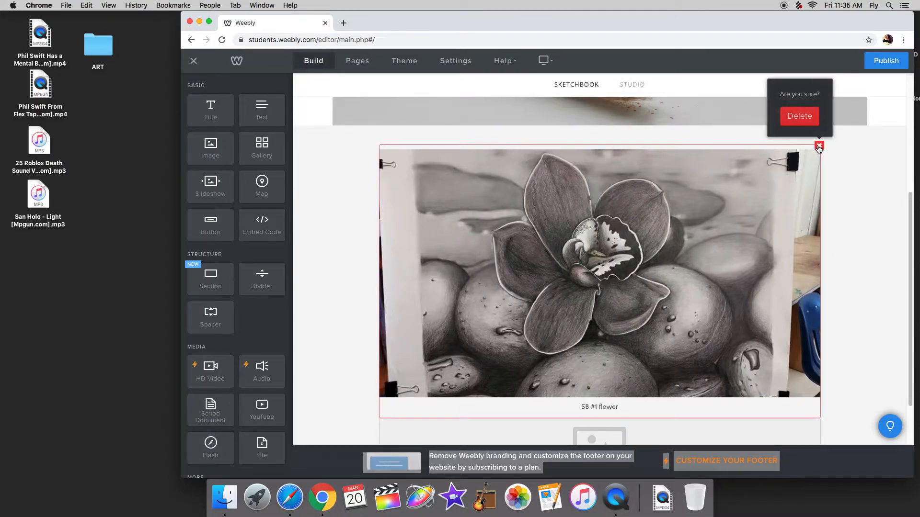
left_click(799, 117)
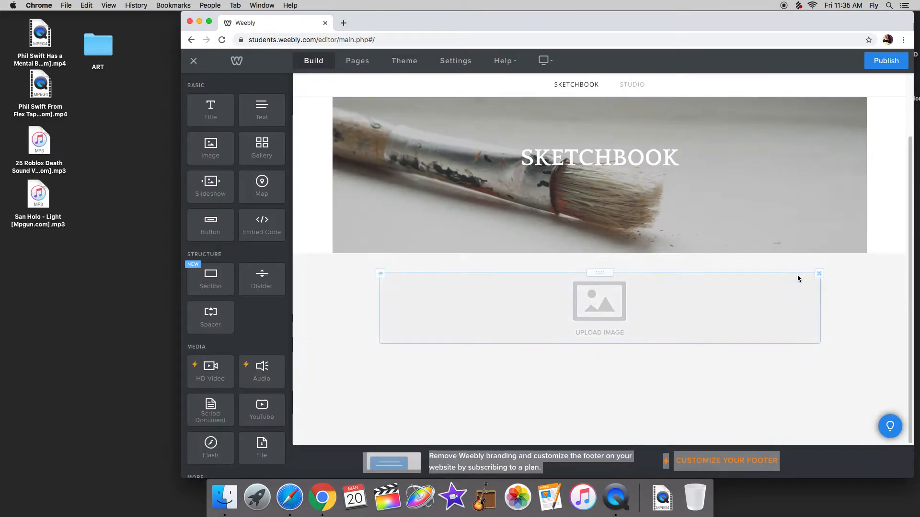
left_click(819, 273)
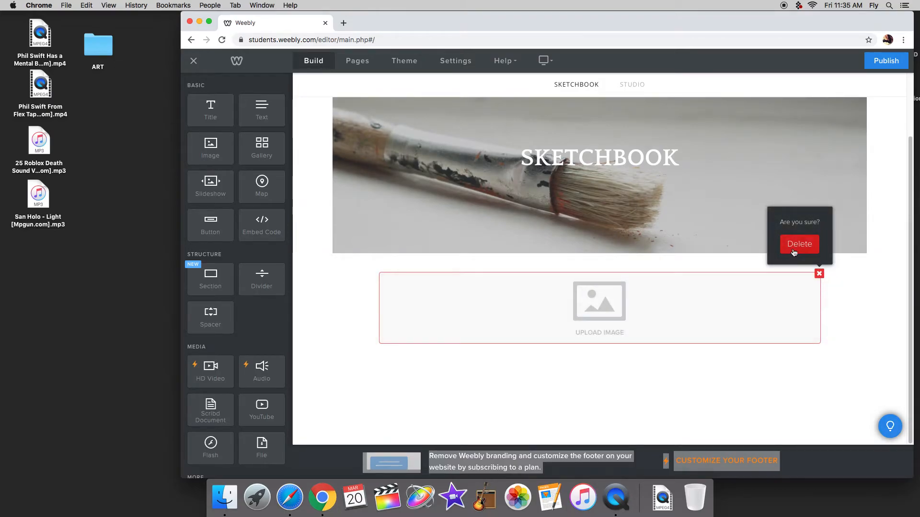
left_click(799, 244)
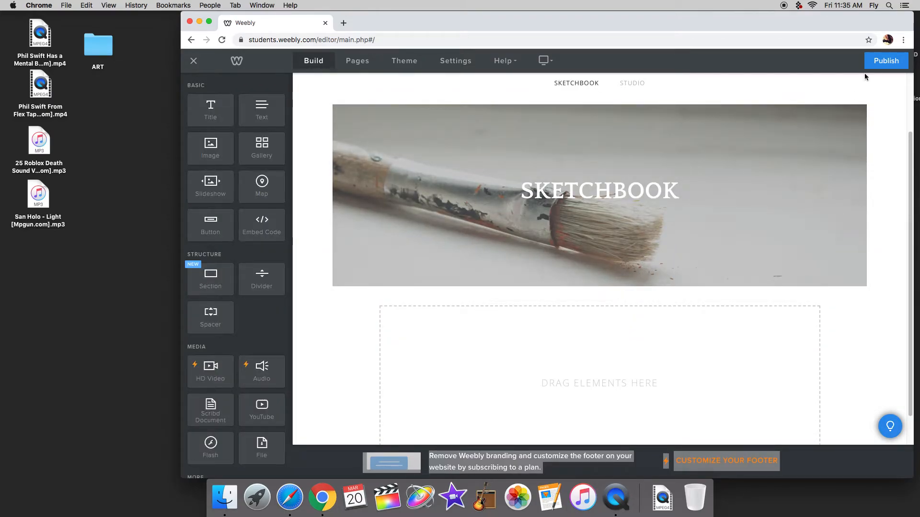
left_click(885, 61)
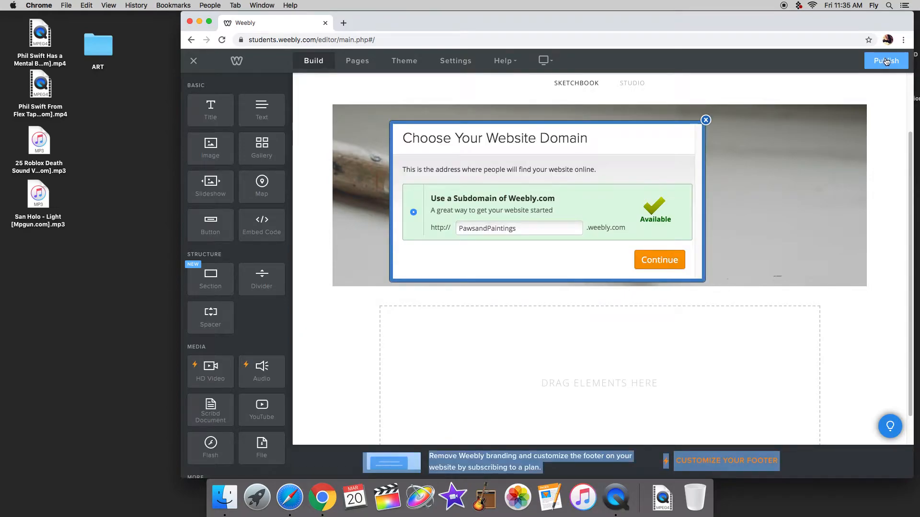
left_click(706, 120)
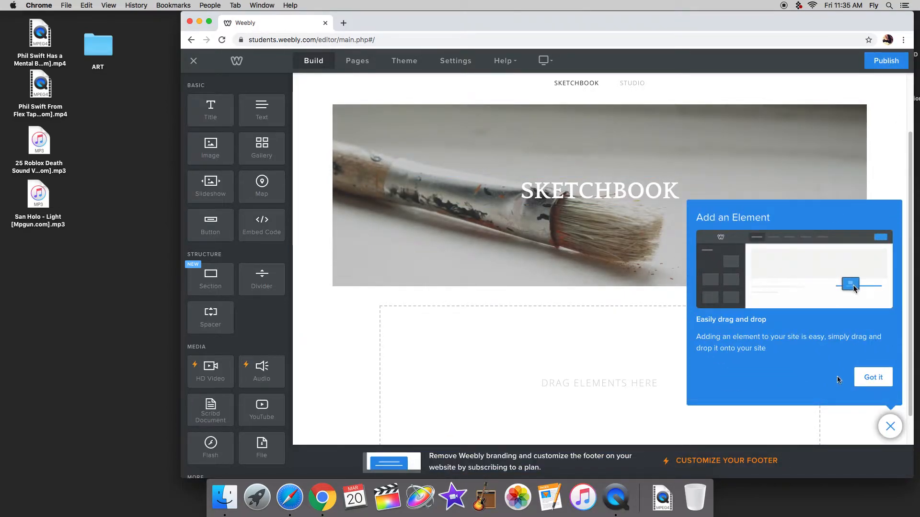
left_click(890, 426)
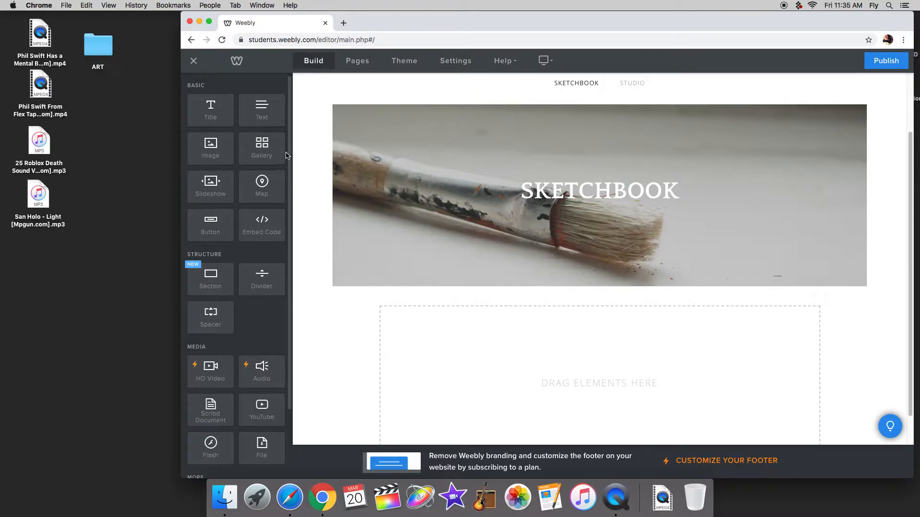
Place a gallery element below the SKETCHBOOK header and upload SKETCH 1.jpg, SKETCH 2.jpg and SKETCH 3.jpg into it.
left_click_drag(258, 148, 479, 358)
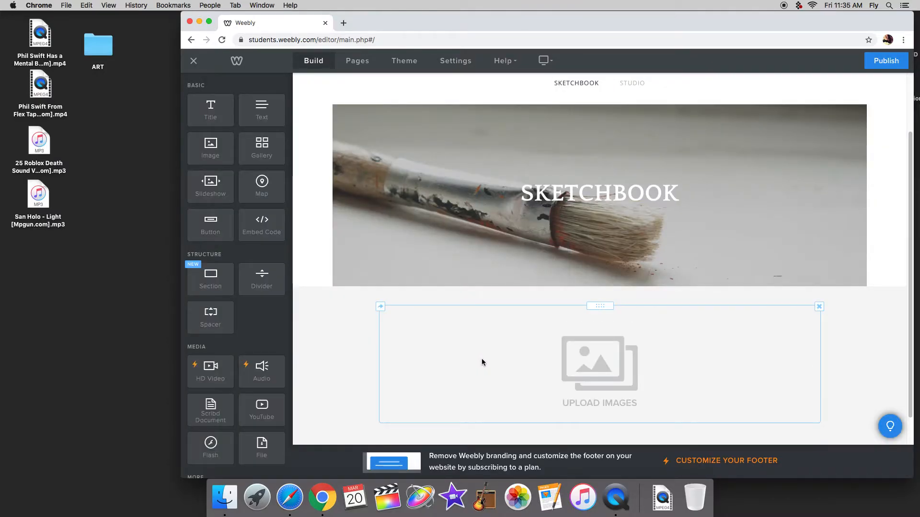
left_click(570, 365)
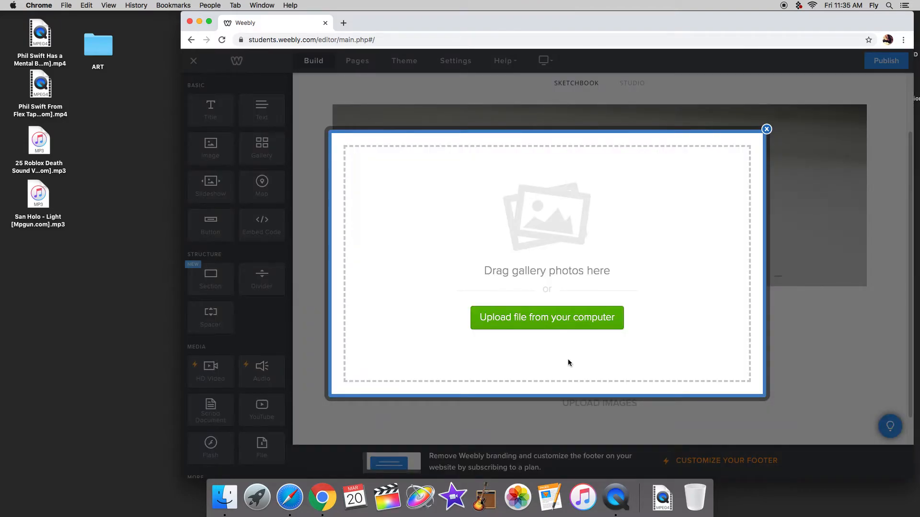
left_click(537, 321)
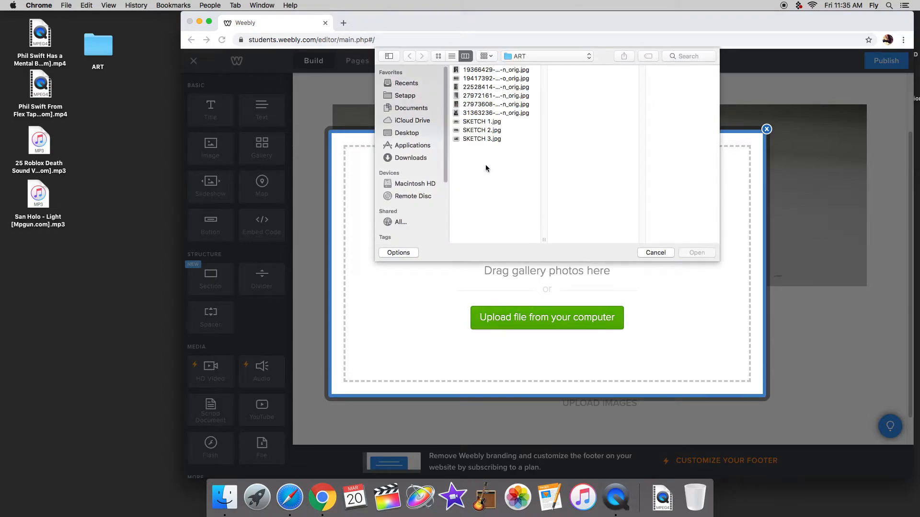
left_click(480, 123)
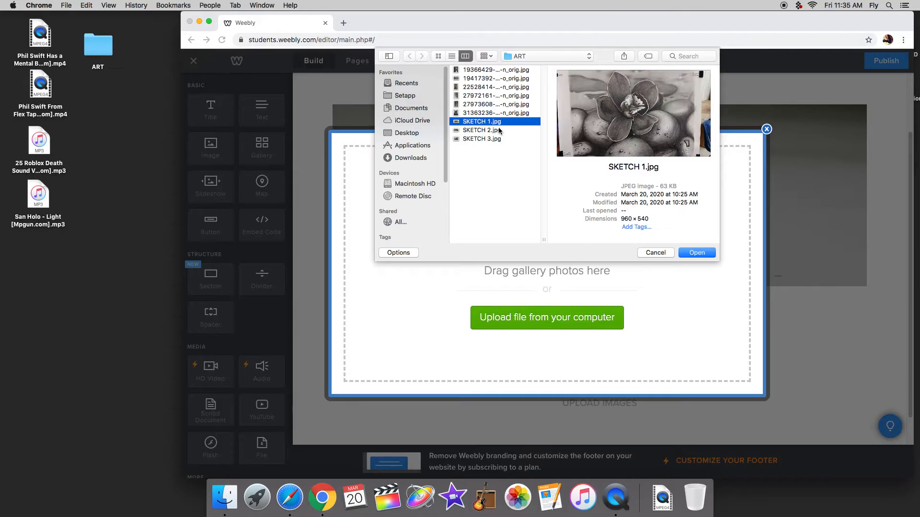
left_click(494, 140, "shift")
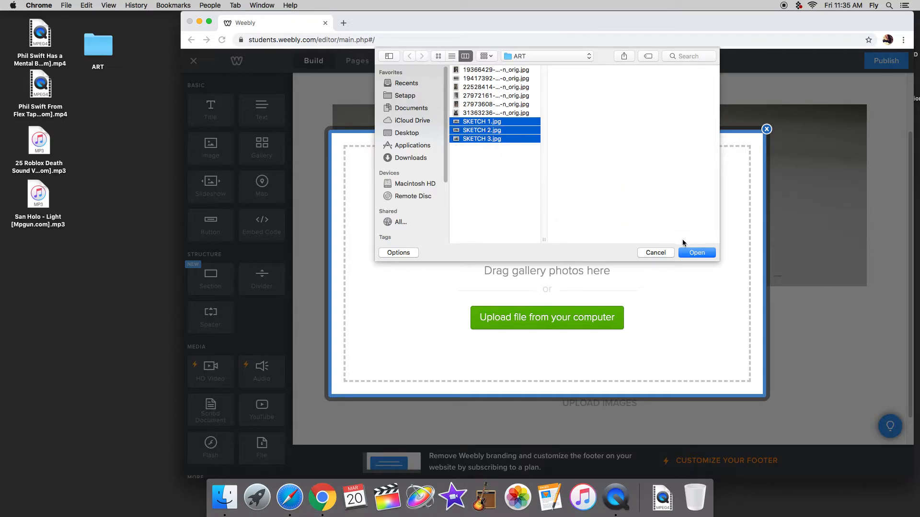
left_click(684, 251)
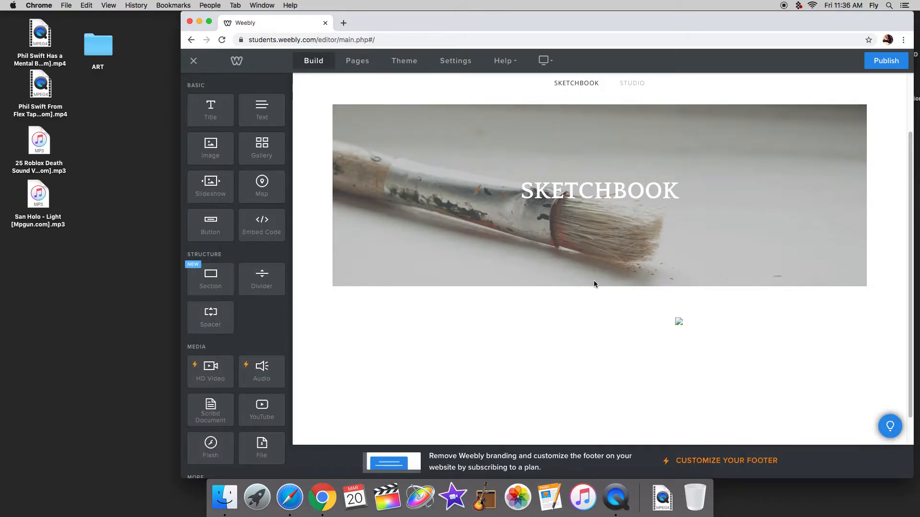
Delete the broken image from the SKETCHBOOK page's gallery.
scroll(636, 298, "down", 2)
left_click(679, 291)
left_click(679, 290)
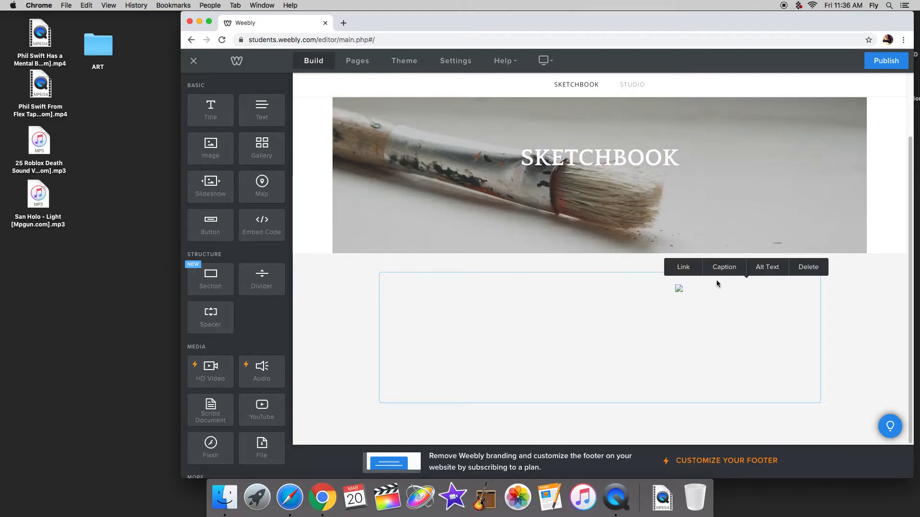
left_click(800, 271)
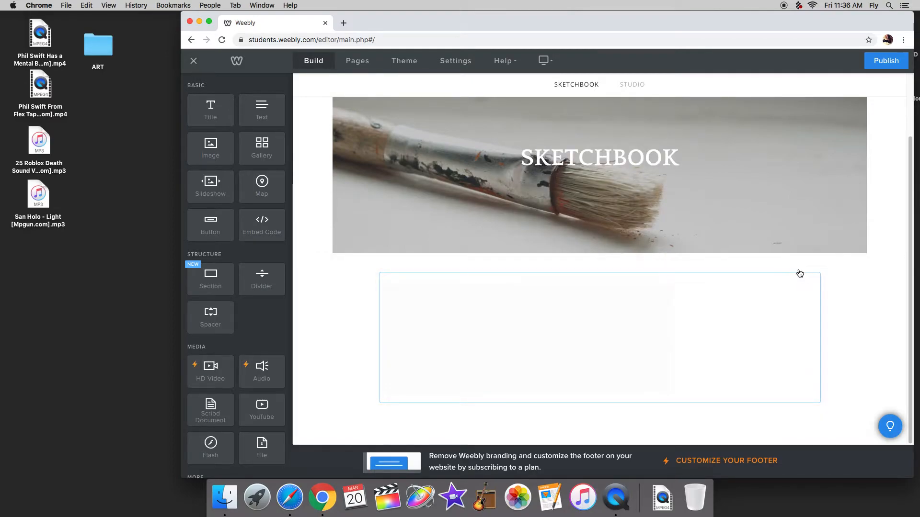
Add SKETCH 1.jpg from the ART folder to the existing gallery on the SKETCHBOOK page.
left_click(682, 318)
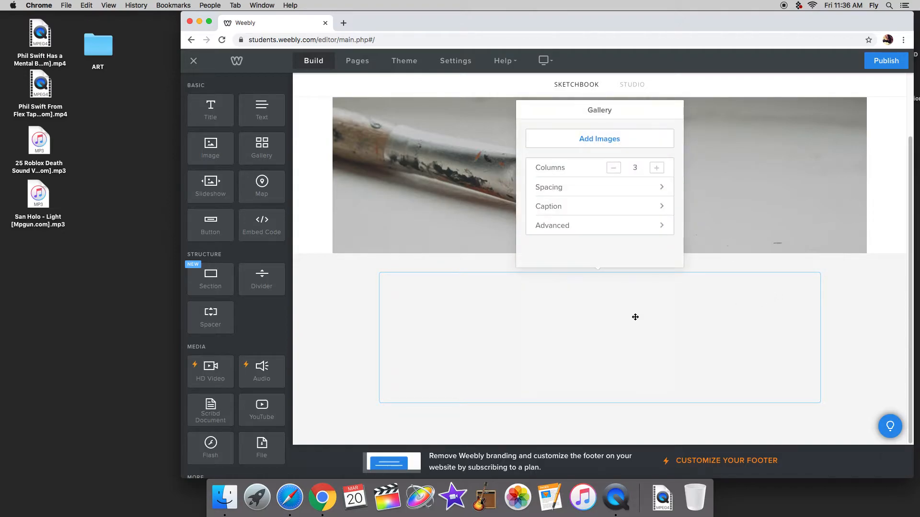
left_click(601, 138)
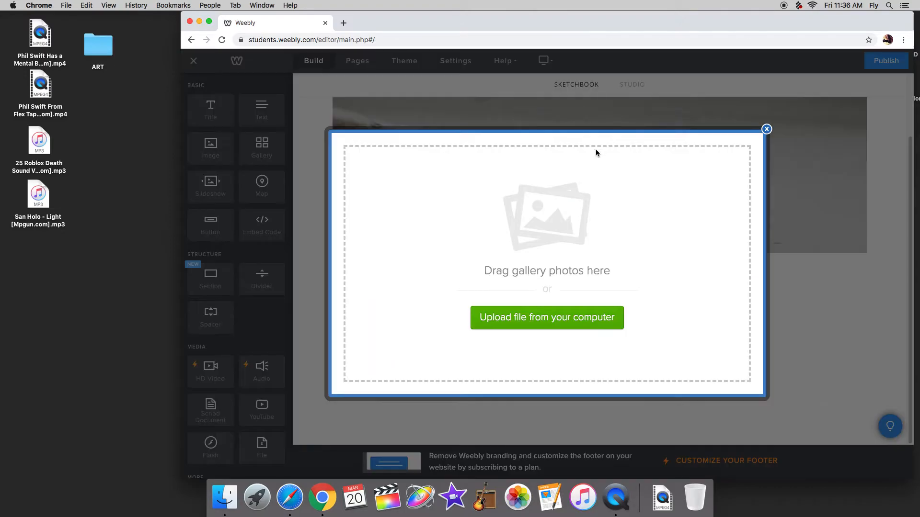
left_click(520, 317)
left_click(477, 123)
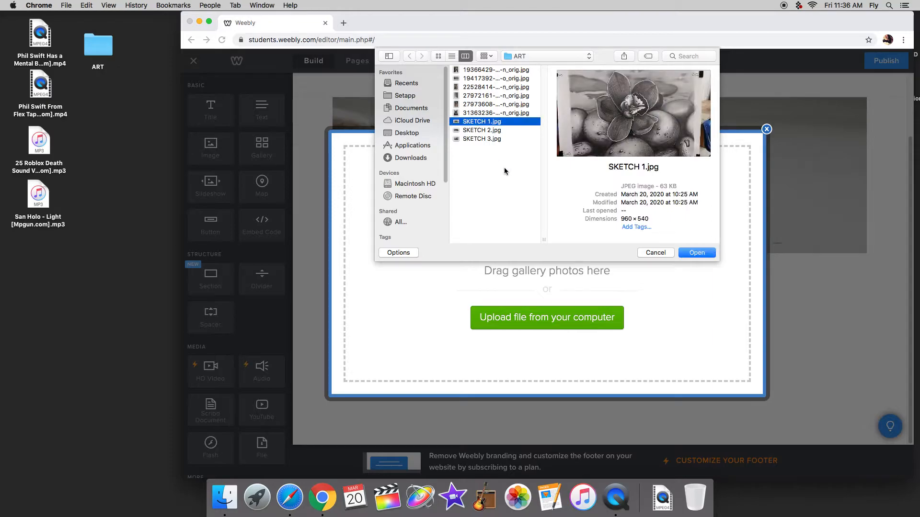
left_click(690, 253)
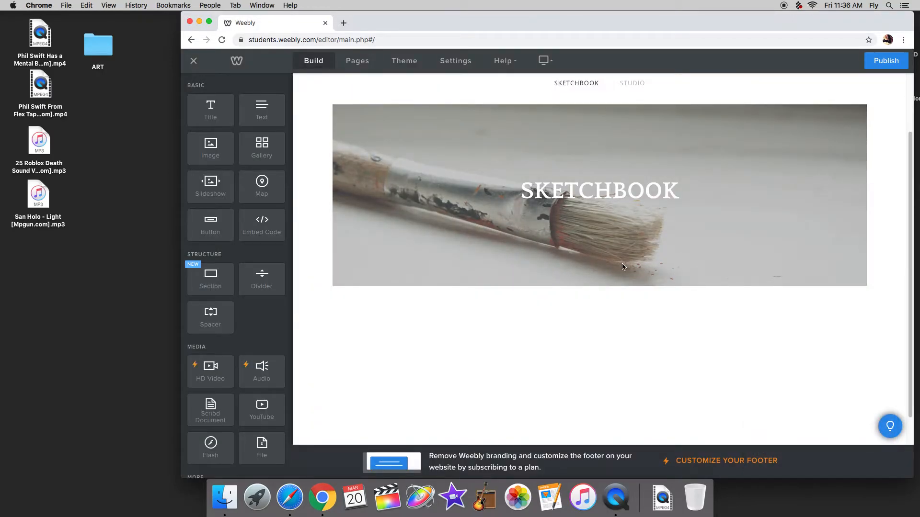
Delete the gallery element from the SKETCHBOOK page.
scroll(505, 299, "down", 1)
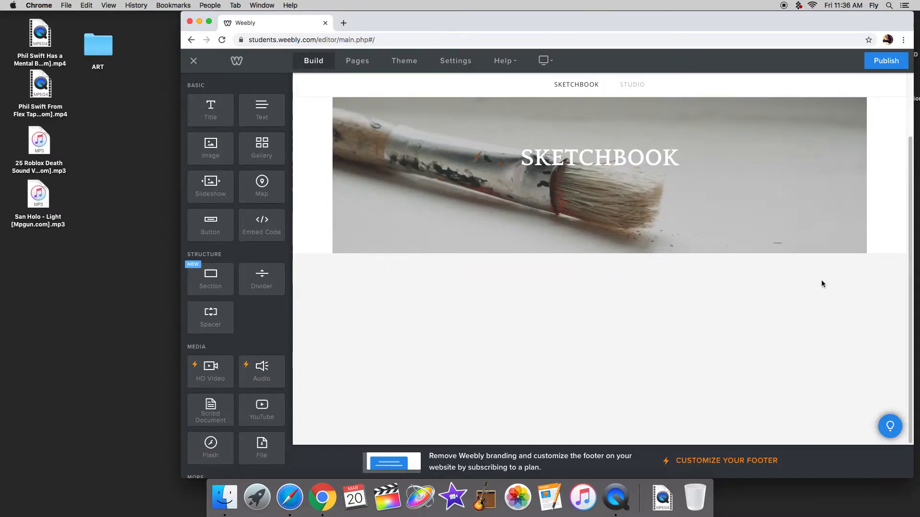
left_click(819, 274)
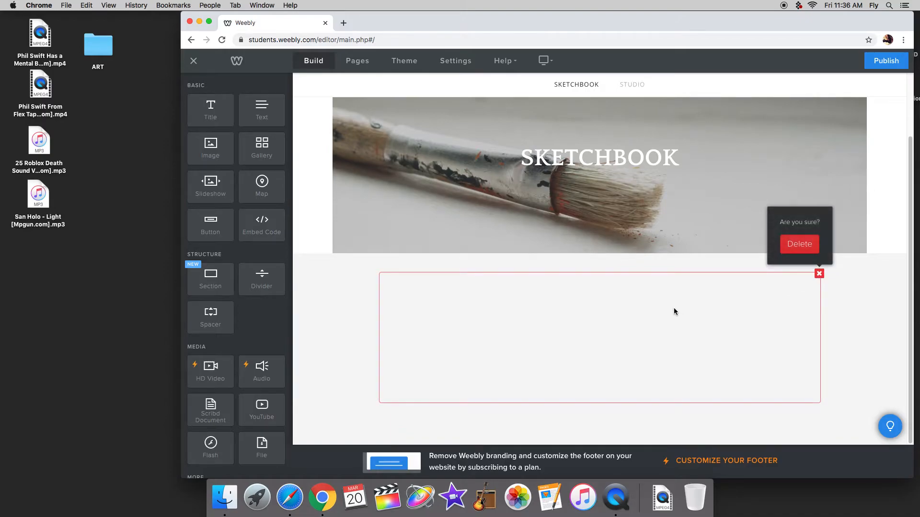
left_click(798, 244)
Place a new gallery element below the SKETCHBOOK header and upload SKETCH 1.jpg from the ART folder.
left_click_drag(260, 149, 525, 366)
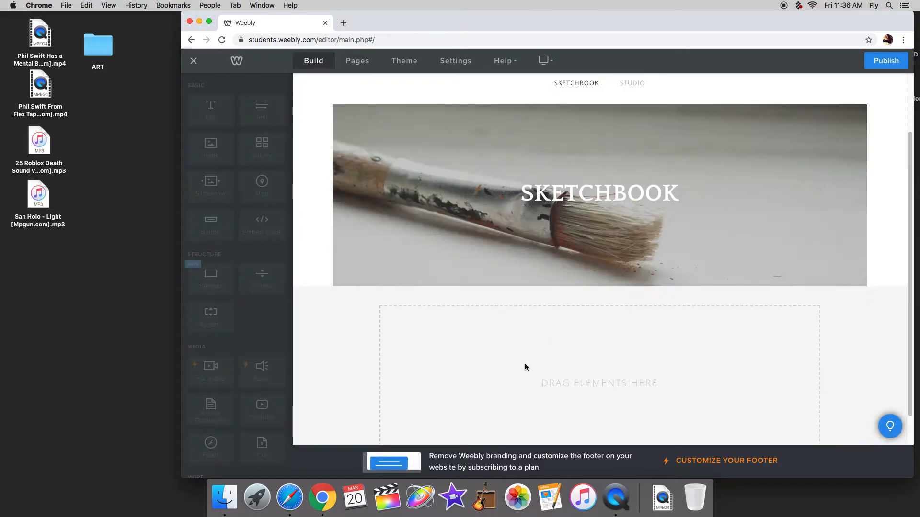
left_click(564, 365)
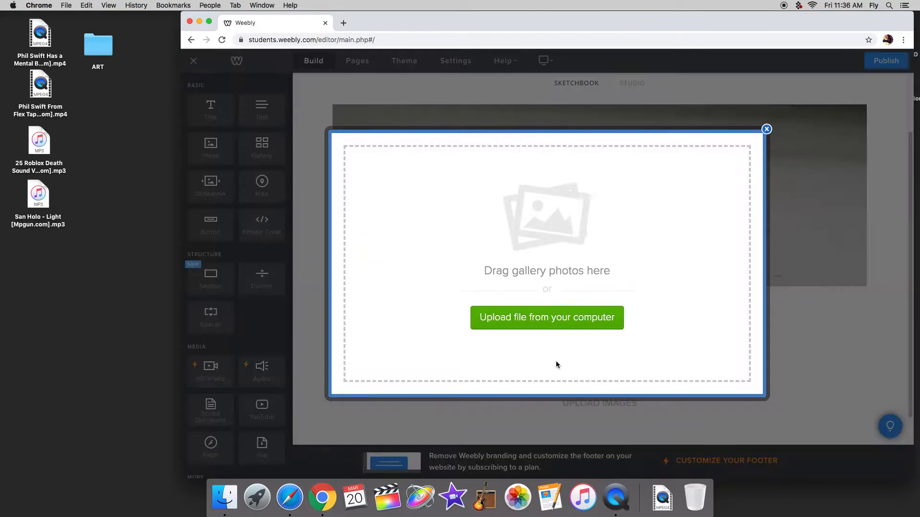
left_click(528, 318)
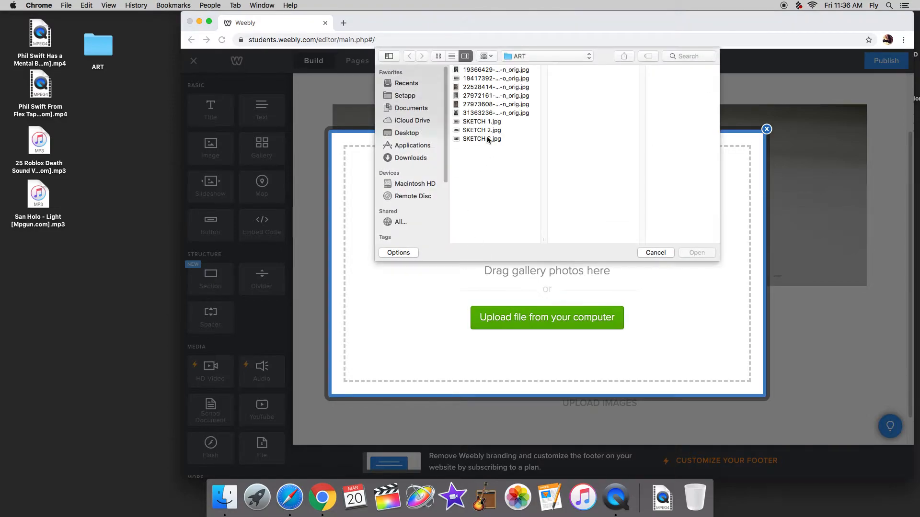
left_click(479, 122)
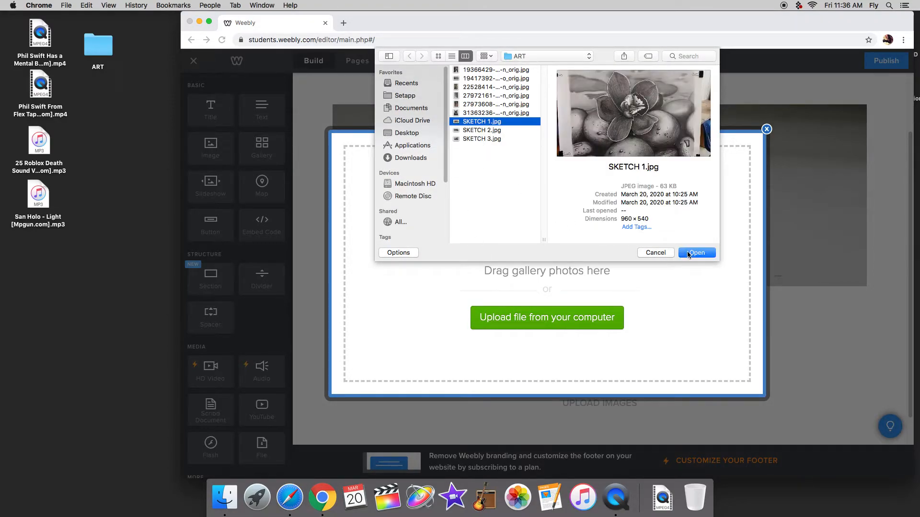
left_click(687, 253)
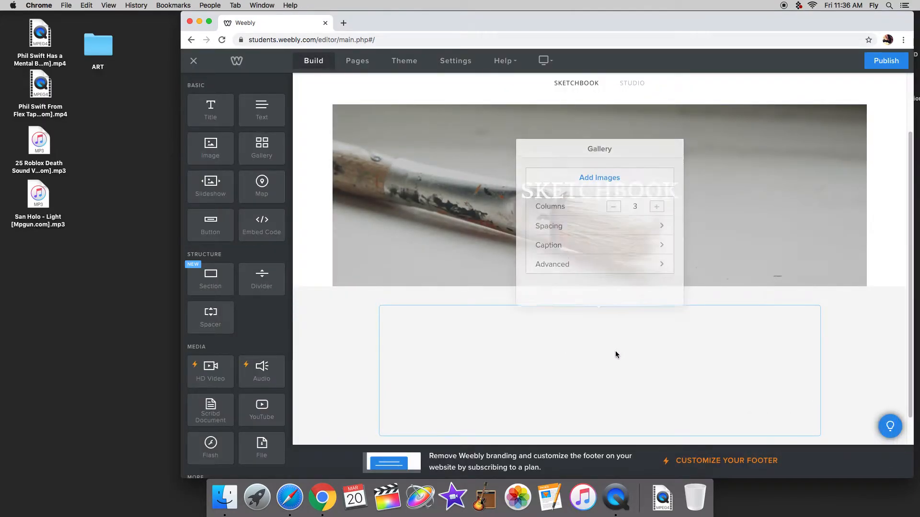
Add SKETCH 2.jpg from the ART folder to the gallery.
left_click(573, 176)
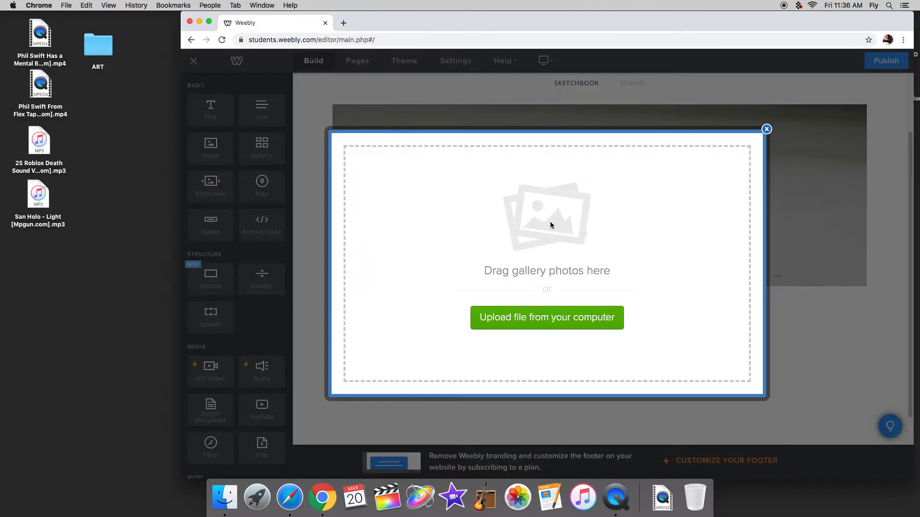
left_click(565, 322)
left_click(481, 130)
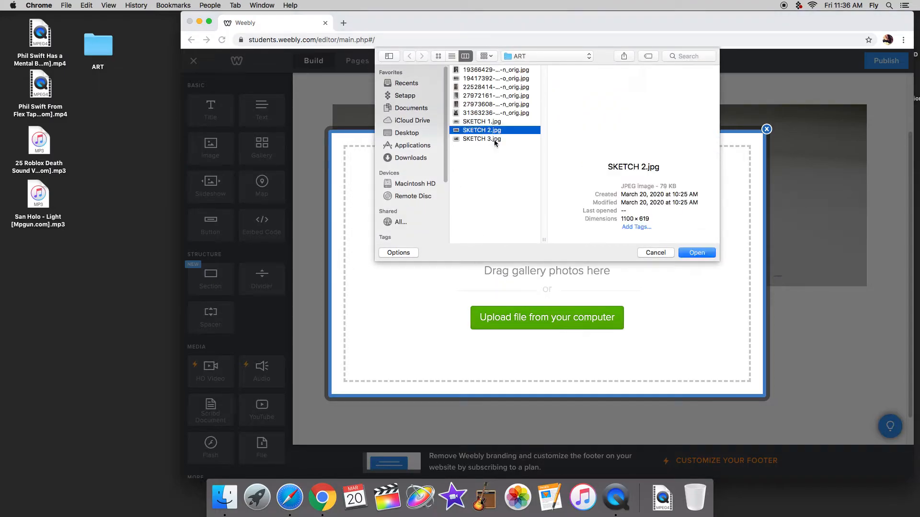
key("Return")
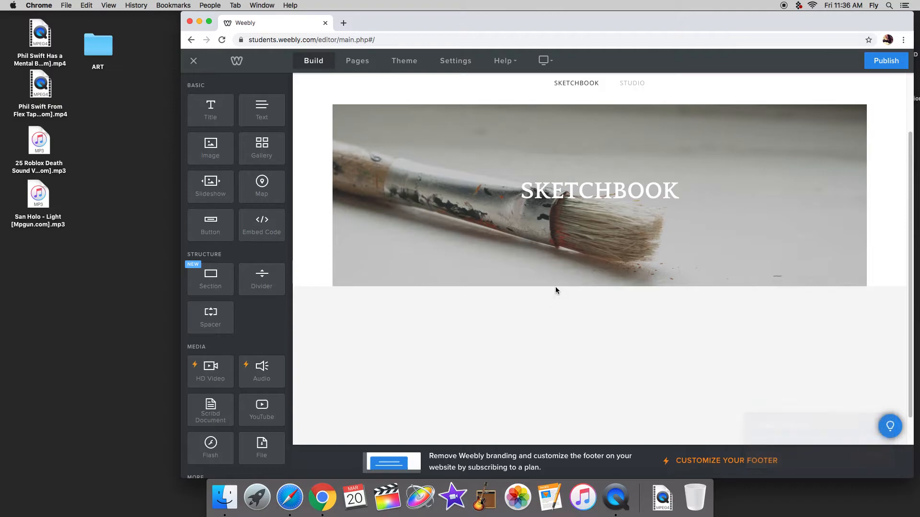
Add SKETCH 3.jpg from the ART folder to the gallery.
left_click(576, 348)
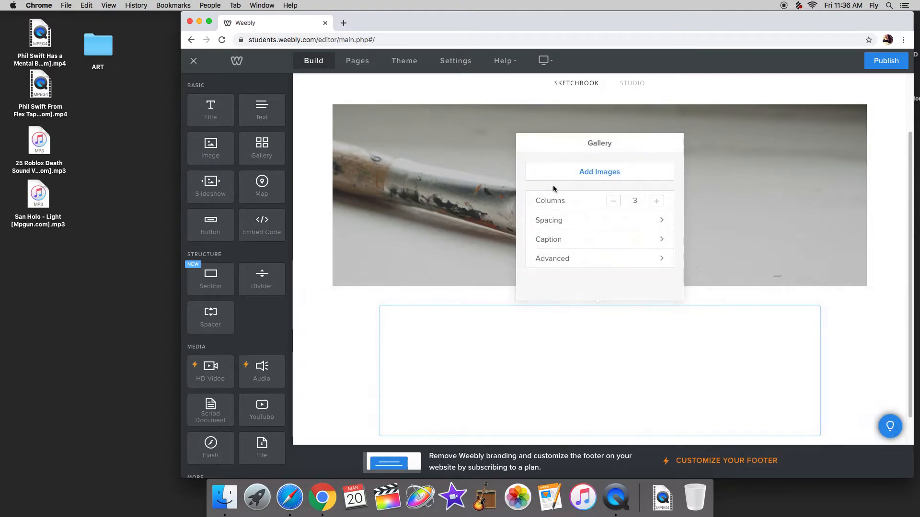
left_click(555, 174)
left_click(564, 333)
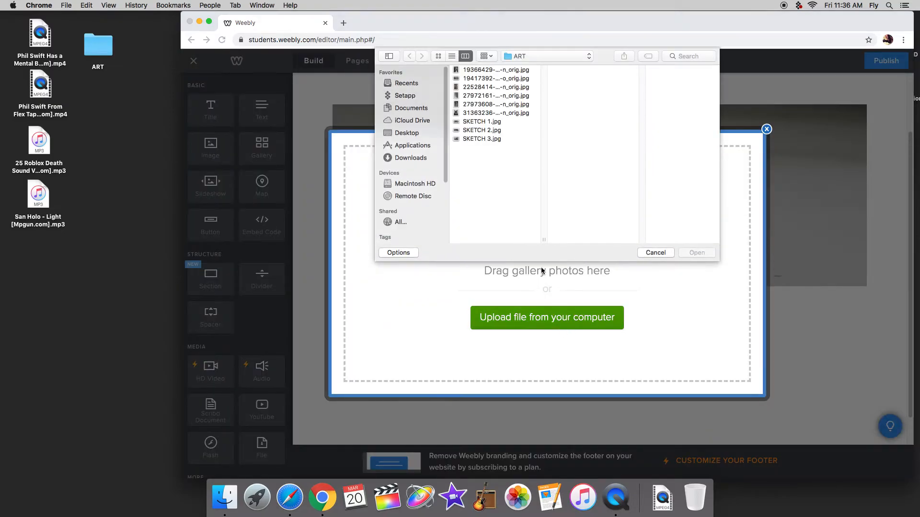
left_click(491, 140)
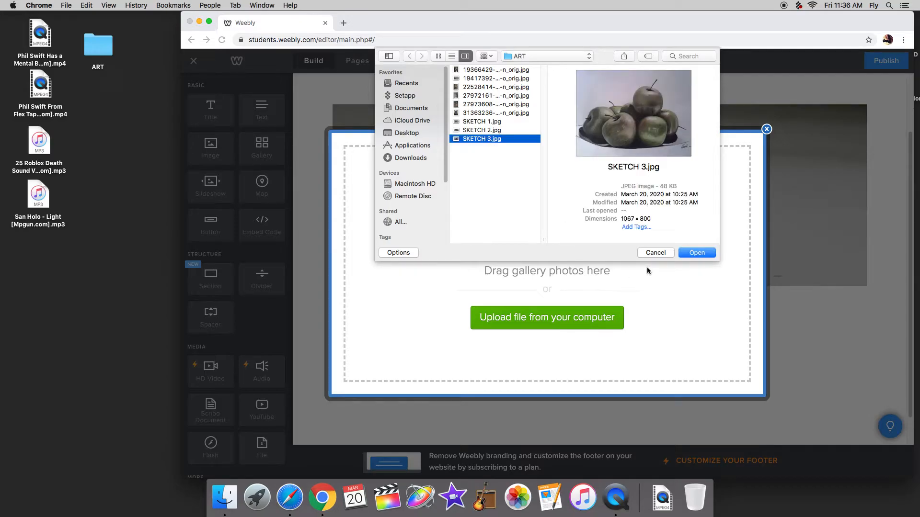
left_click(696, 252)
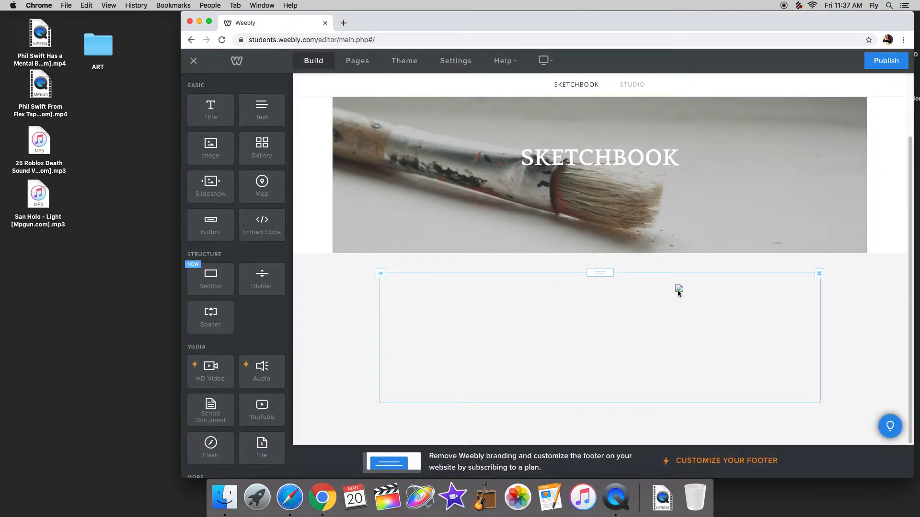
Open the caption entry for the first gallery image and close it without entering any text.
left_click(677, 291)
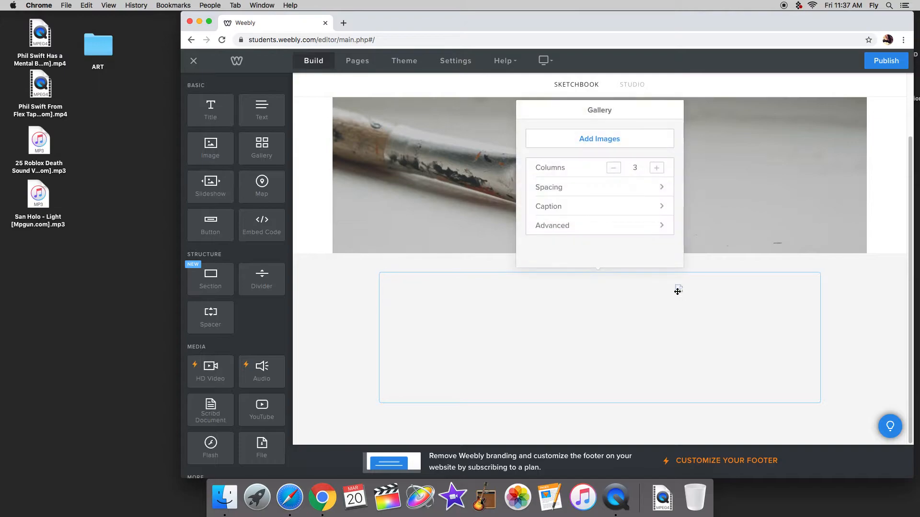
left_click(616, 302)
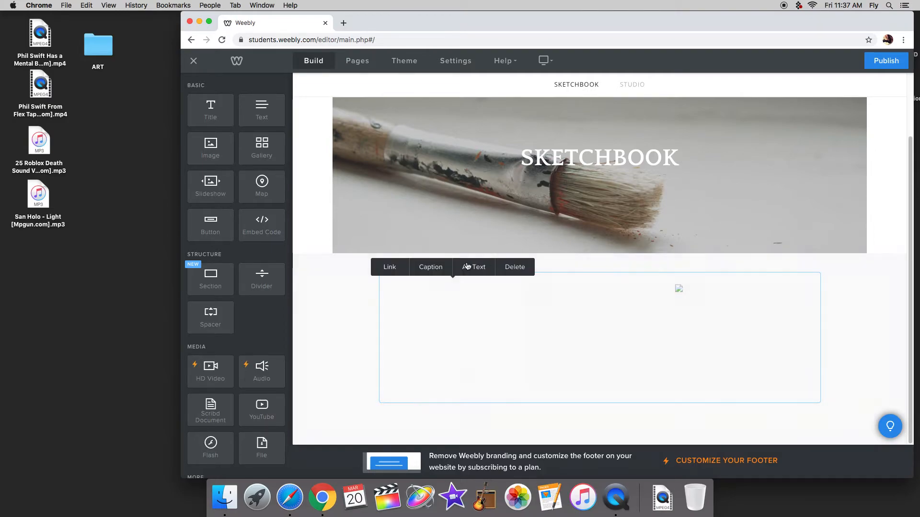
left_click(426, 269)
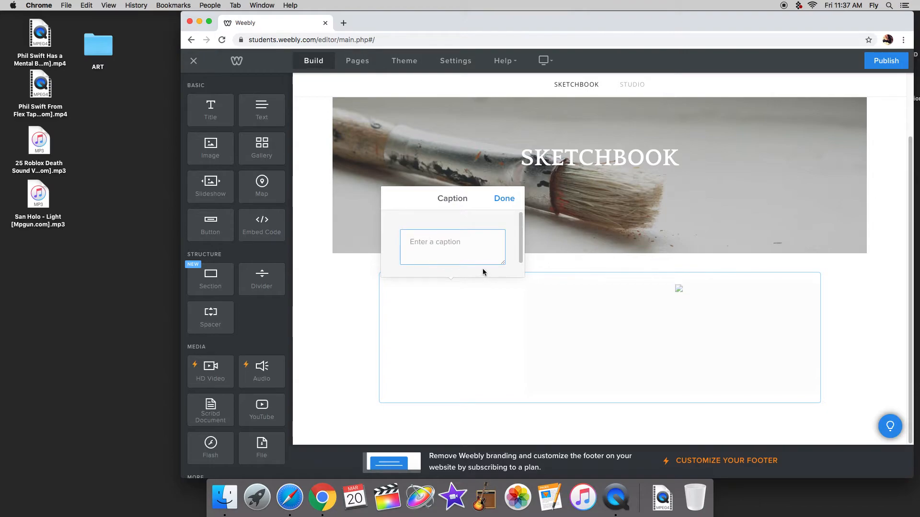
left_click(506, 199)
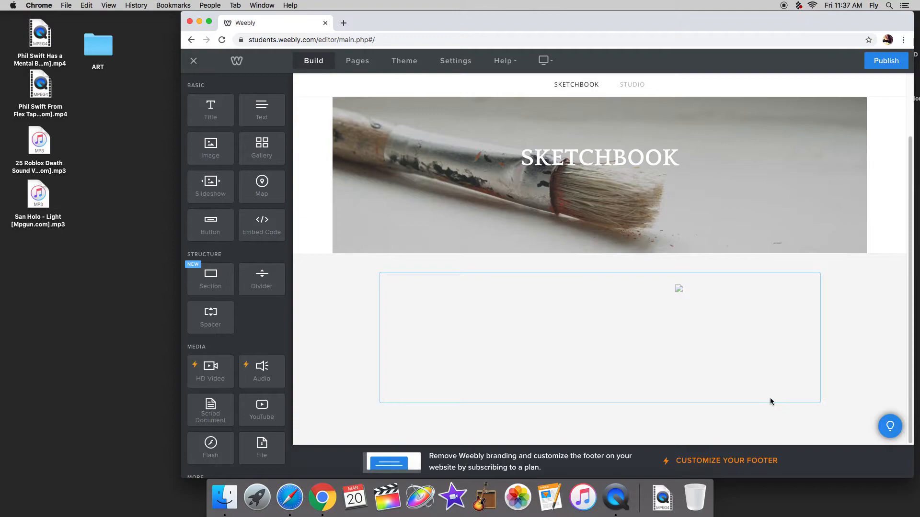
Set the gallery's thumbnail caption option to Lightbox & Full Thumbnails and return to the main gallery settings.
left_click(769, 398)
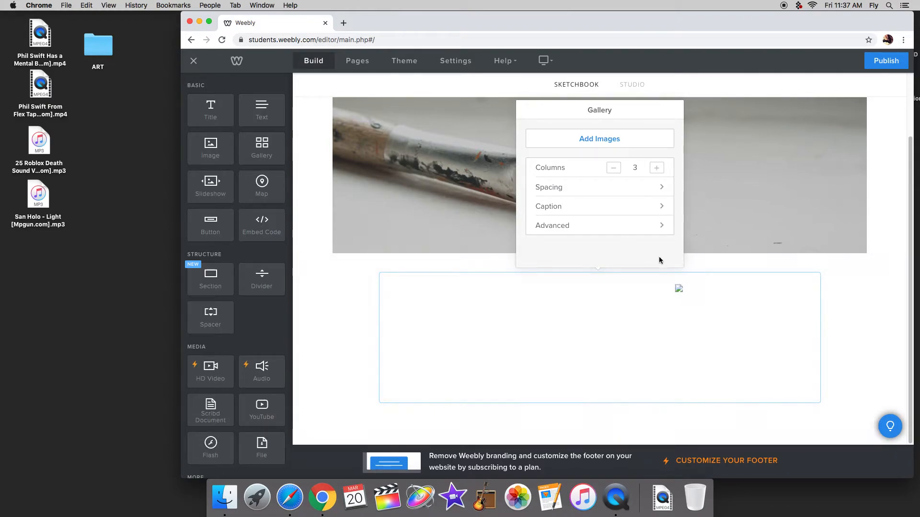
left_click(659, 207)
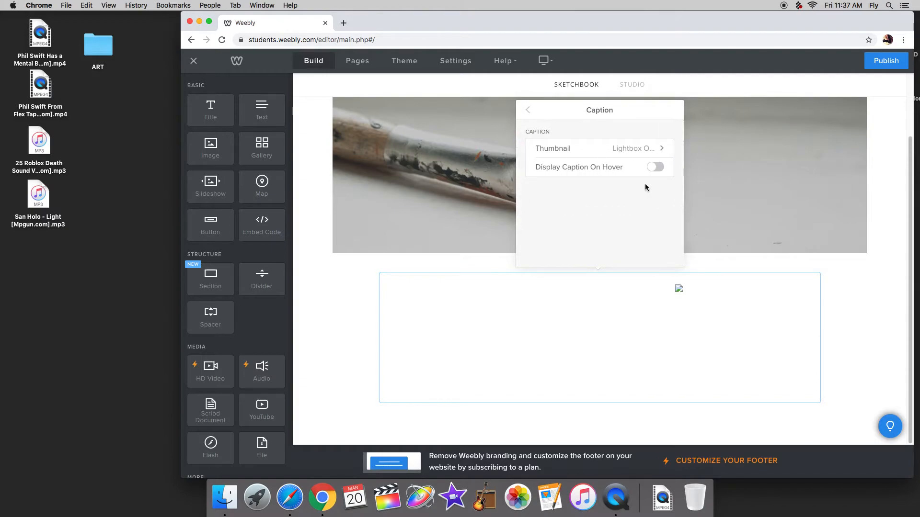
left_click(659, 149)
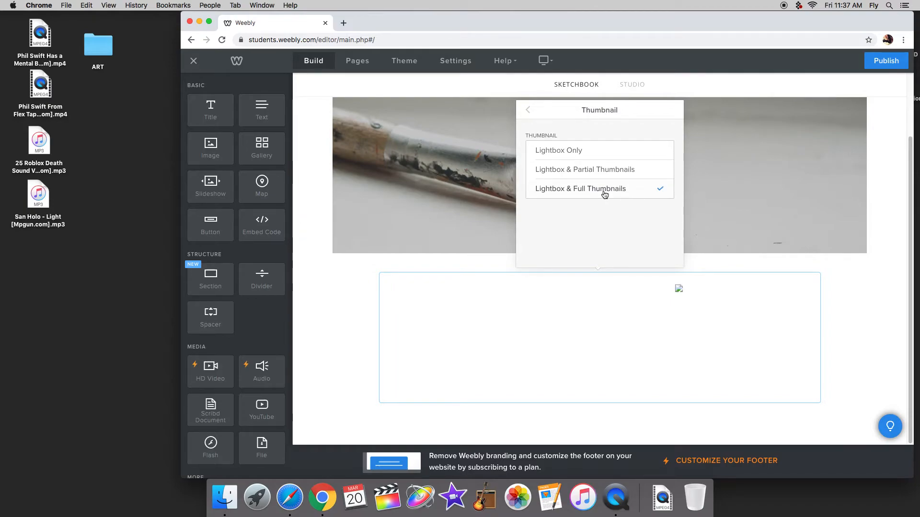
left_click(528, 113)
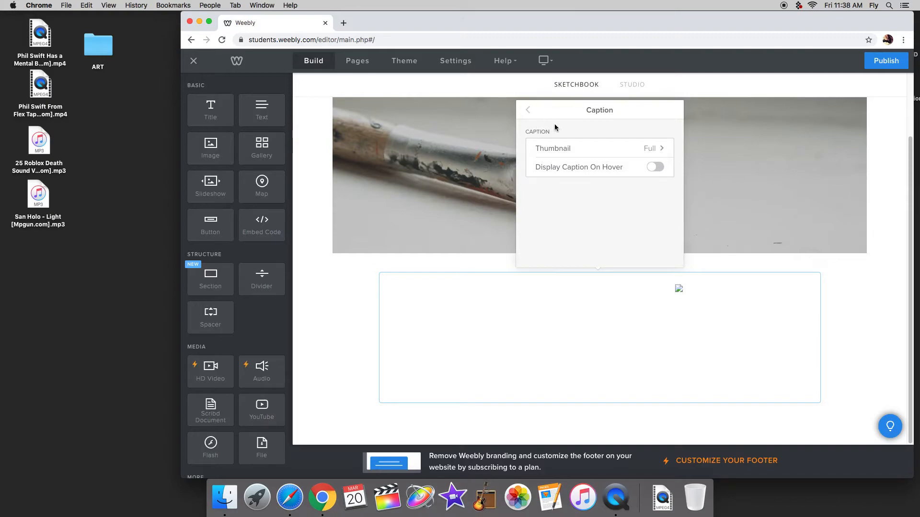
left_click(528, 110)
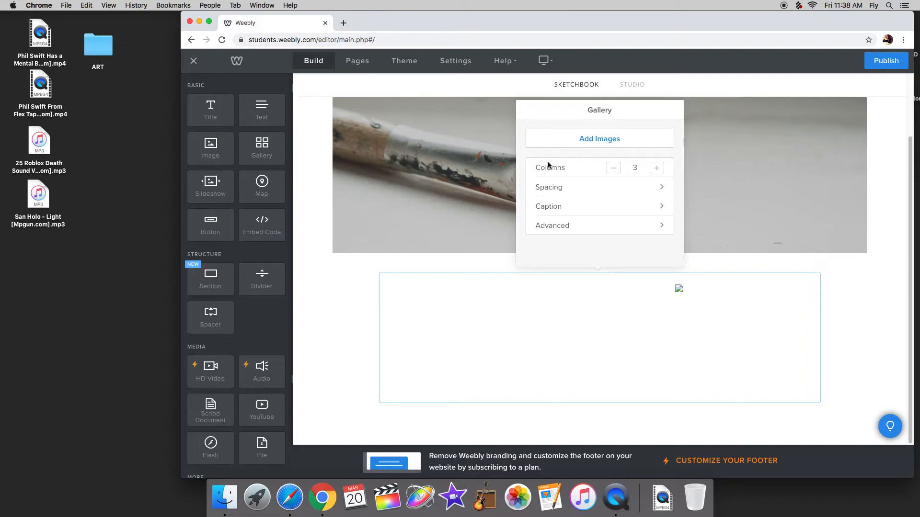
Examine the gallery's caption settings and the options available for its first image.
left_click(574, 205)
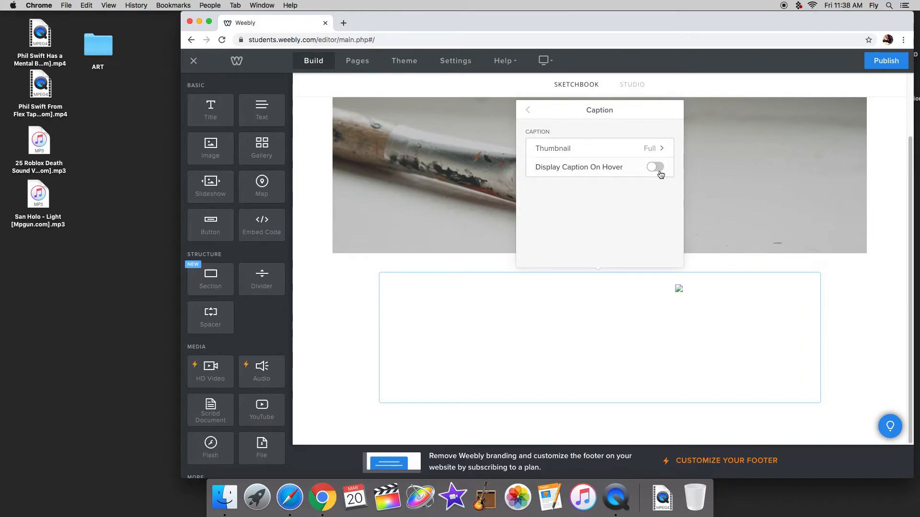
left_click(529, 111)
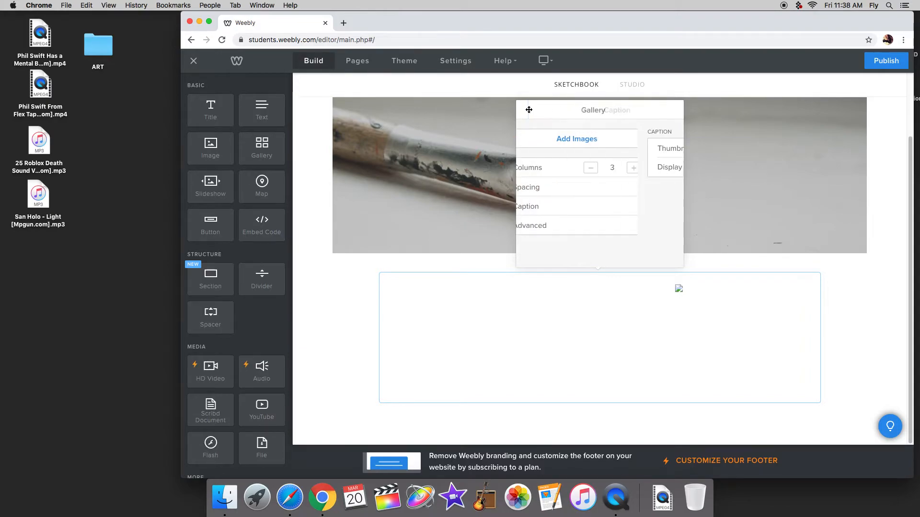
left_click(544, 215)
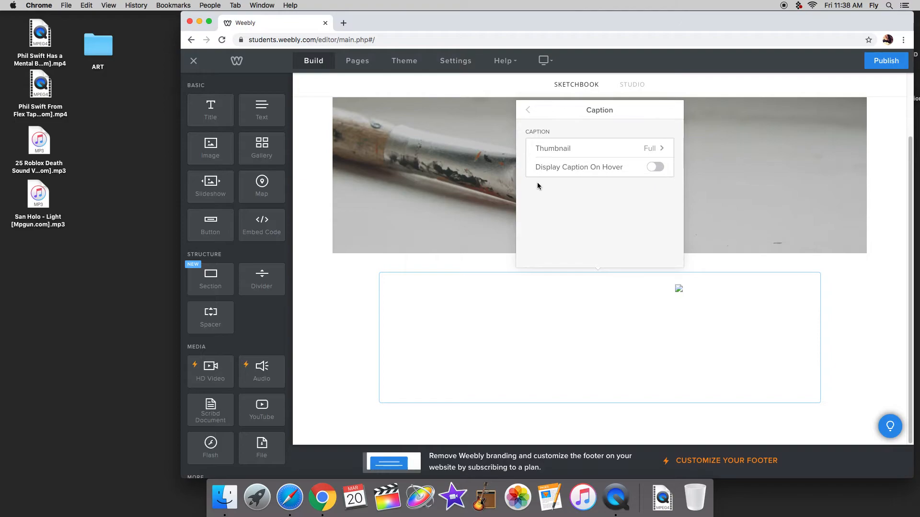
left_click_drag(528, 105, 531, 110)
left_click(531, 110)
left_click(529, 110)
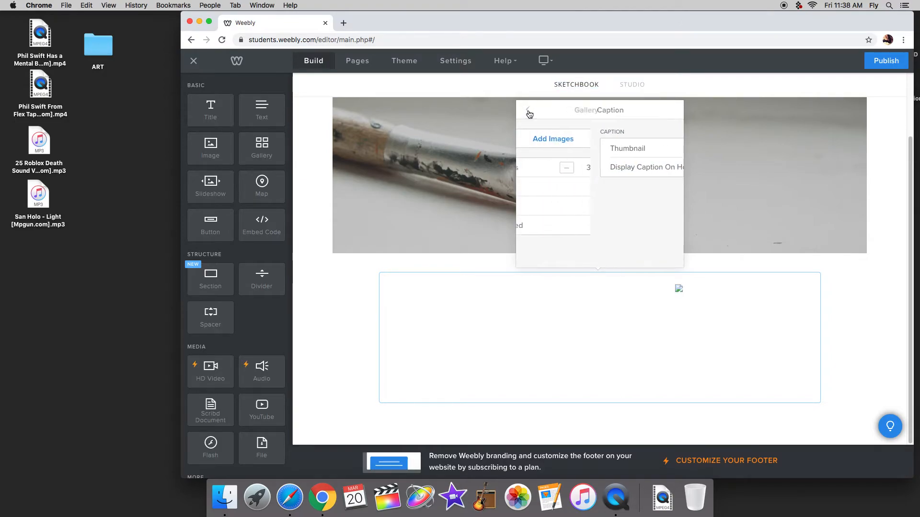
left_click(433, 289)
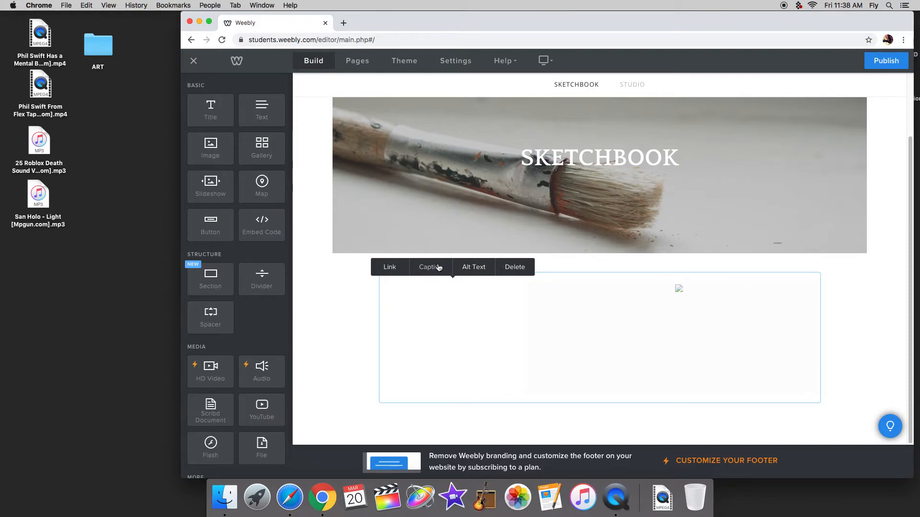
left_click(356, 262)
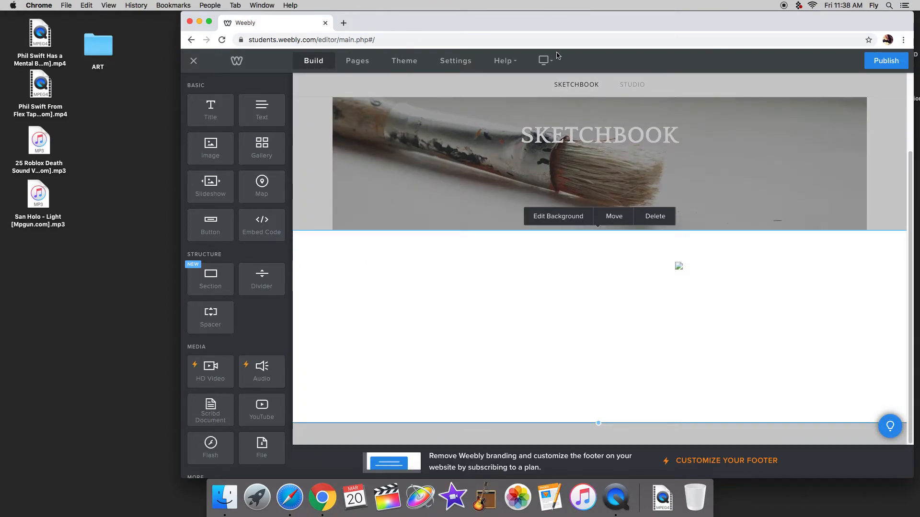
Go to the Studio page and place two image elements beside each other below the header.
left_click(629, 87)
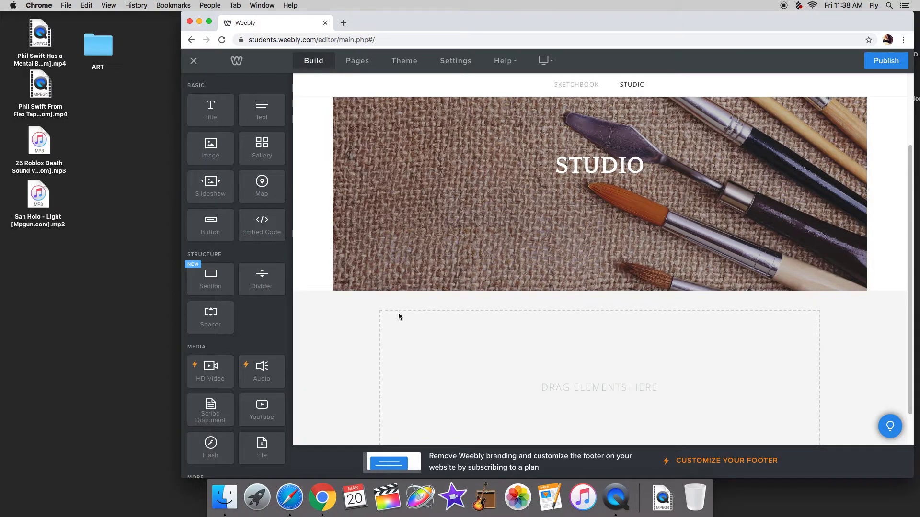
scroll(404, 318, "down", 2)
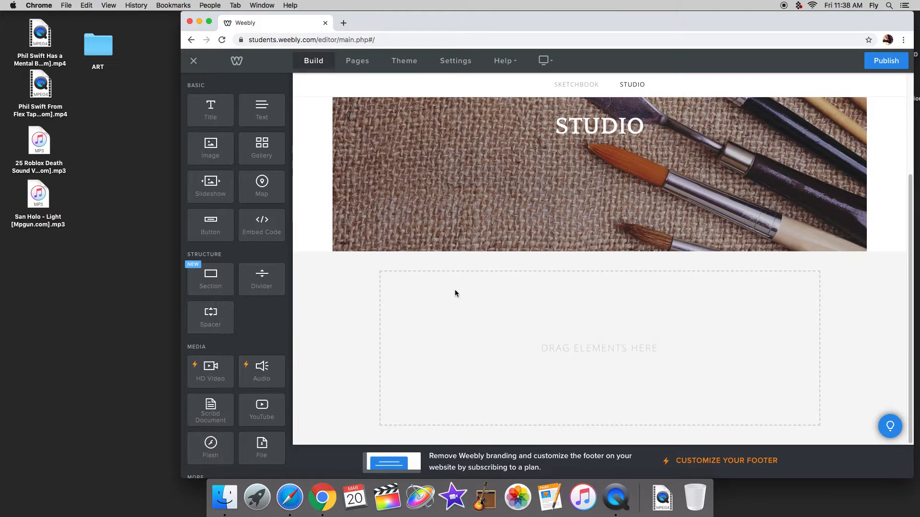
left_click_drag(201, 150, 424, 306)
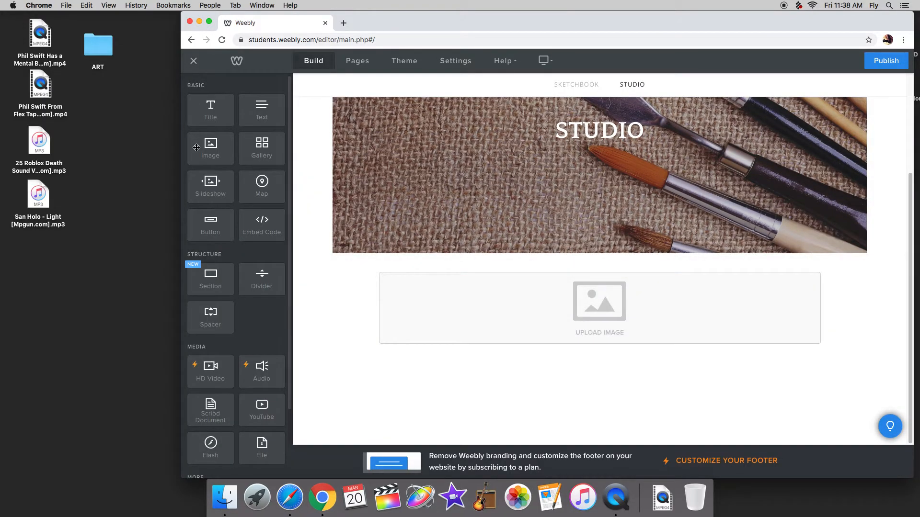
left_click_drag(196, 148, 853, 305)
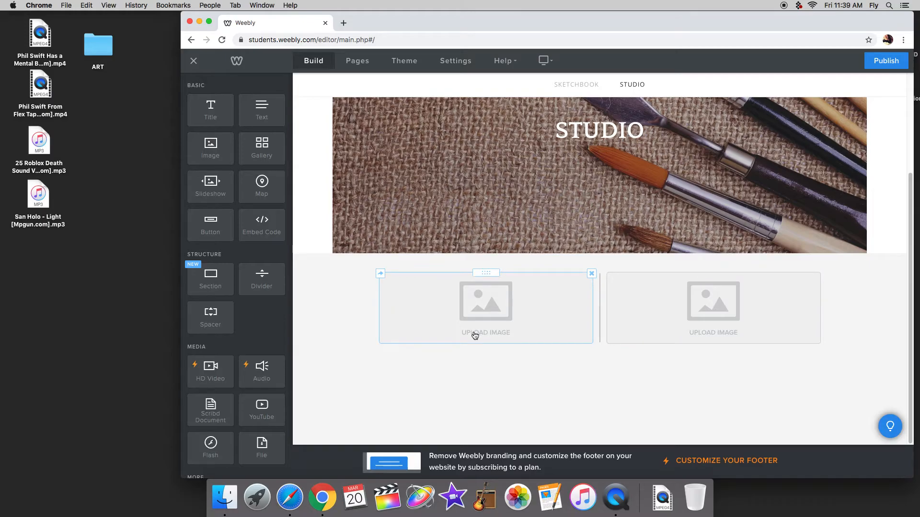
Upload the dog portrait, the 19366429 file in the ART folder, into the first image placeholder.
left_click(479, 307)
left_click(488, 286)
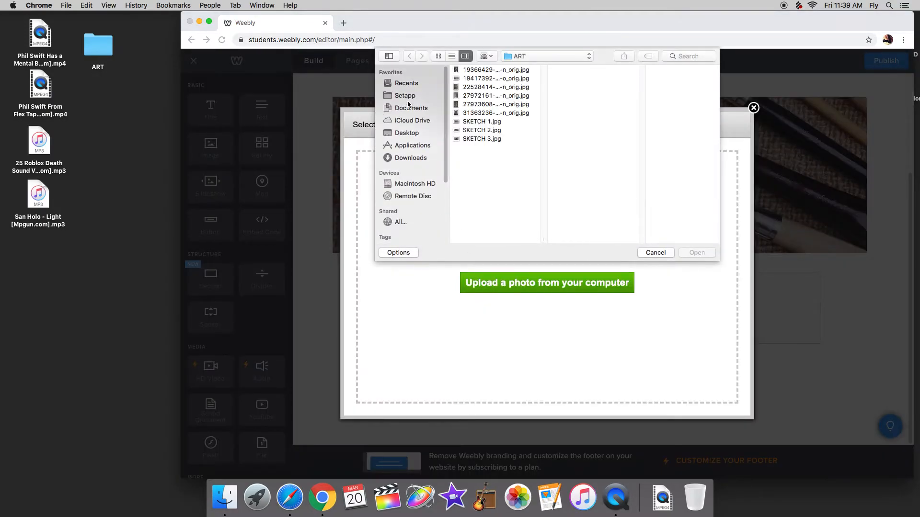
left_click(473, 71)
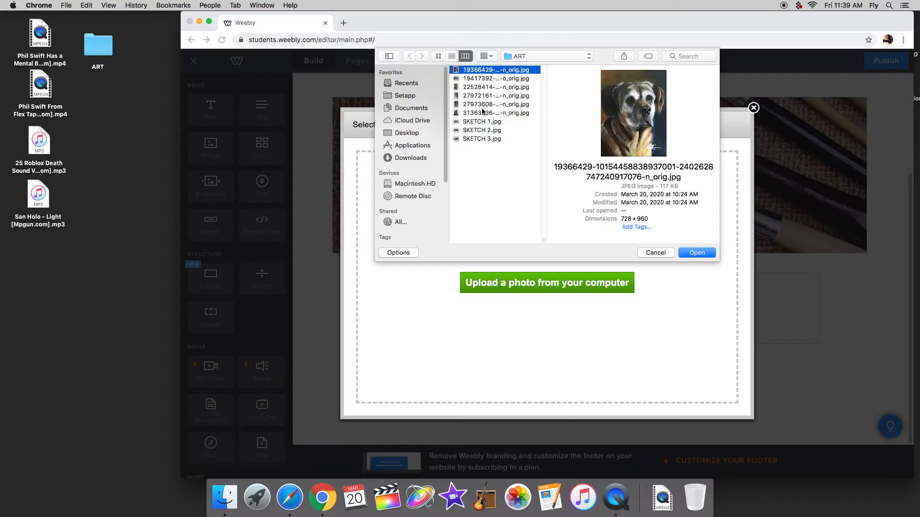
left_click(696, 253)
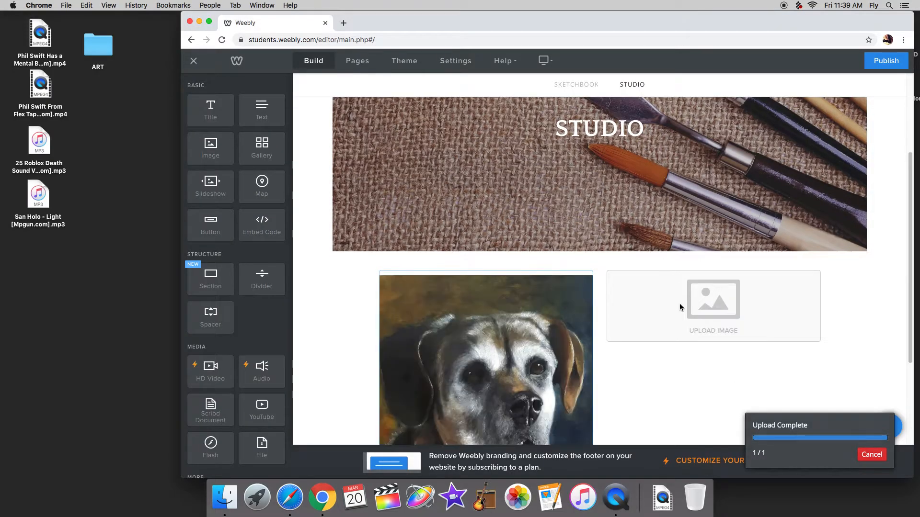
Upload the snow leopard painting, the 19417392 file in the ART folder, into the second image placeholder.
left_click(687, 307)
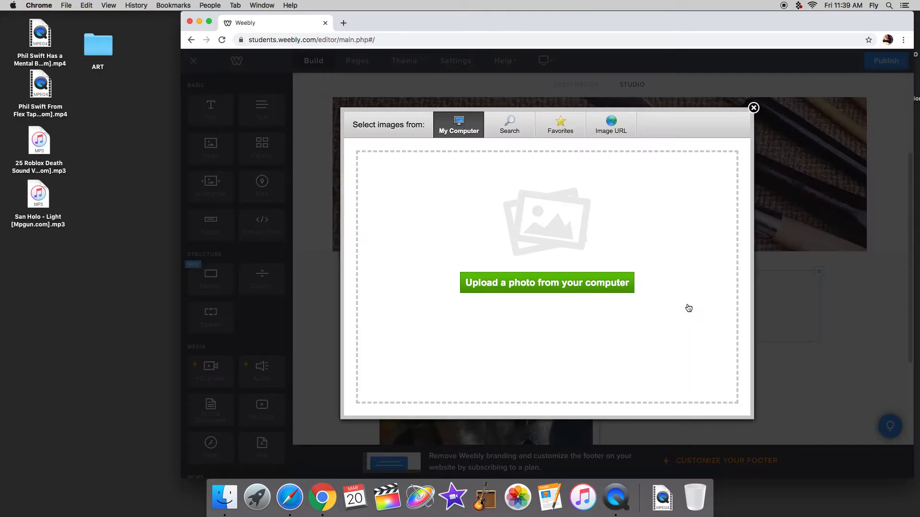
left_click(612, 290)
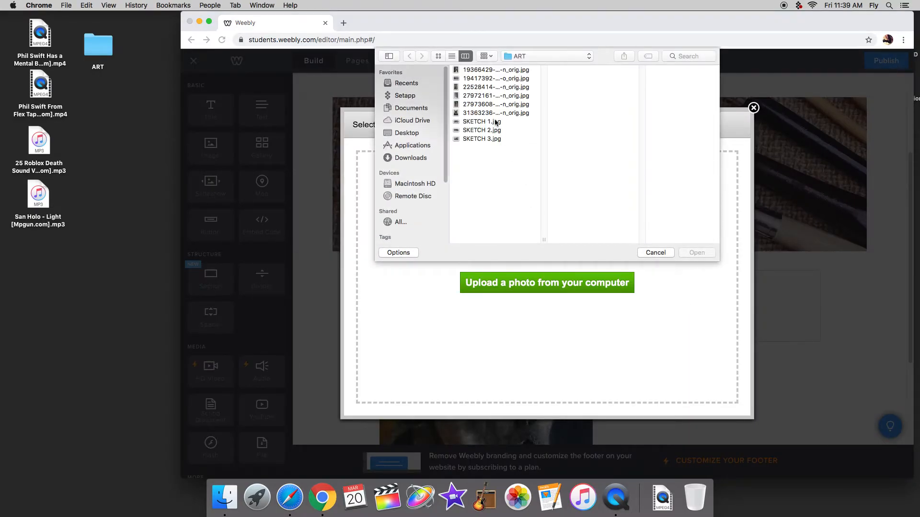
left_click(476, 79)
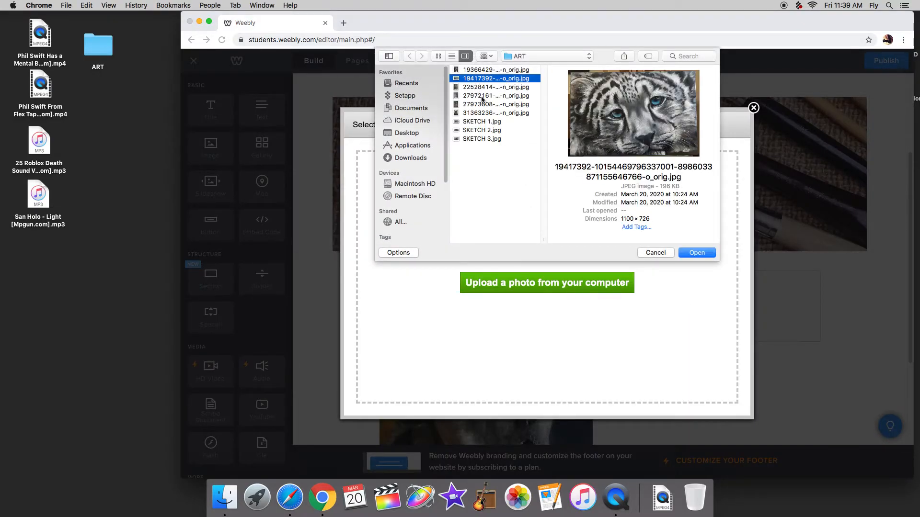
left_click(703, 256)
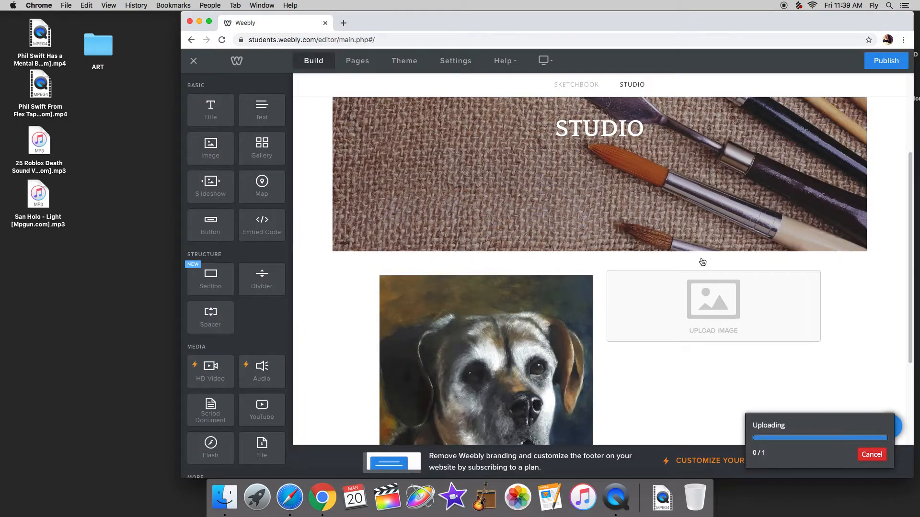
Add a third image element spanning the full width beneath the two paintings.
scroll(694, 254, "down", 3)
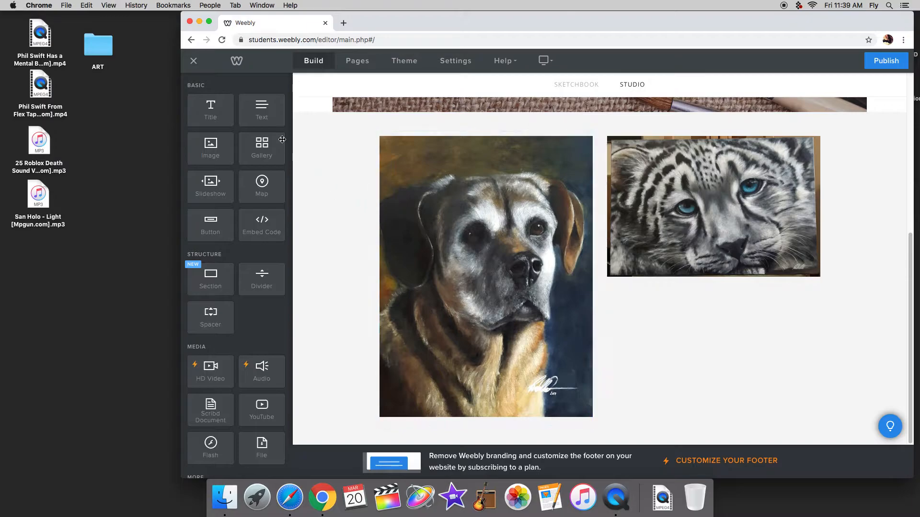
left_click_drag(209, 147, 746, 412)
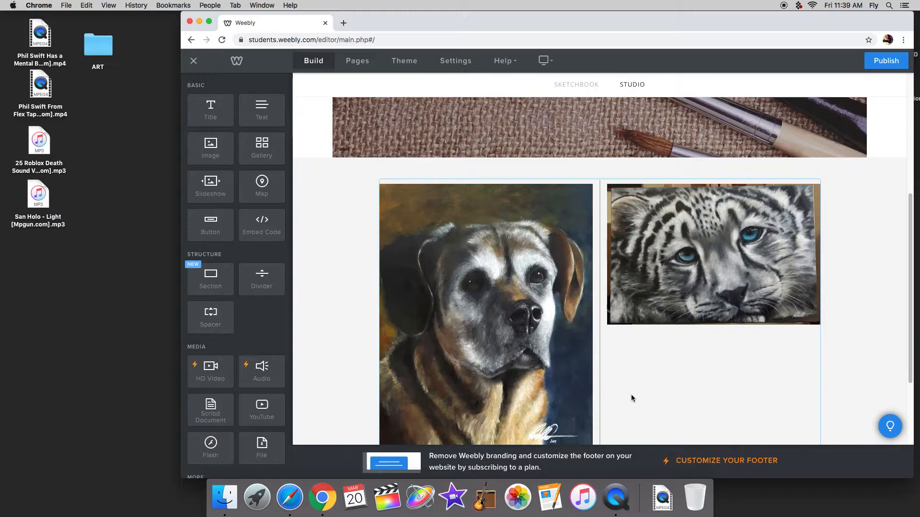
scroll(623, 317, "down", 3)
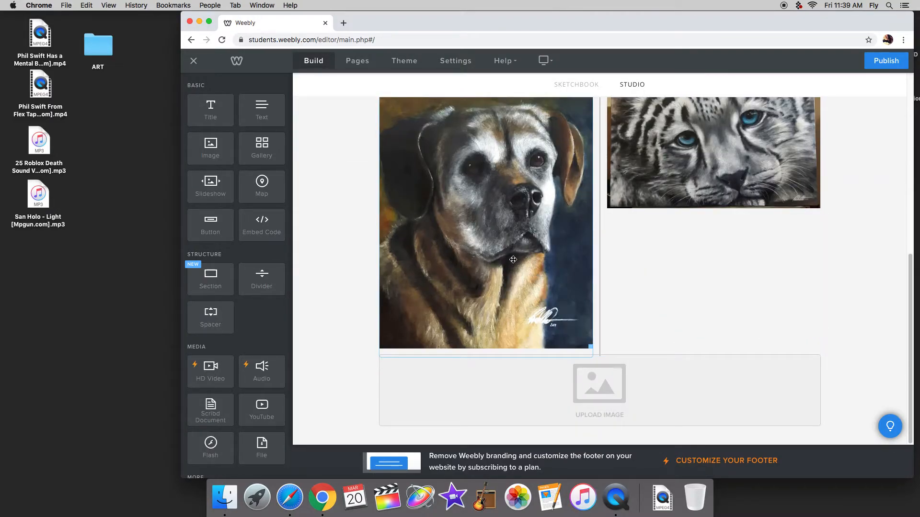
Caption the dog portrait with three lines reading Duke, Acrylic on Canvas and 18x24".
left_click(490, 245)
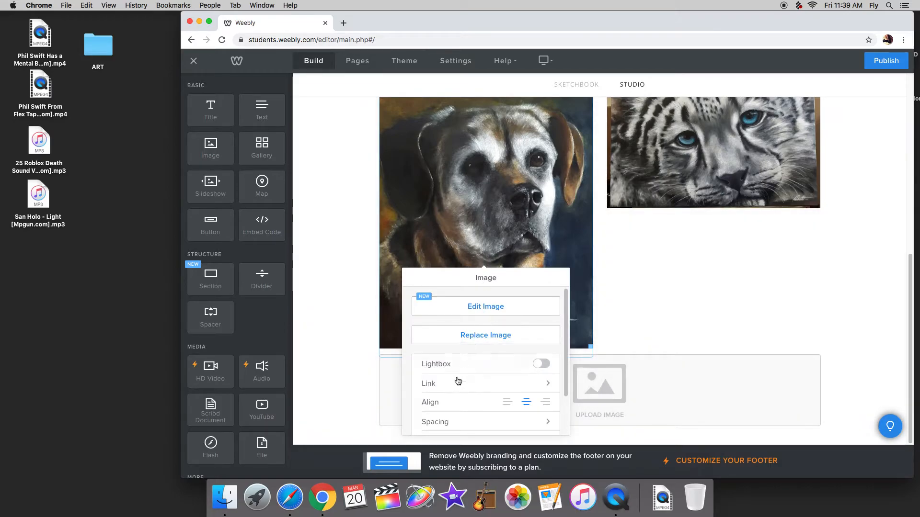
scroll(454, 390, "down", 1)
scroll(453, 388, "down", 1)
left_click(453, 397)
left_click(425, 311)
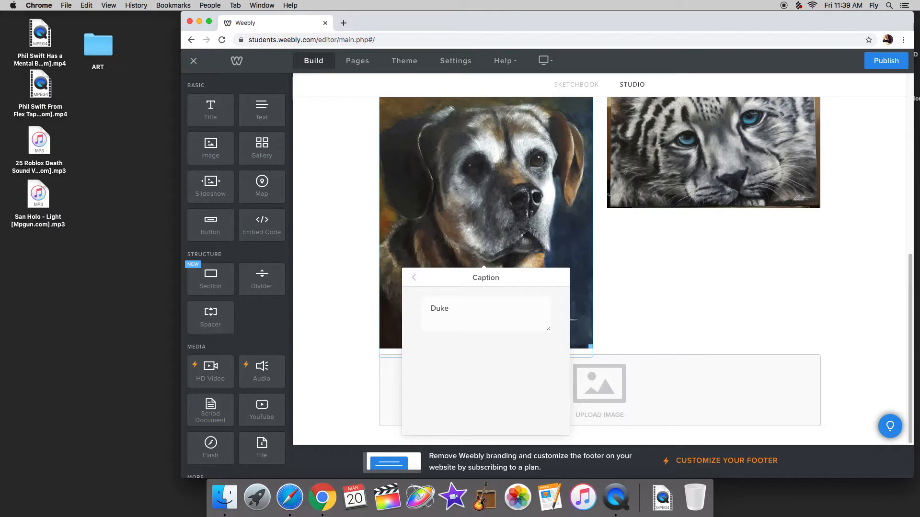
type("Acrylic on Canvas")
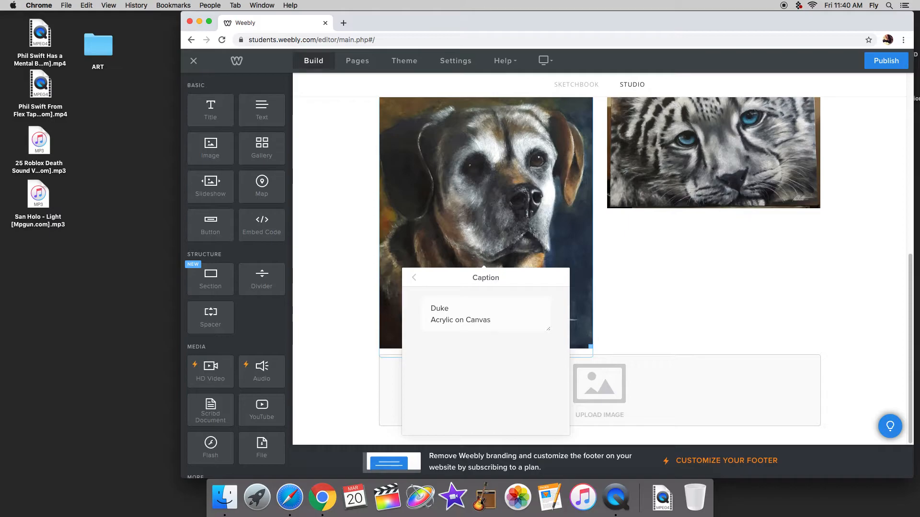
key("Return")
type("18x24")
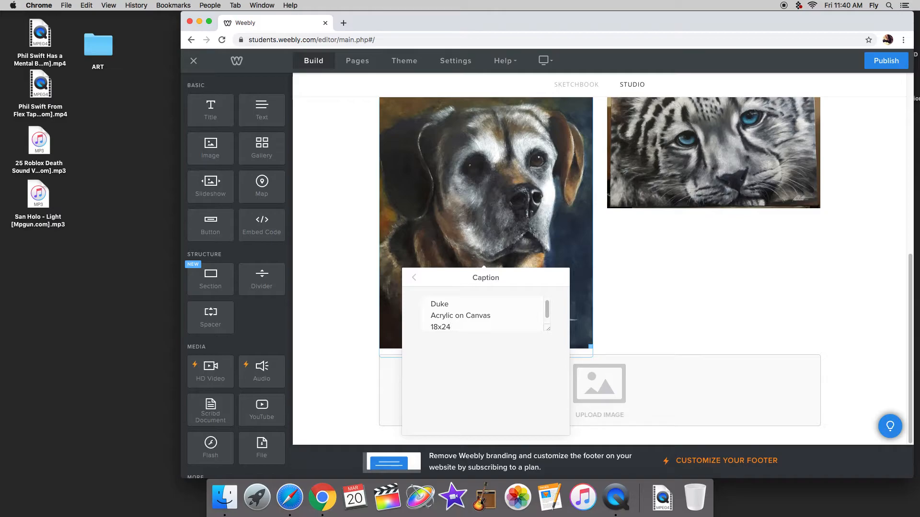
type("\"")
left_click(414, 277)
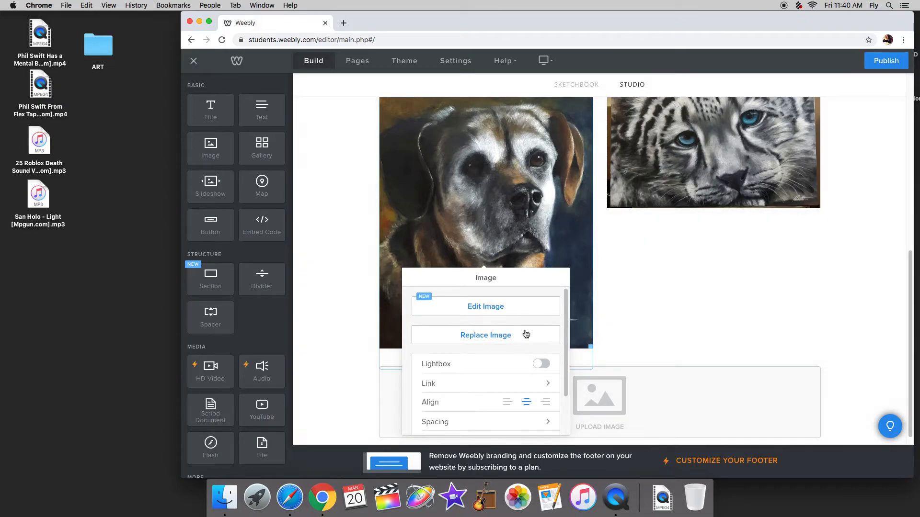
left_click(666, 316)
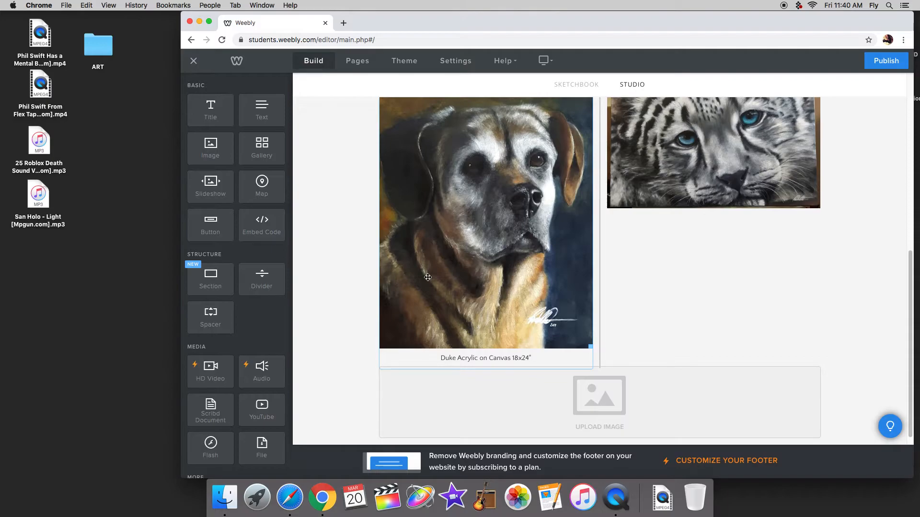
Add a text element below the dog portrait's caption and enter Picasso as its text.
scroll(489, 320, "down", 1)
left_click(523, 346)
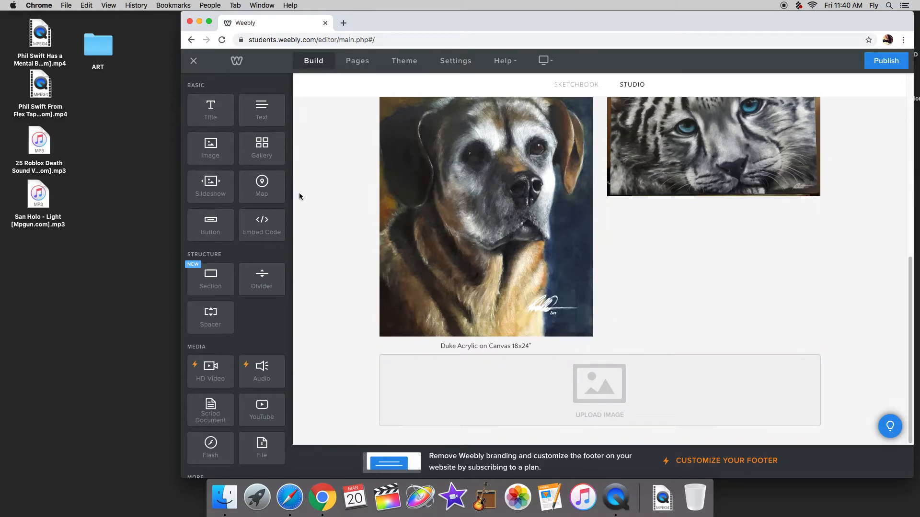
left_click_drag(255, 117, 340, 291)
left_click_drag(380, 374, 426, 366)
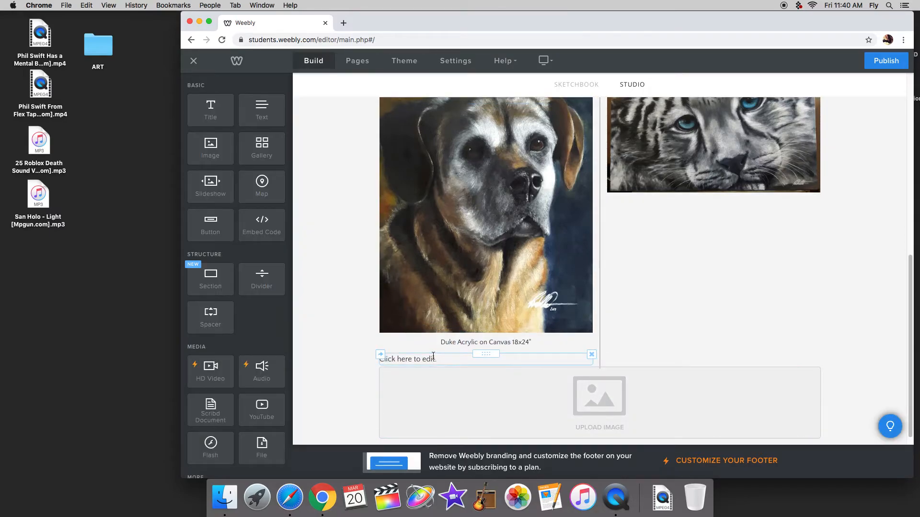
left_click(433, 359)
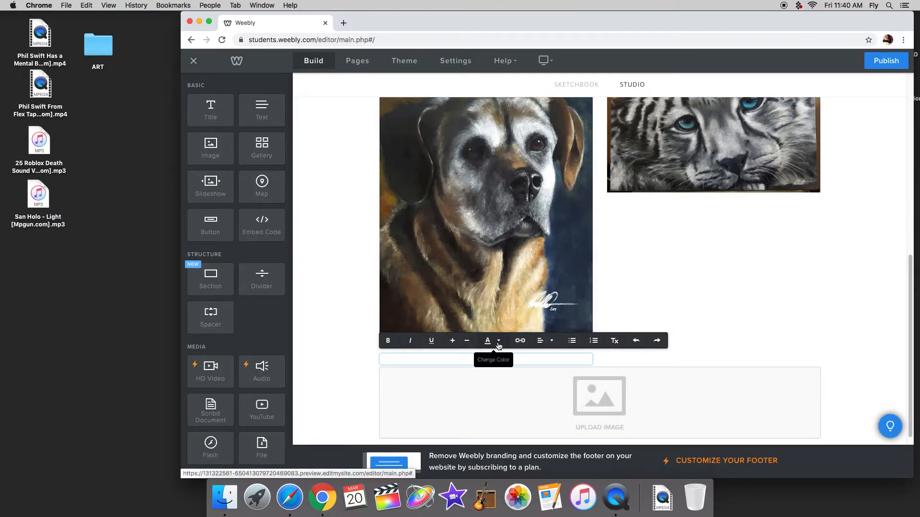
left_click(494, 344)
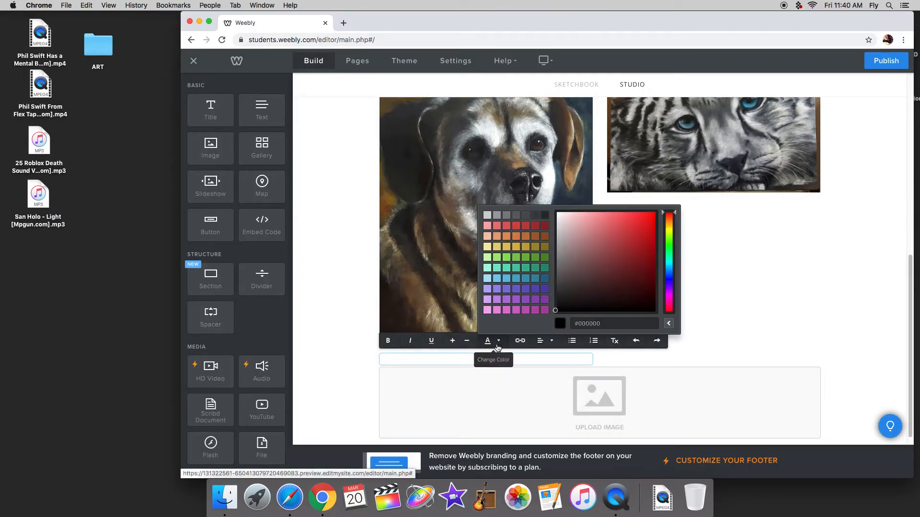
left_click(524, 346)
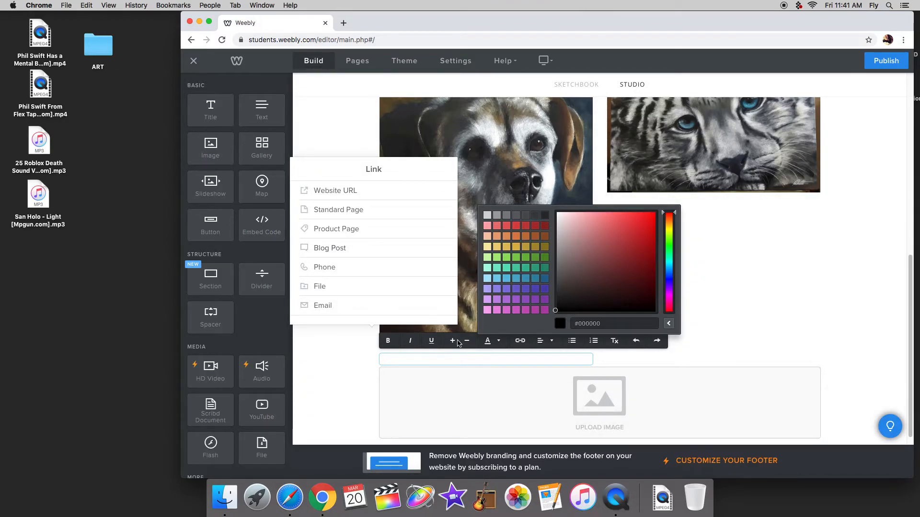
left_click(453, 359)
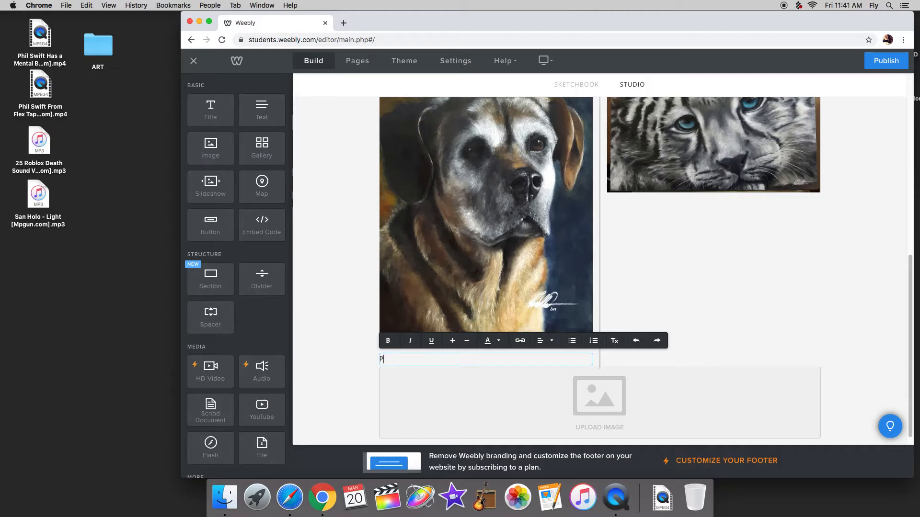
type("Picasso")
Open the website URL link settings for the word Picasso.
left_click_drag(409, 359, 377, 358)
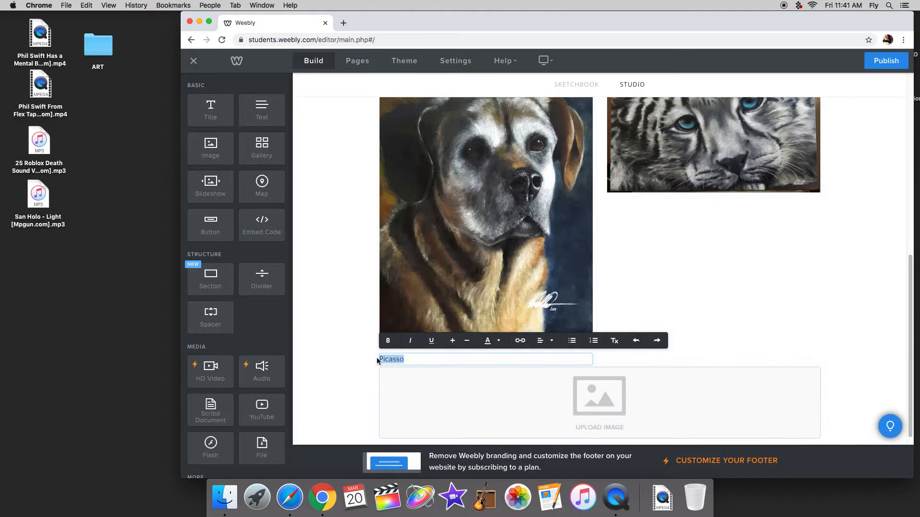
left_click(522, 341)
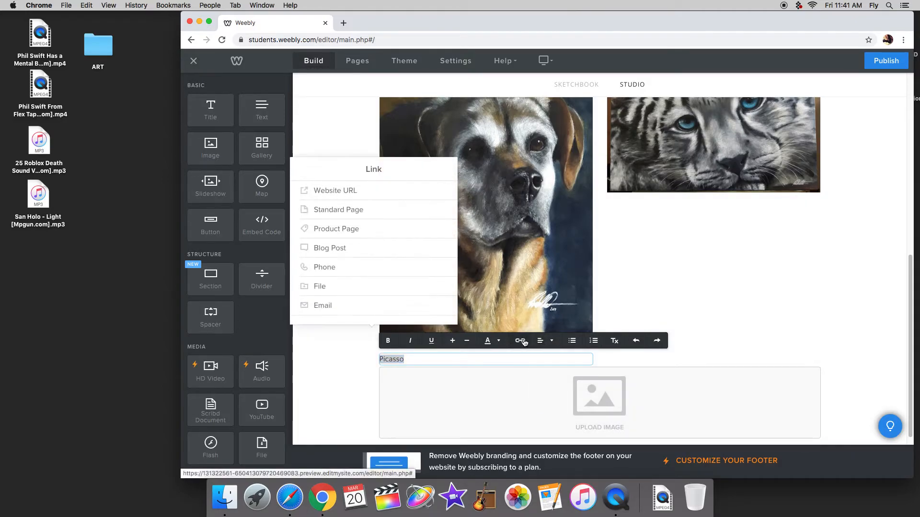
left_click(348, 192)
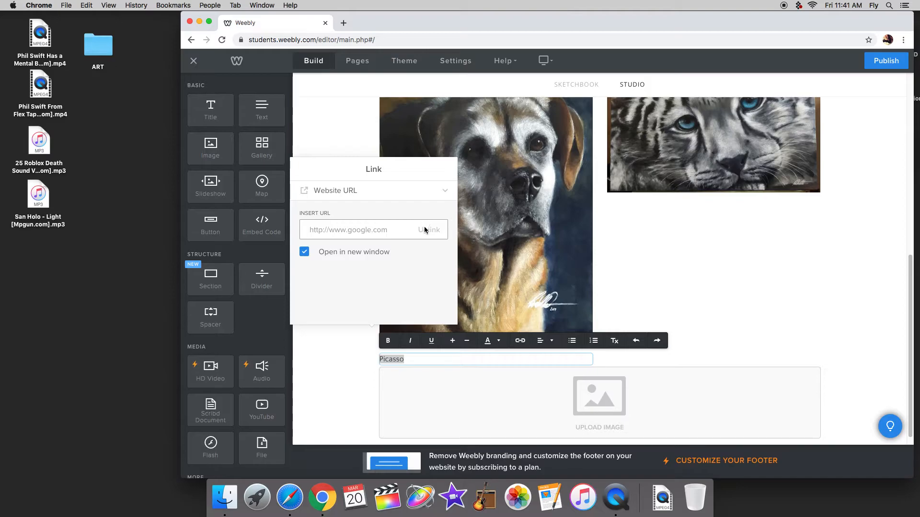
left_click(363, 354)
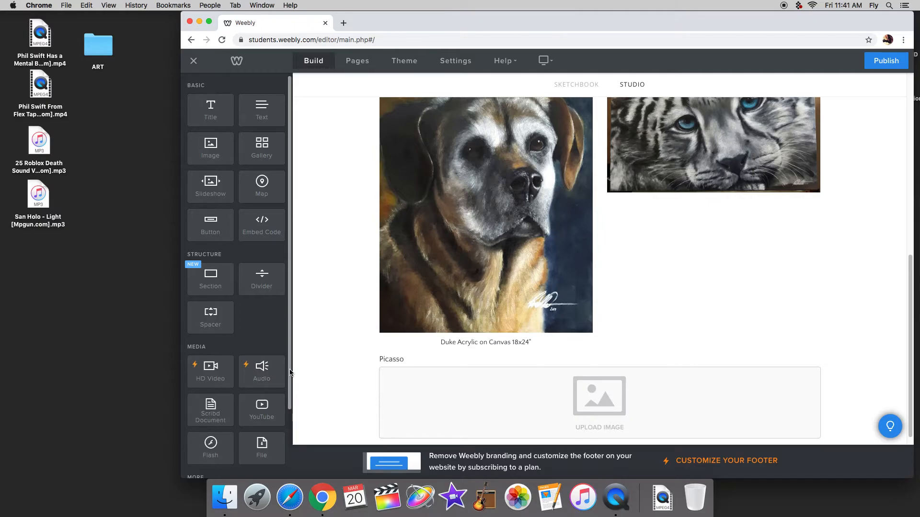
Add a YouTube video element beneath the empty image placeholder and delete it again.
left_click_drag(264, 408, 464, 433)
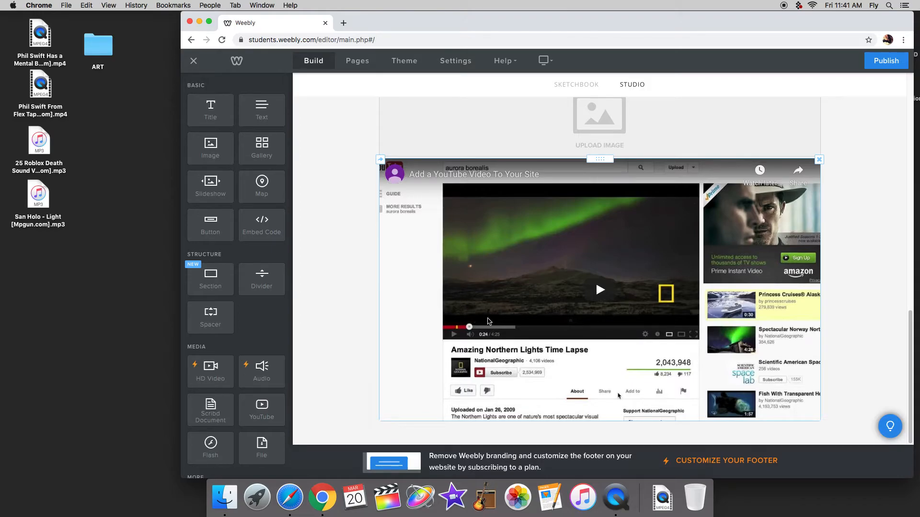
left_click(818, 160)
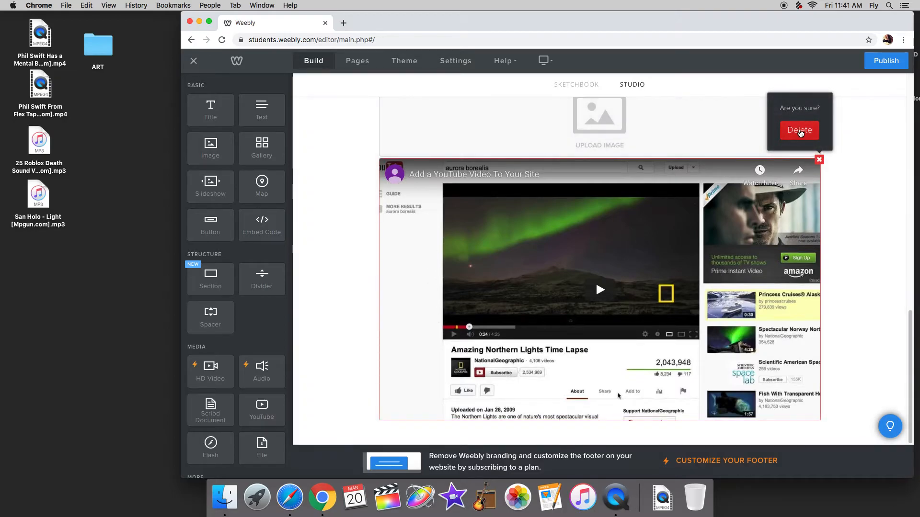
left_click(799, 131)
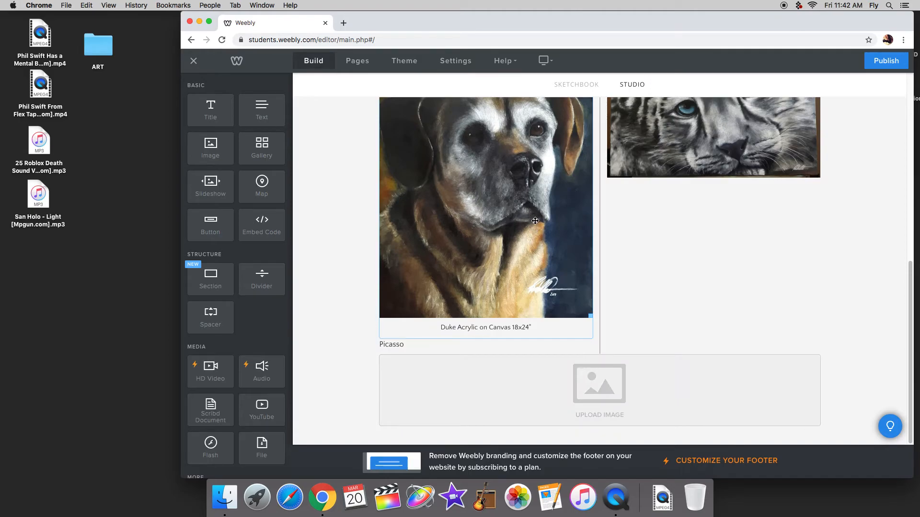
Add a standard page named MY PORTFOLIO and move it ahead of the SKETCHBOOK page in the page order.
left_click(352, 68)
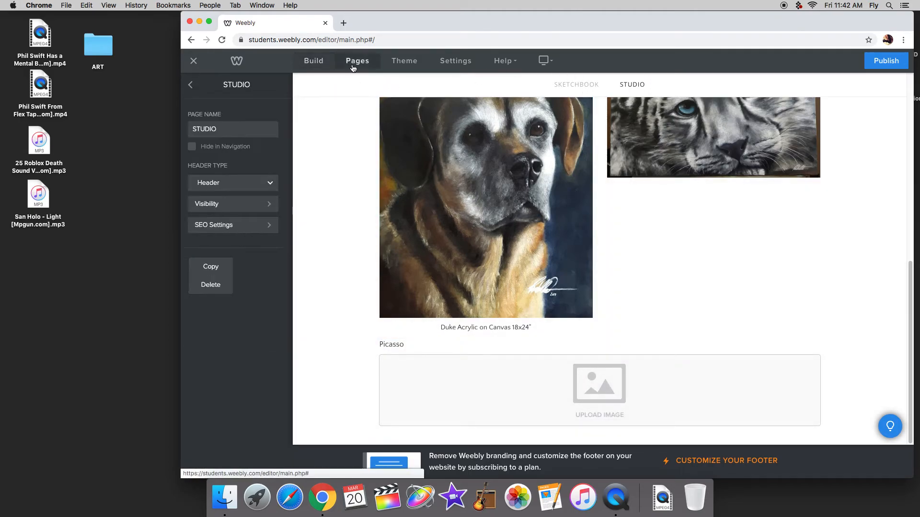
left_click(191, 85)
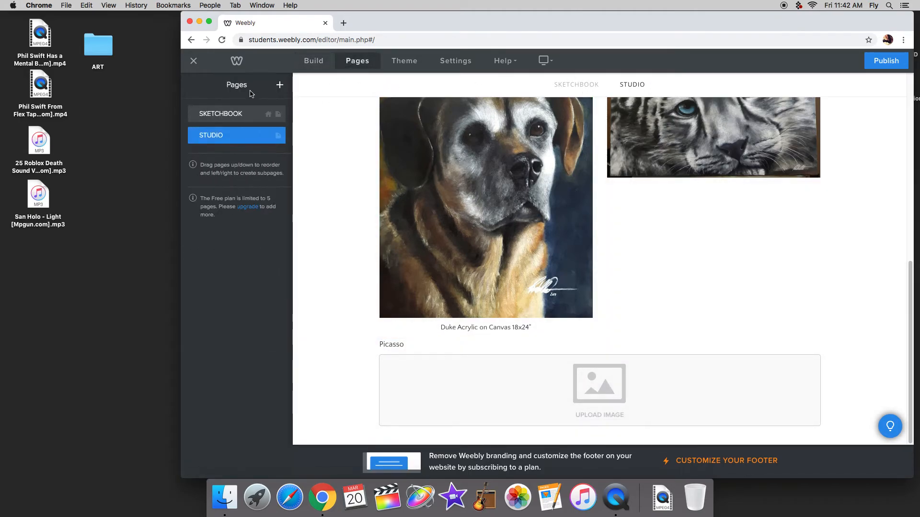
left_click(280, 86)
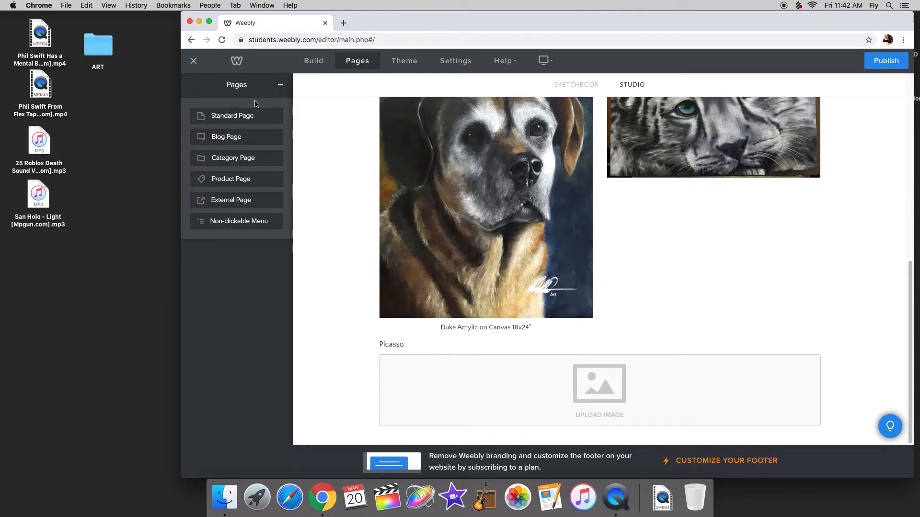
left_click(243, 118)
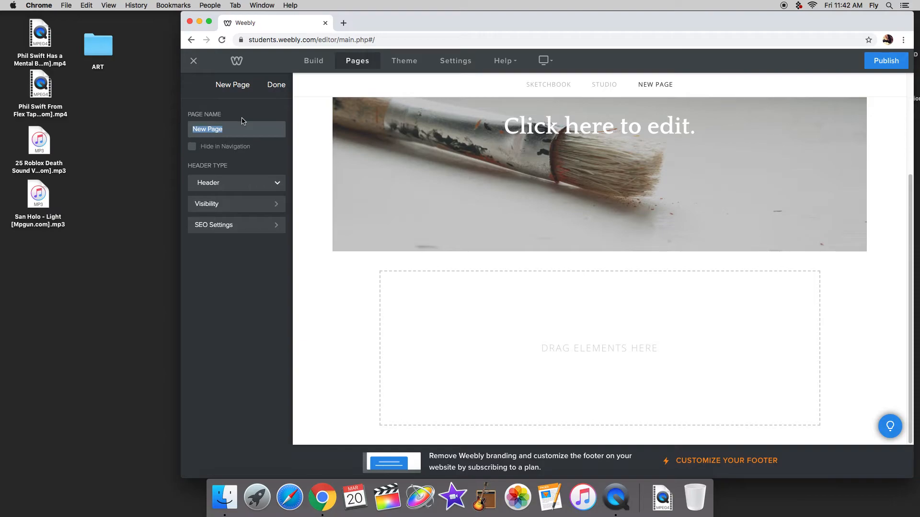
type("MY PORTFOLIO")
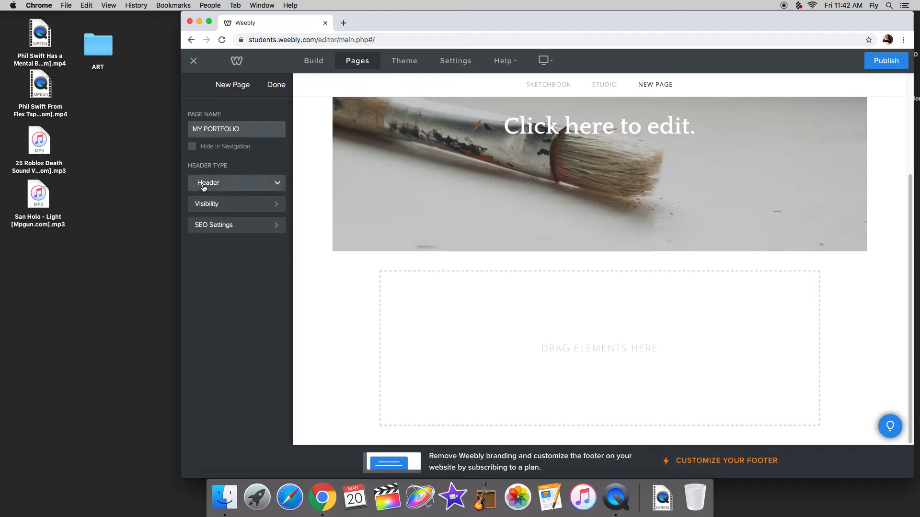
left_click(275, 85)
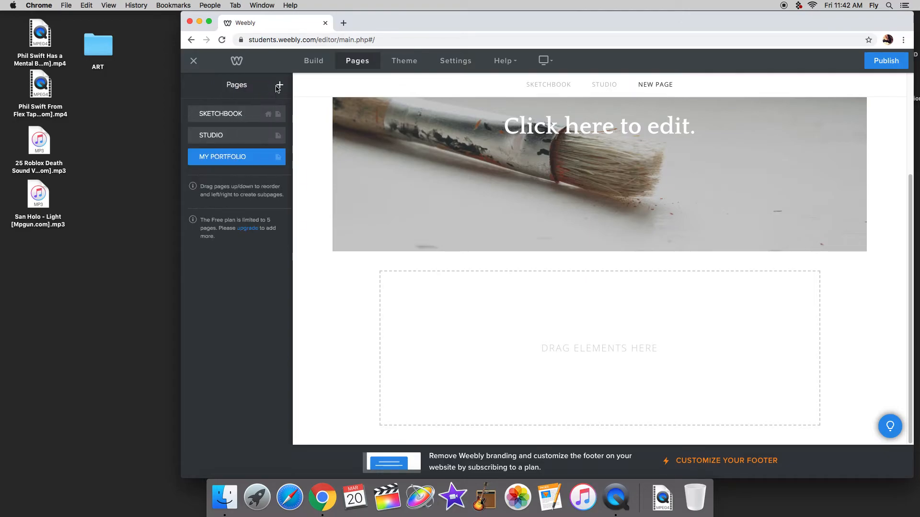
left_click_drag(223, 162, 223, 114)
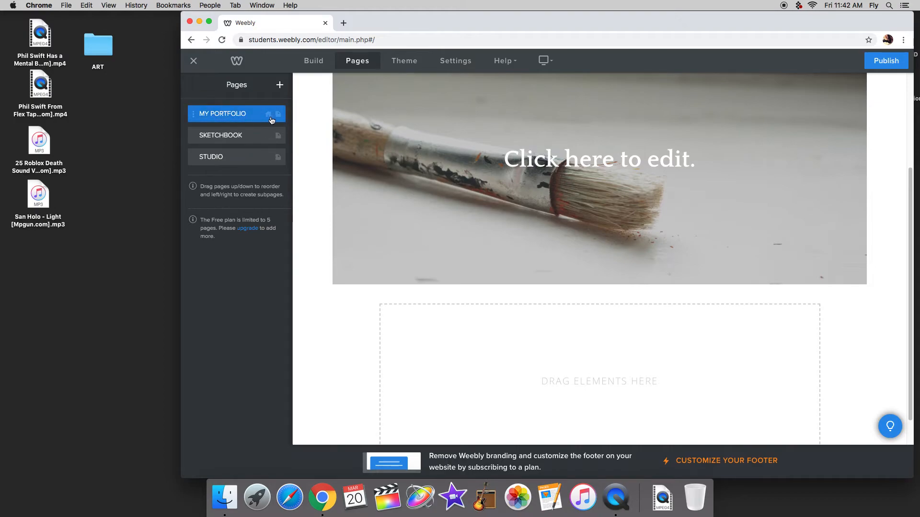
Replace the placeholder title over the new page's paintbrush header image with My Portfolio.
left_click(599, 160)
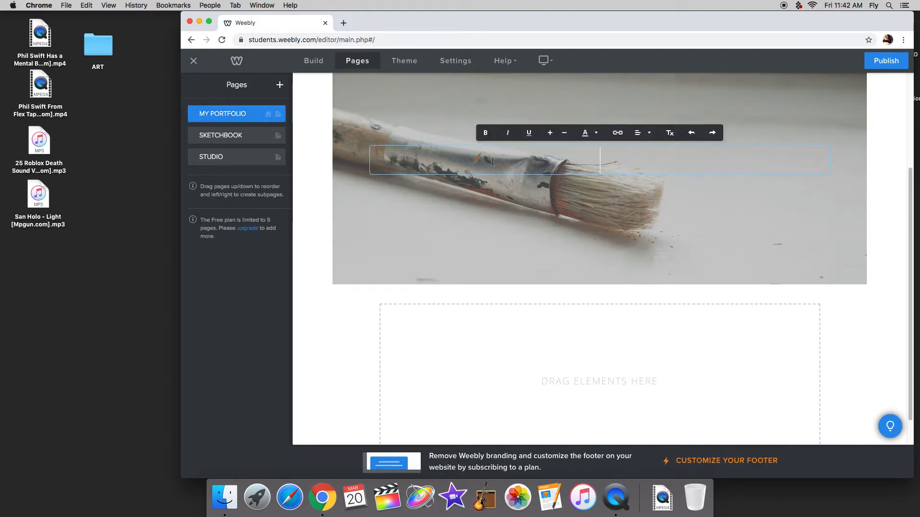
type("M")
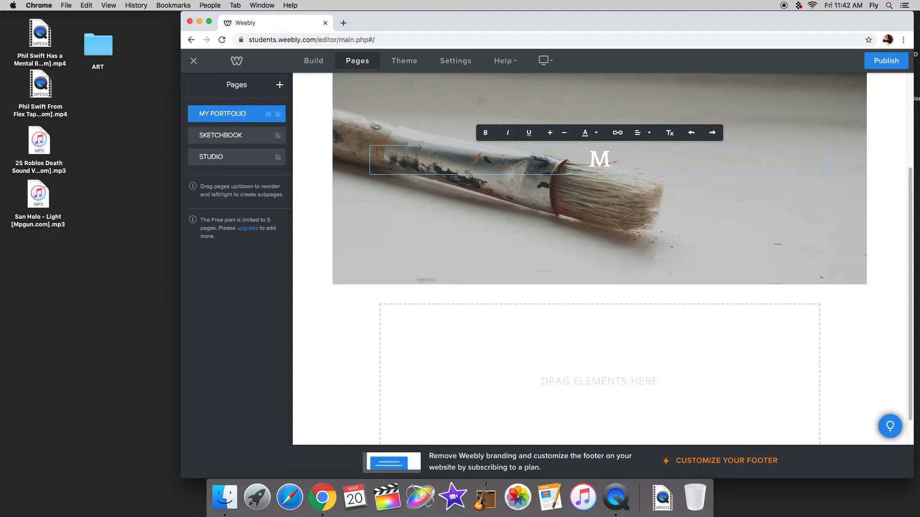
type("Po")
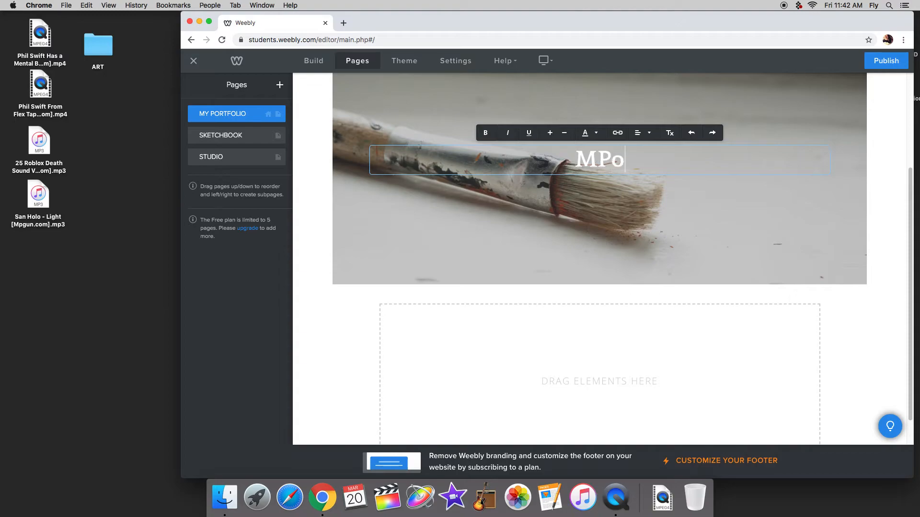
type("rtfolio")
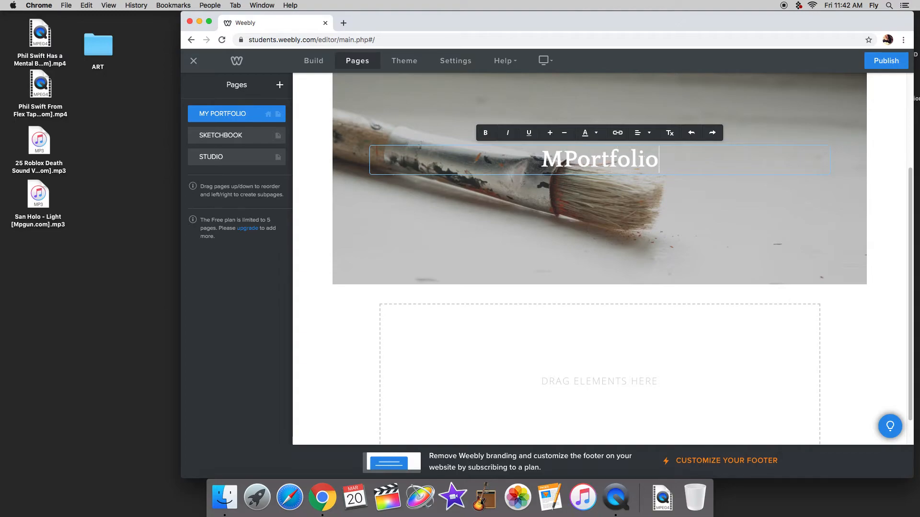
key("Left")
key("Left")
key("Left")
type("y")
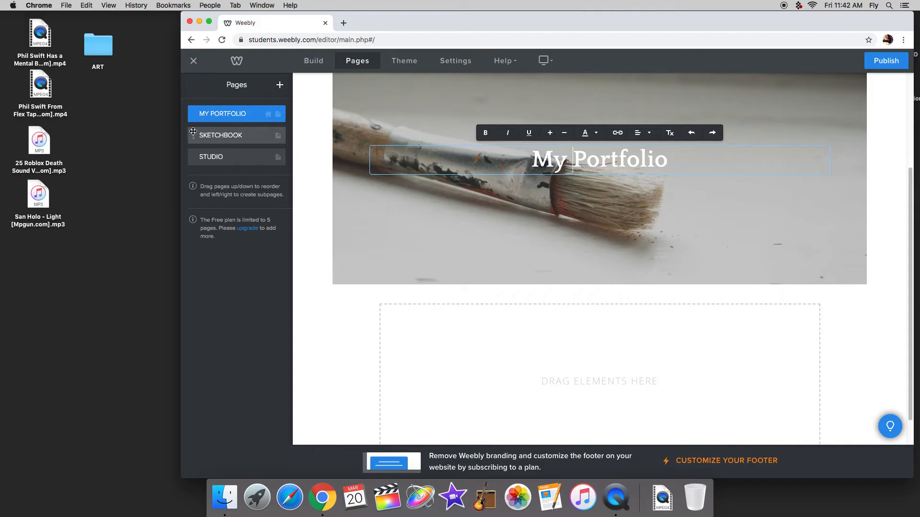
left_click(323, 316)
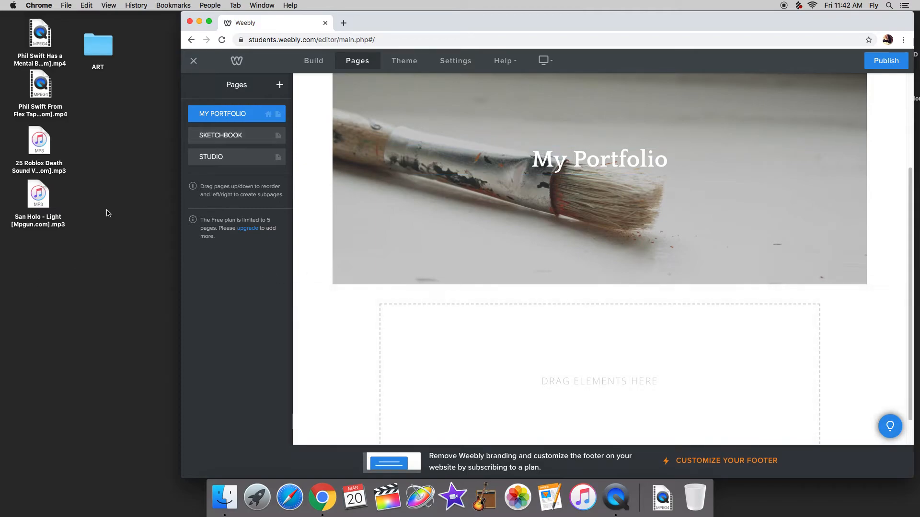
Add two button elements side by side in the empty content area below the My Portfolio header.
left_click(312, 61)
left_click_drag(195, 241, 603, 307)
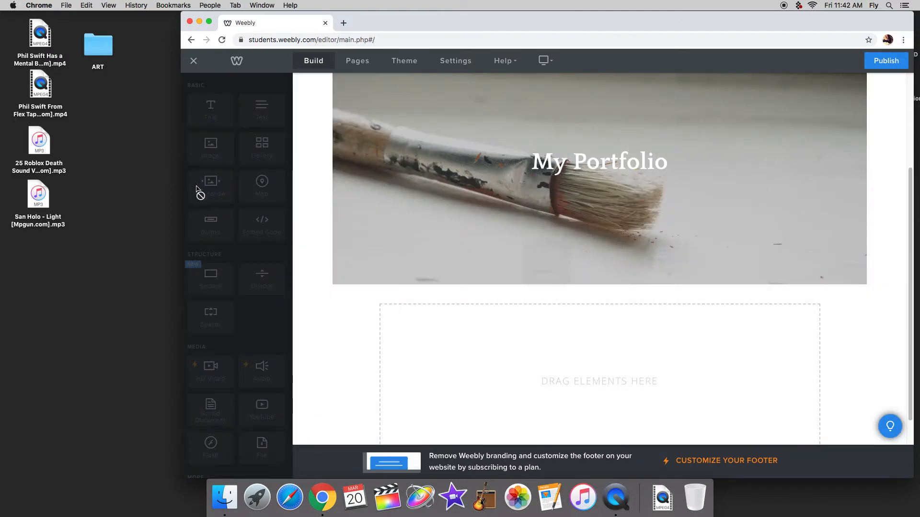
left_click_drag(201, 225, 776, 314)
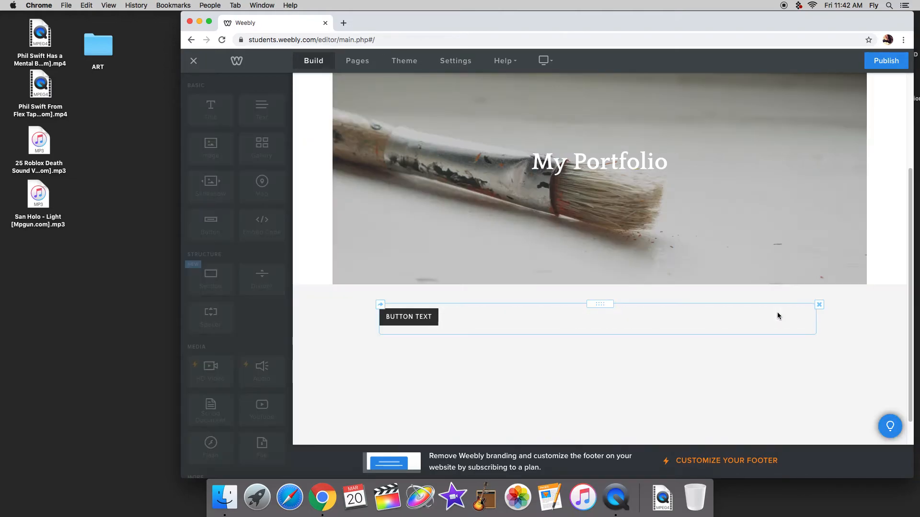
Center the first of the two buttons in its column and give it the large dark button style.
left_click(395, 317)
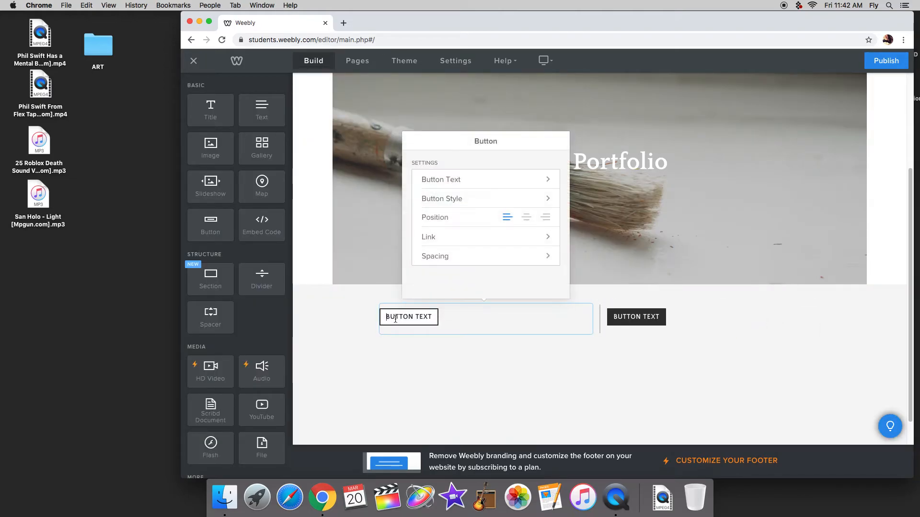
left_click(526, 217)
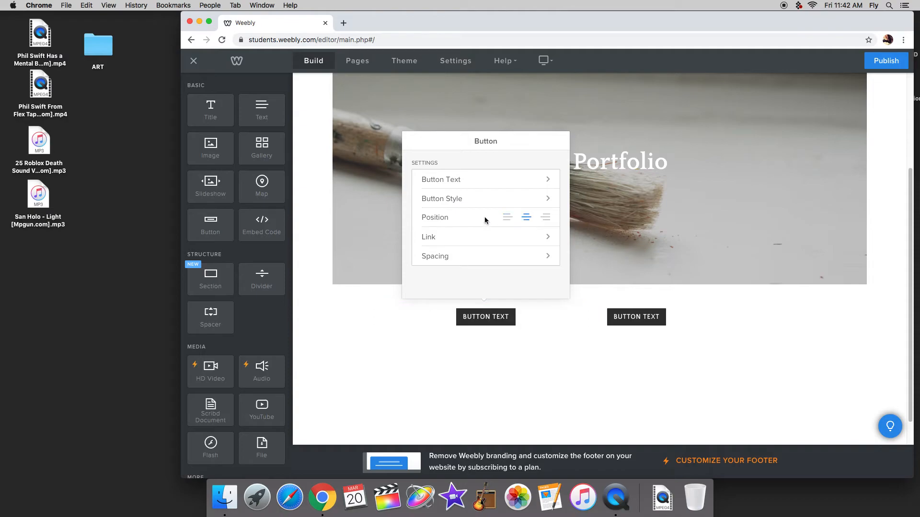
left_click(476, 197)
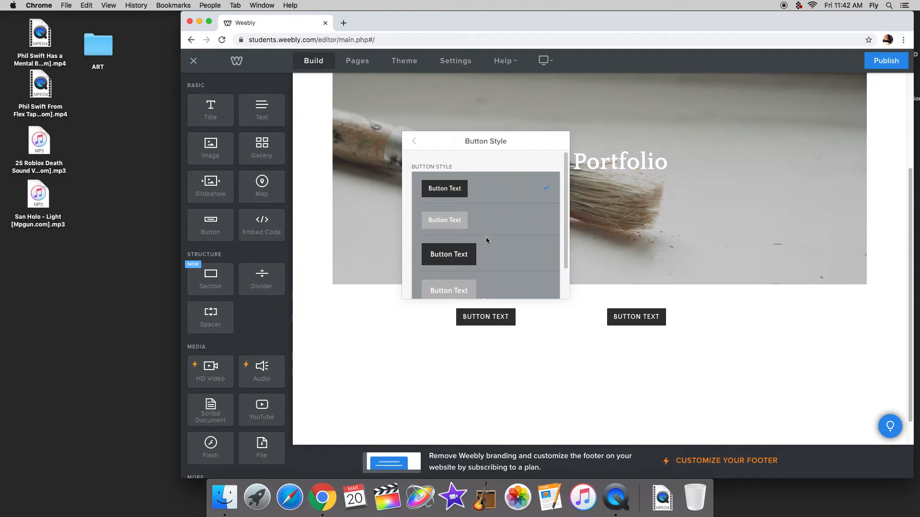
left_click(452, 257)
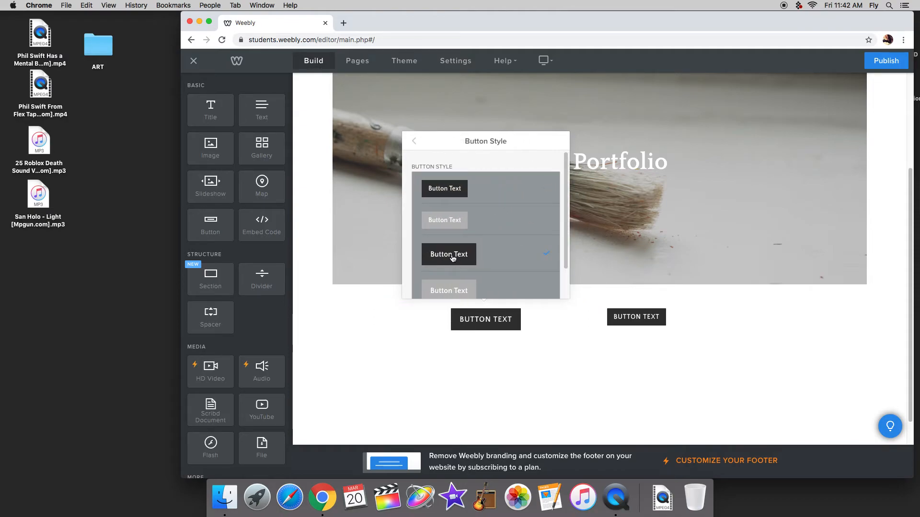
left_click(414, 141)
Set the text of the large dark button to SKETCHBOOK.
left_click(457, 181)
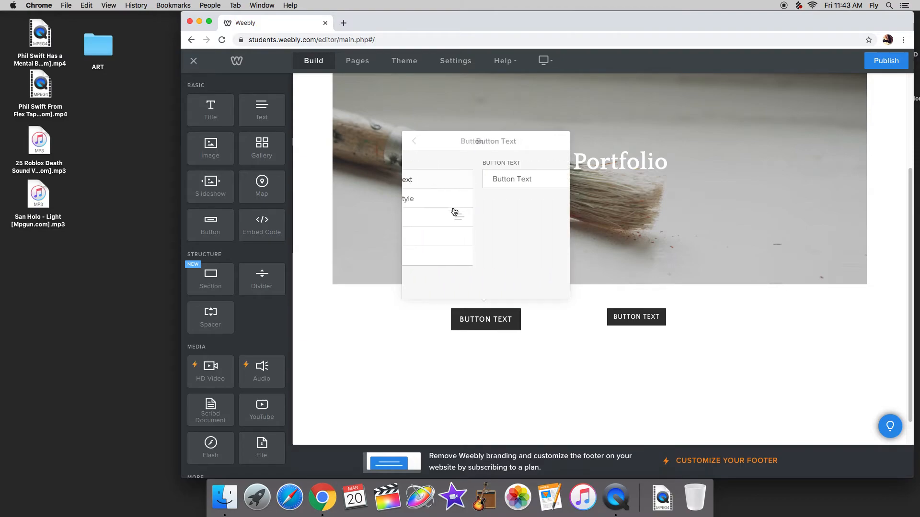
left_click_drag(463, 179, 411, 176)
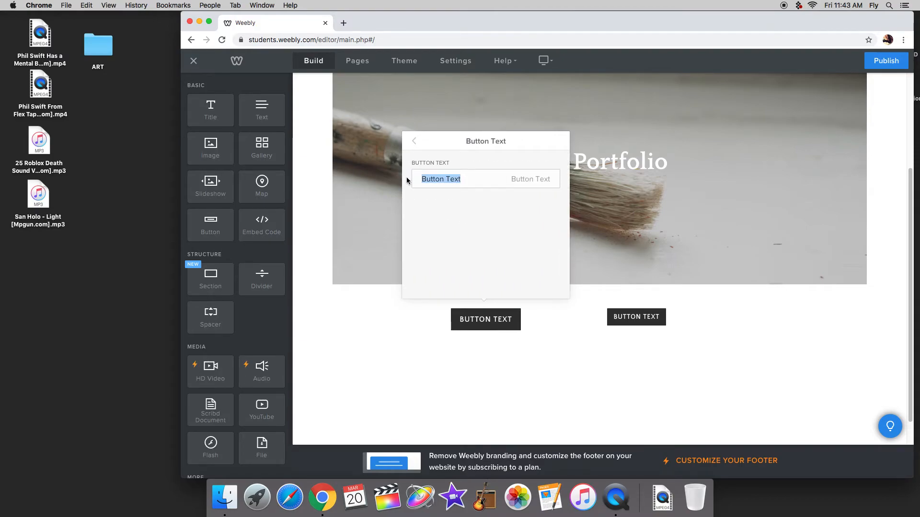
type("SKETCHBOOK")
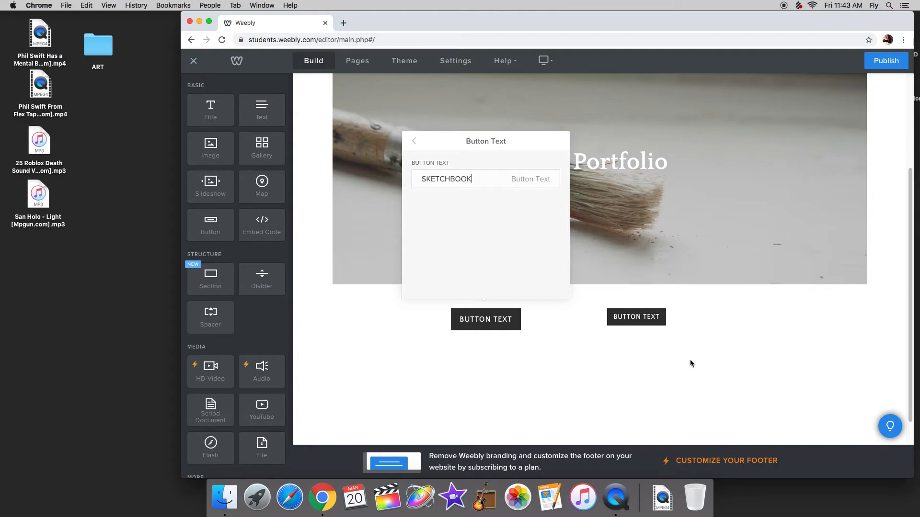
left_click(649, 321)
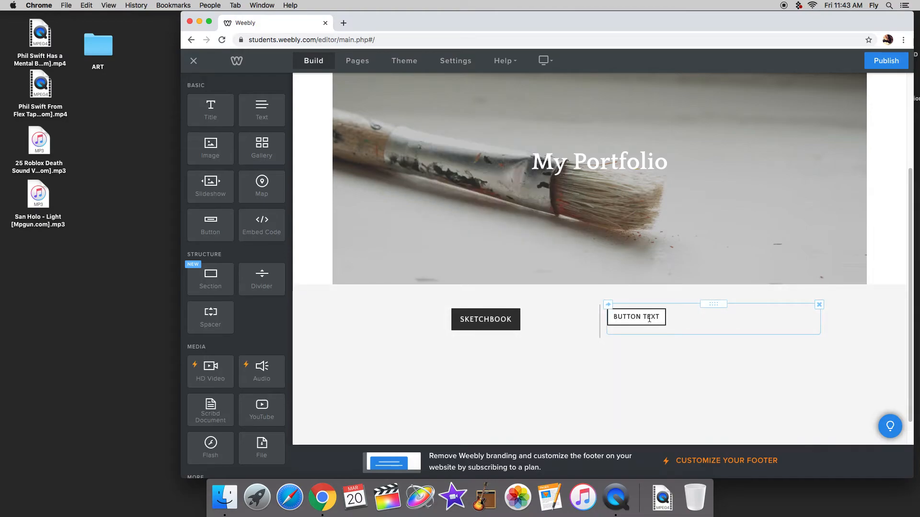
left_click(667, 321)
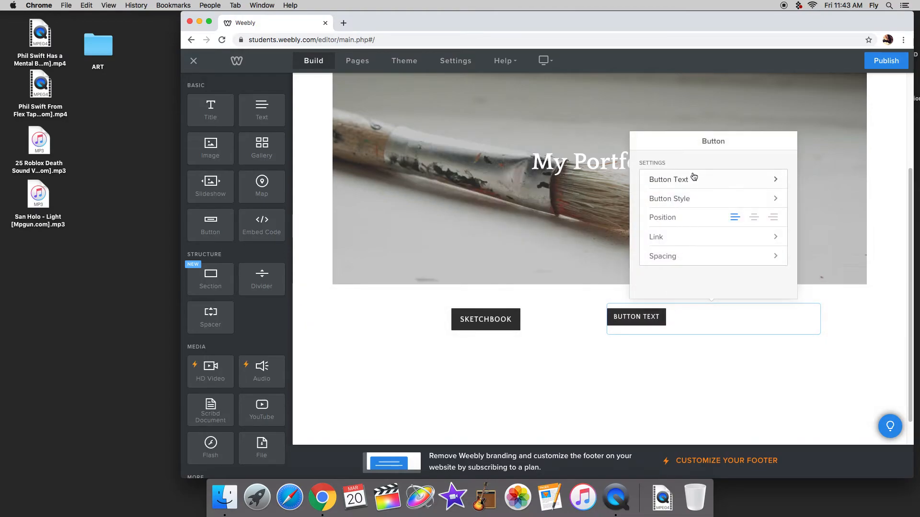
left_click(694, 182)
left_click_drag(692, 178, 617, 179)
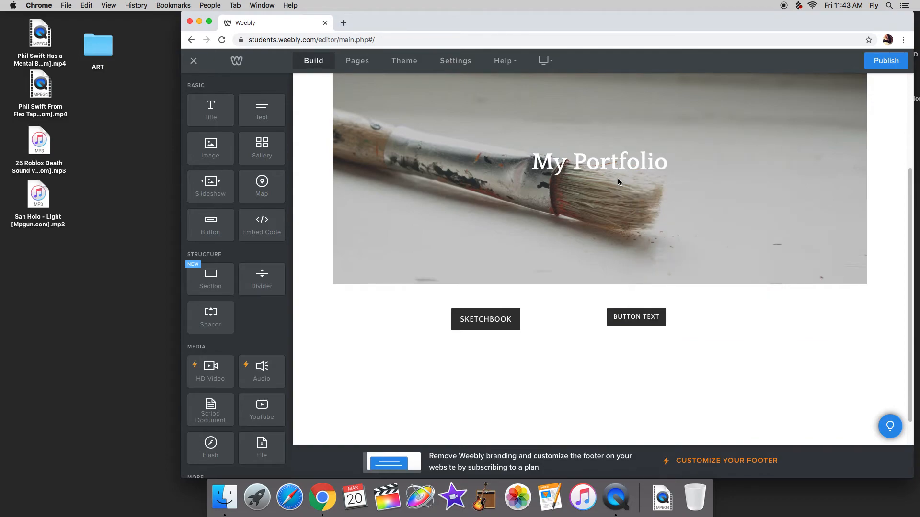
left_click(634, 317)
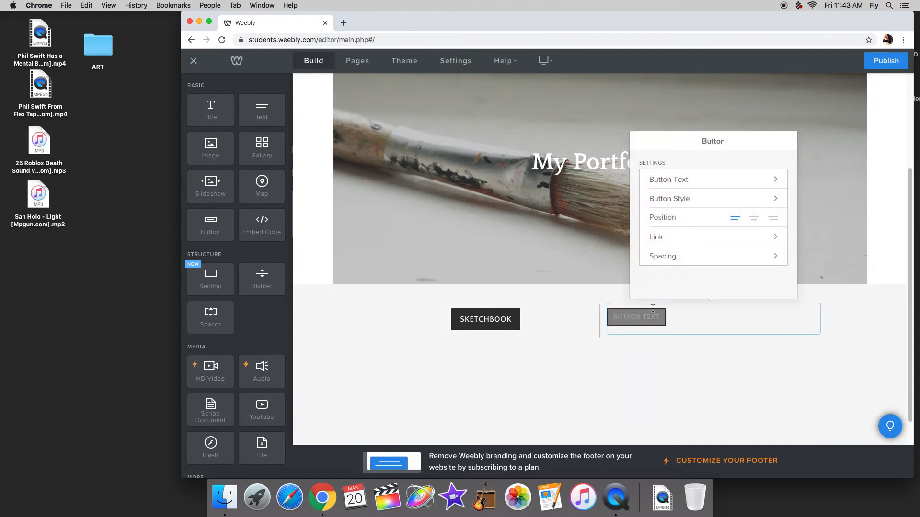
left_click(698, 179)
left_click_drag(698, 178, 629, 168)
left_click(629, 168)
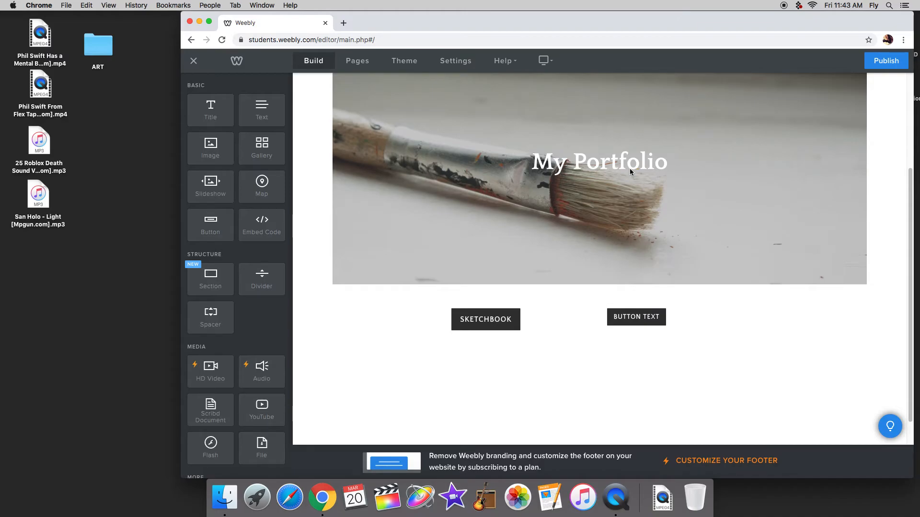
left_click(691, 288)
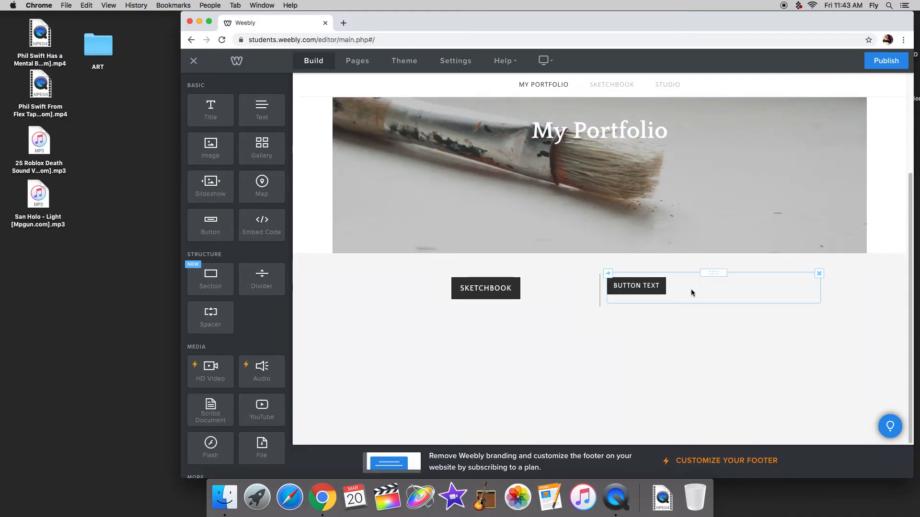
left_click(707, 149)
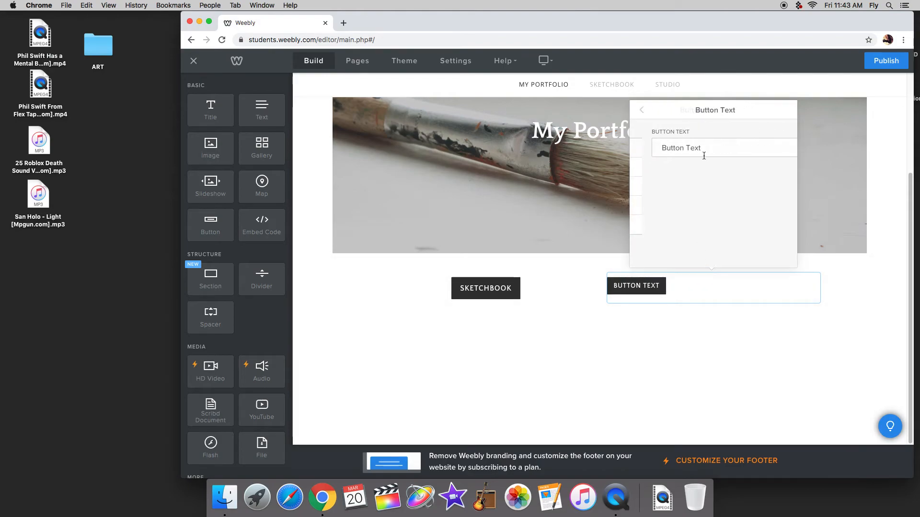
left_click_drag(693, 149, 625, 142)
left_click(625, 143)
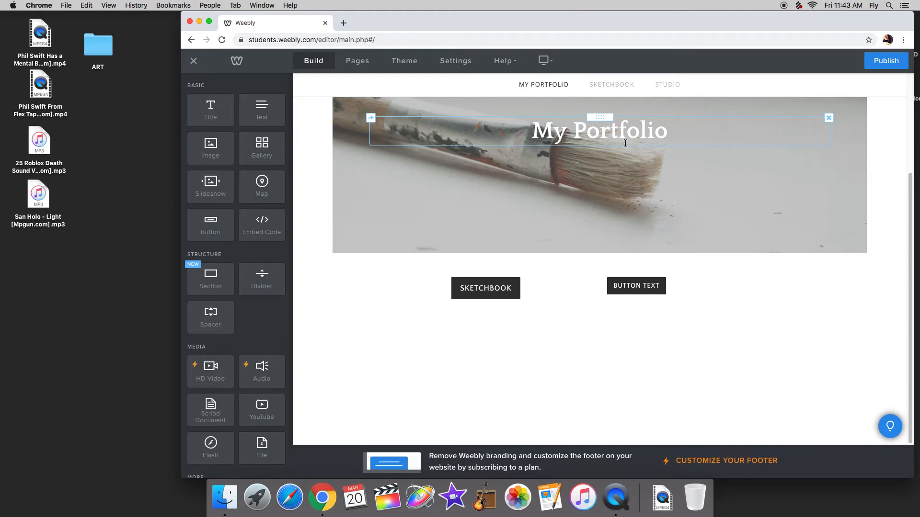
Center the second button in its column and give it the large dark button style.
left_click(689, 290)
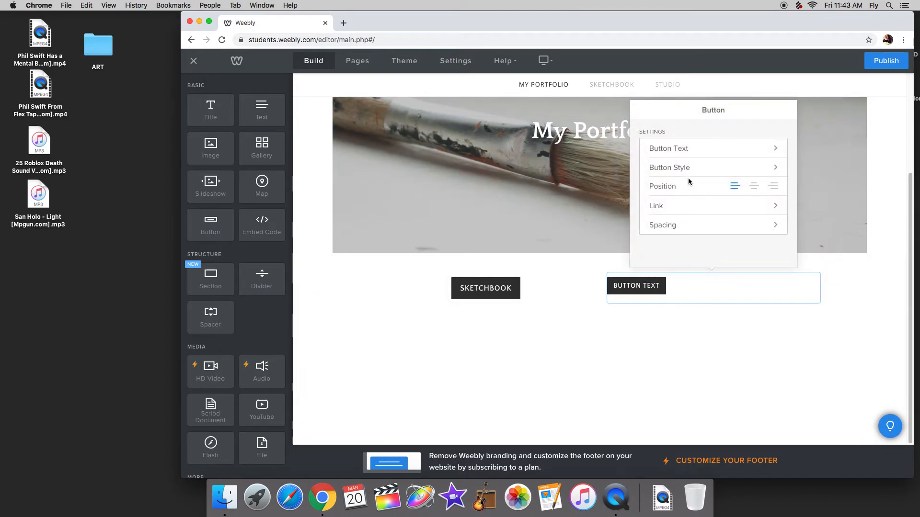
left_click(754, 186)
left_click(719, 167)
left_click(722, 215)
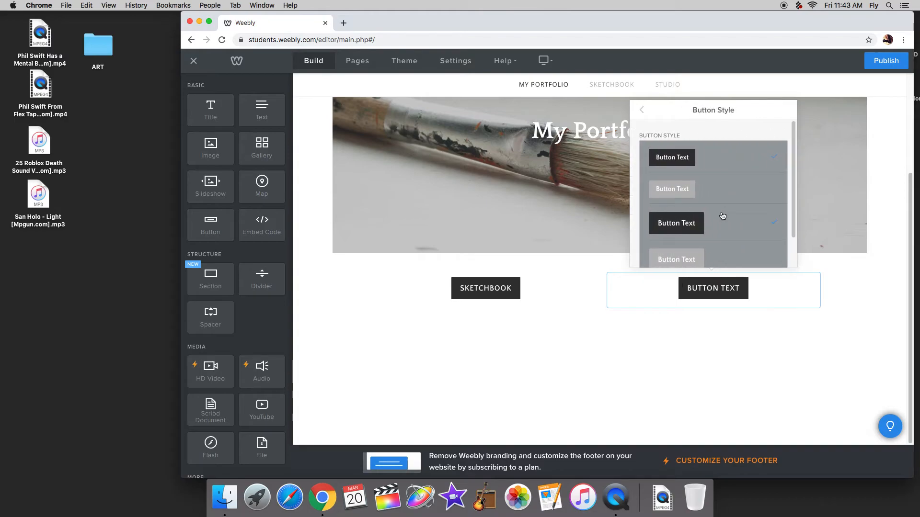
left_click(640, 115)
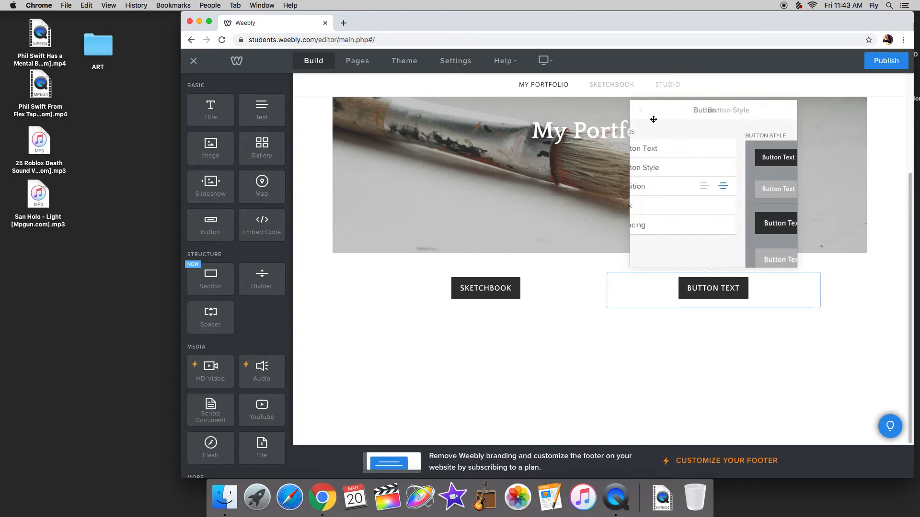
Set the text of the second button to STUDIO.
left_click(698, 149)
left_click_drag(708, 150, 648, 139)
type("S")
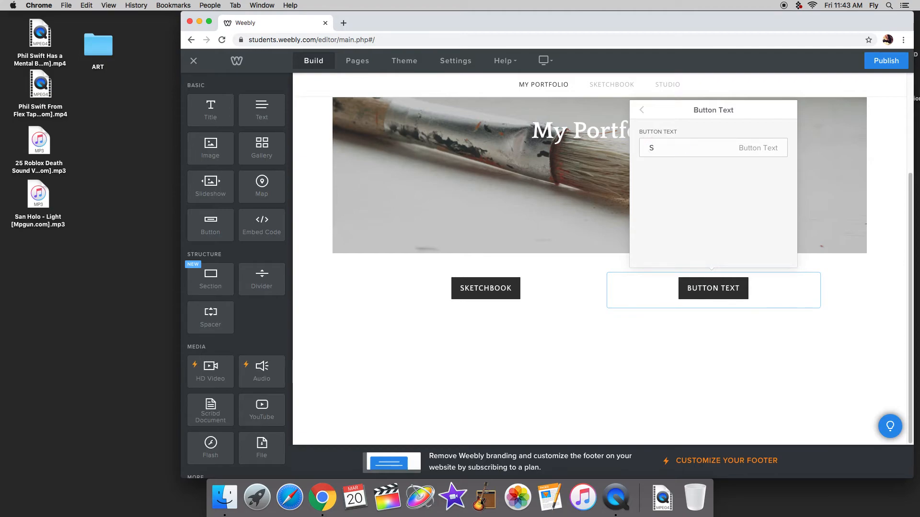
type("TUD")
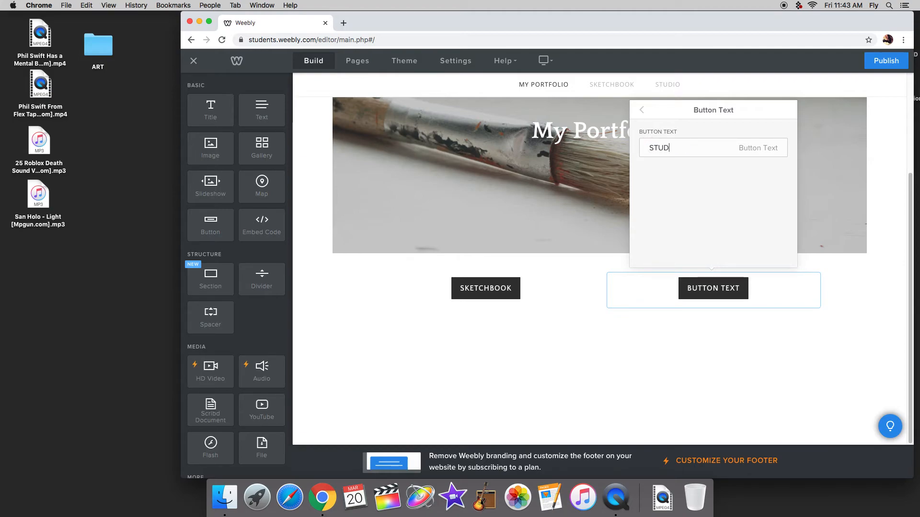
type("IO")
left_click(642, 113)
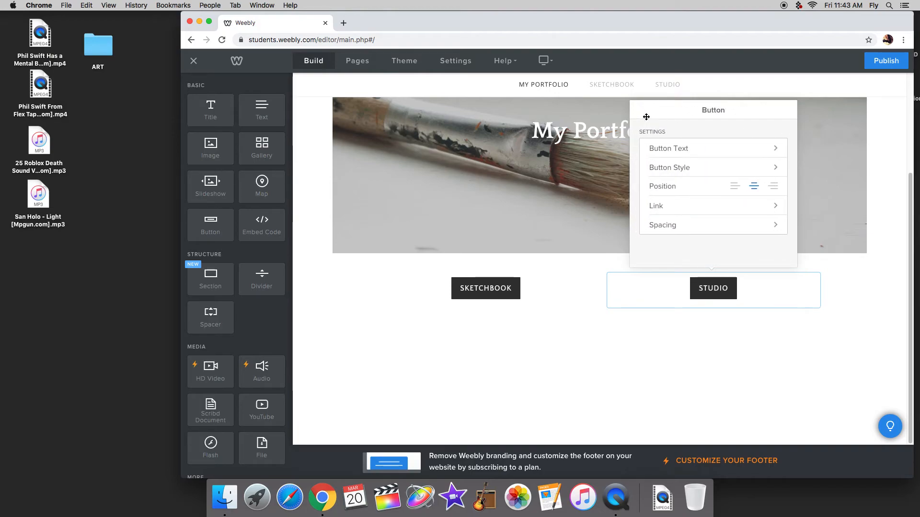
left_click(588, 376)
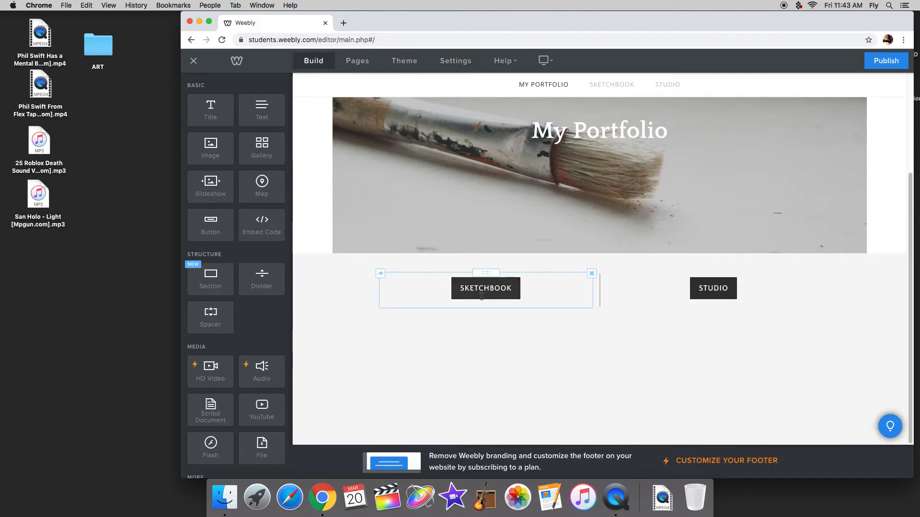
Link the SKETCHBOOK button to the site's standard page SKETCHBOOK.
left_click(515, 289)
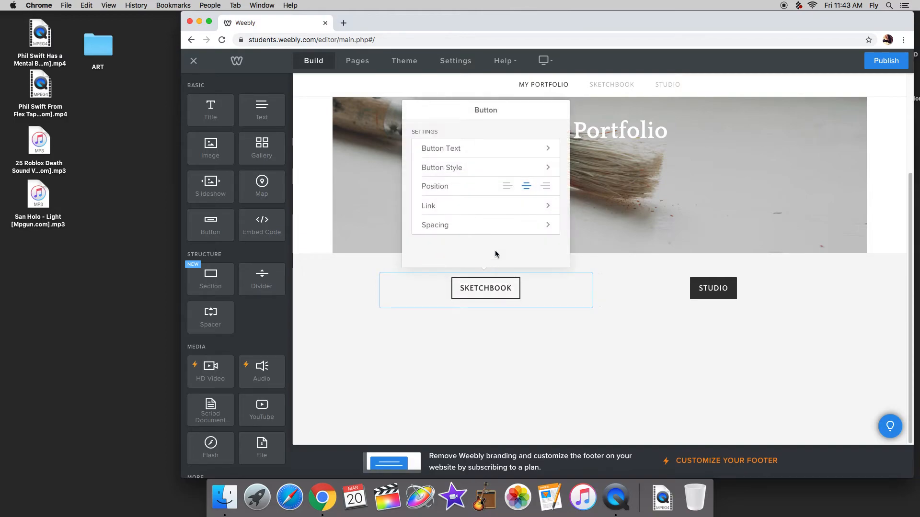
left_click(469, 207)
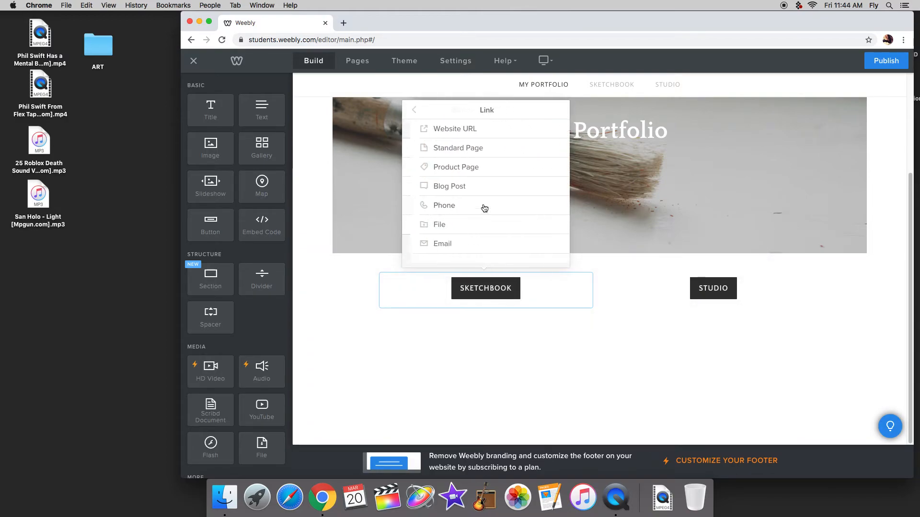
left_click(463, 147)
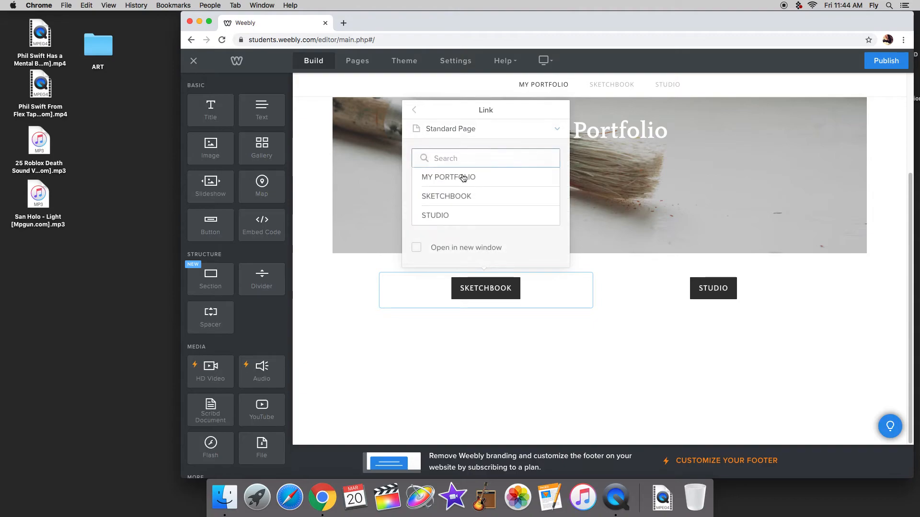
left_click(461, 197)
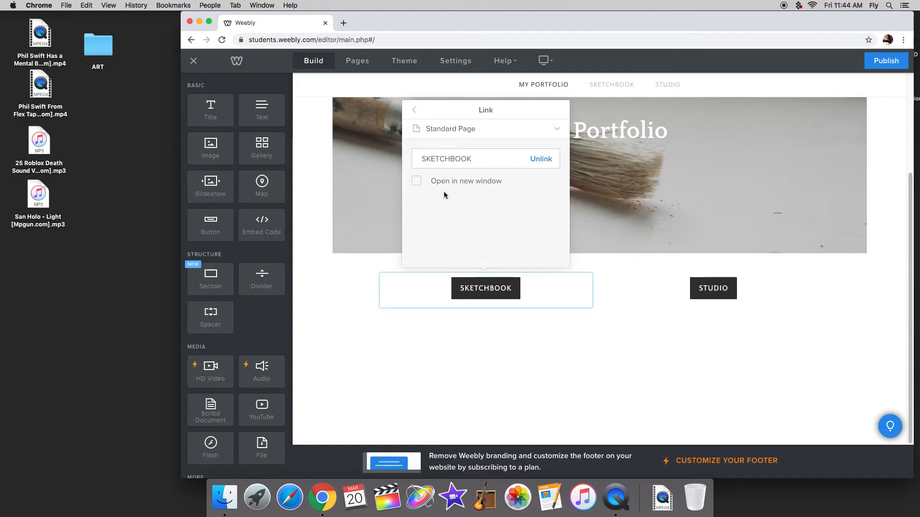
left_click(560, 360)
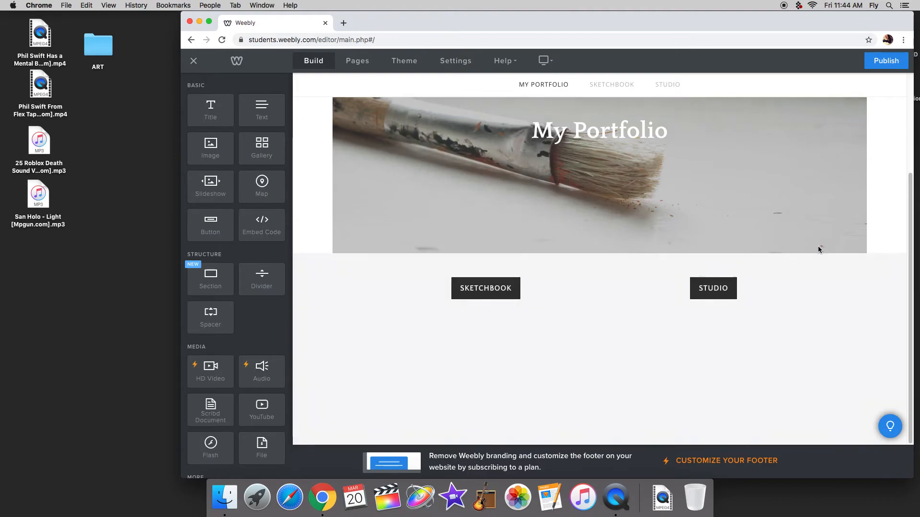
Link the STUDIO button to the site's standard page STUDIO.
left_click(729, 284)
left_click(668, 207)
left_click(675, 148)
left_click(678, 223)
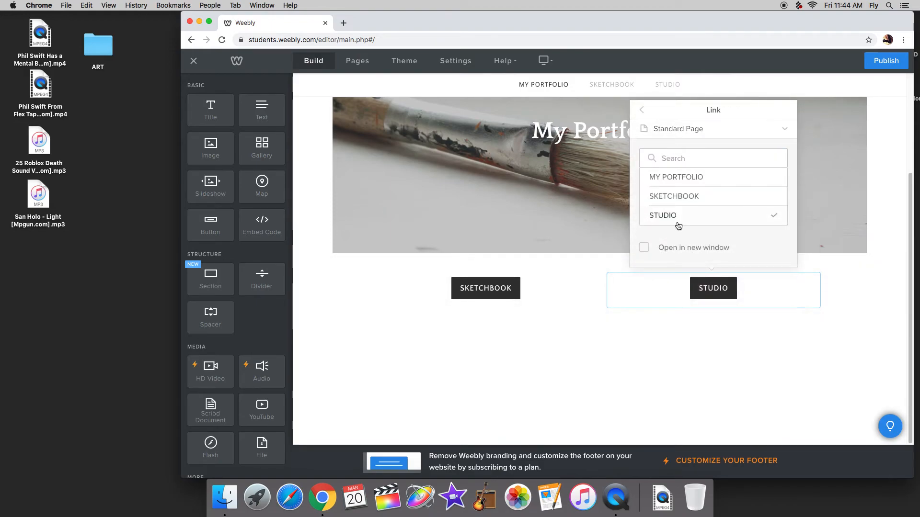
left_click(692, 328)
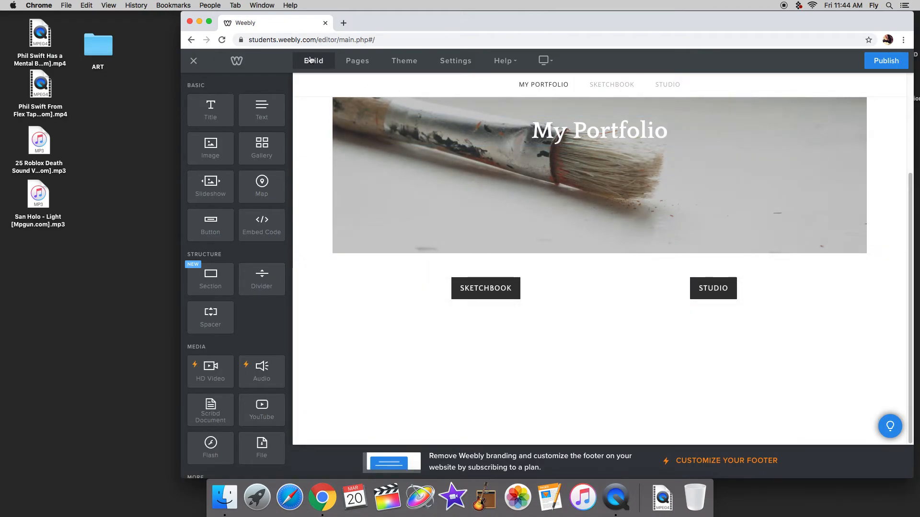
Hide the SKETCHBOOK and STUDIO pages from the site's navigation.
left_click(358, 60)
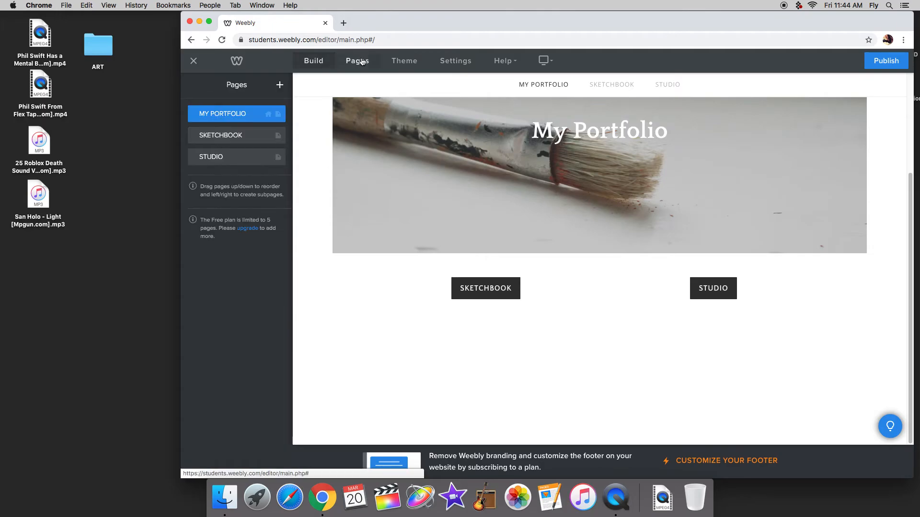
left_click(233, 135)
left_click(192, 147)
left_click(192, 85)
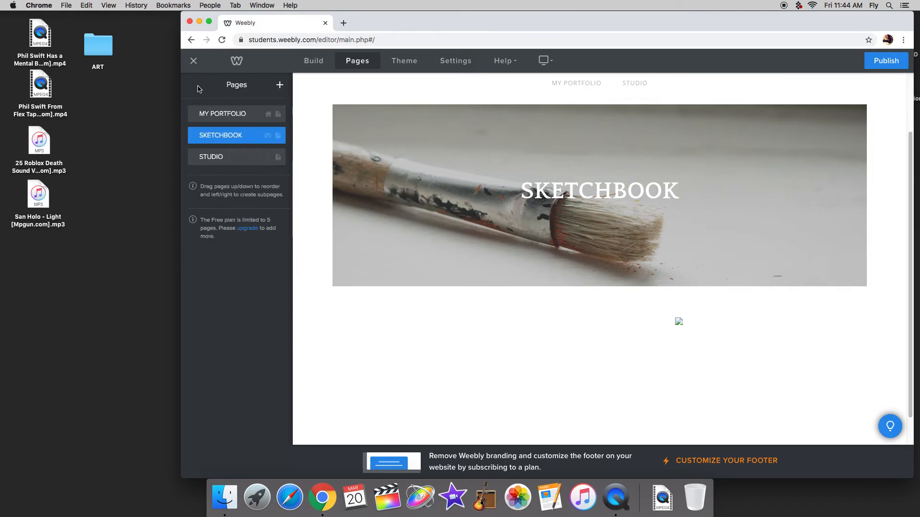
left_click(194, 155)
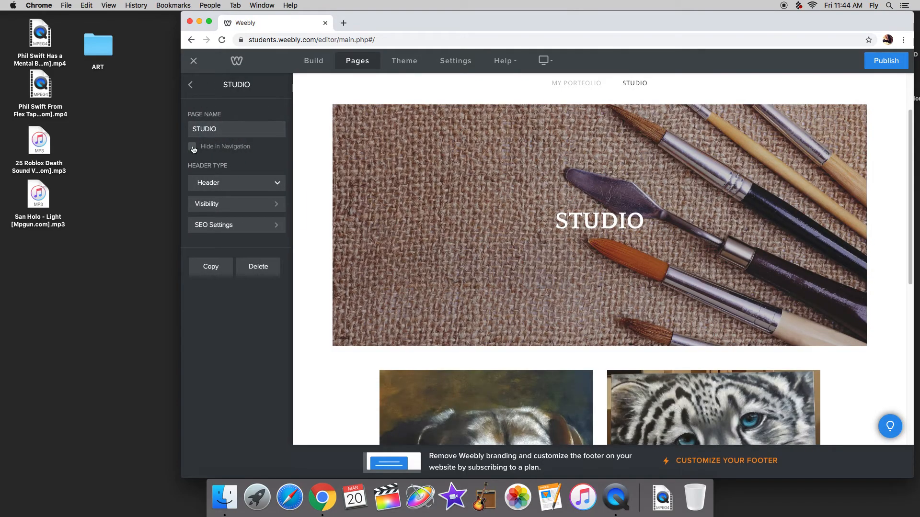
left_click(192, 147)
left_click(192, 86)
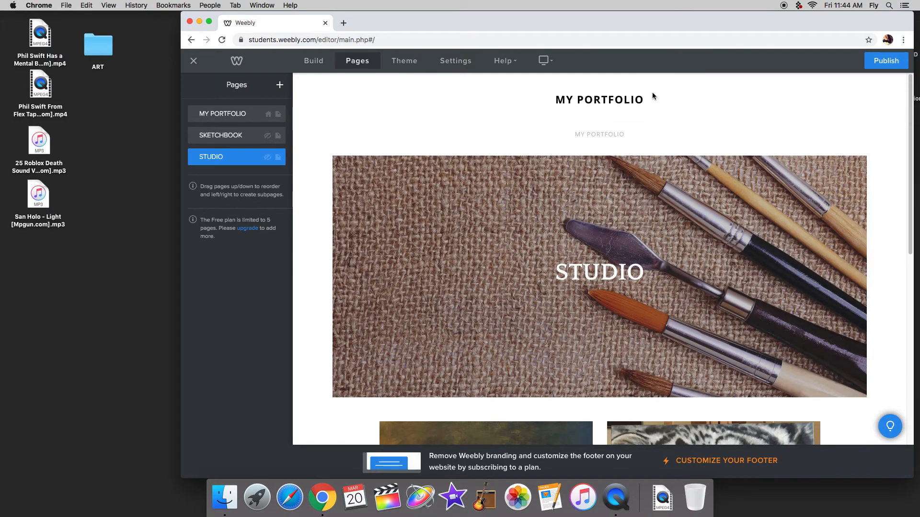
Return to the MY PORTFOLIO page and publish the website under the Weebly.com subdomain PawsandPaintings.
left_click(238, 115)
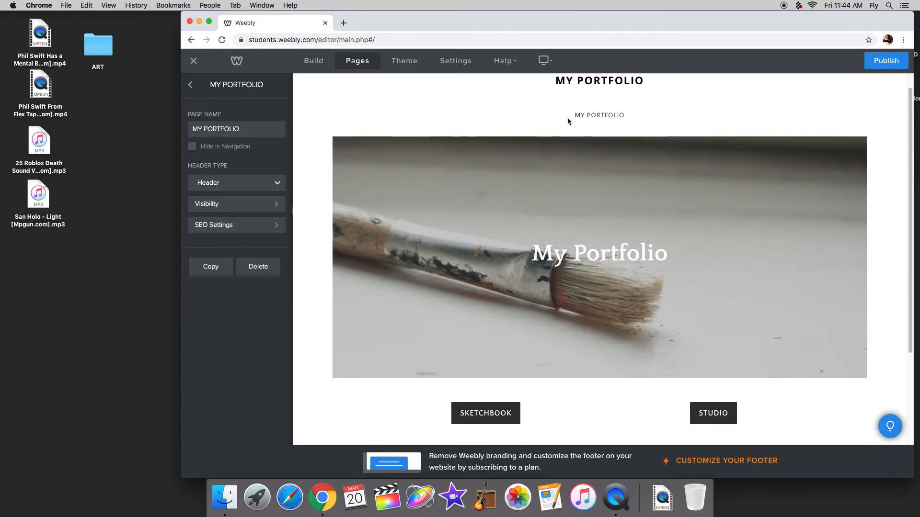
scroll(575, 215, "down", 5)
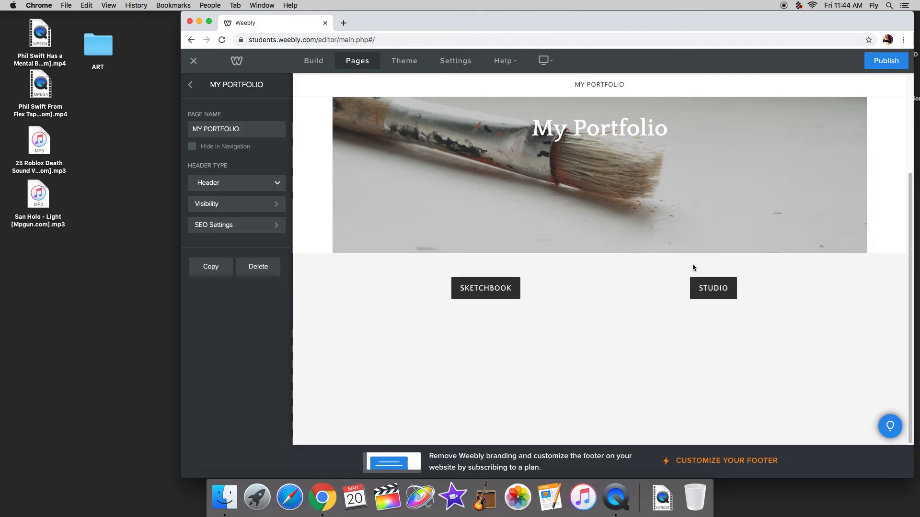
left_click(882, 61)
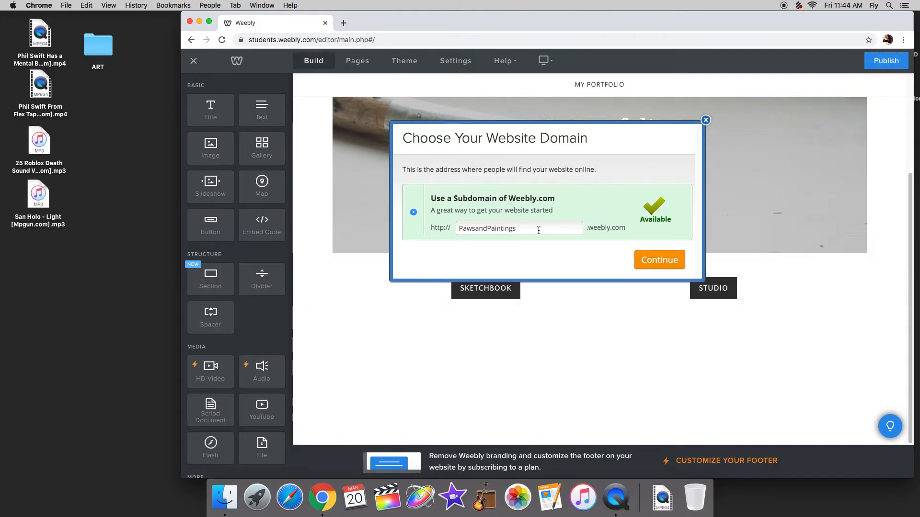
left_click(652, 260)
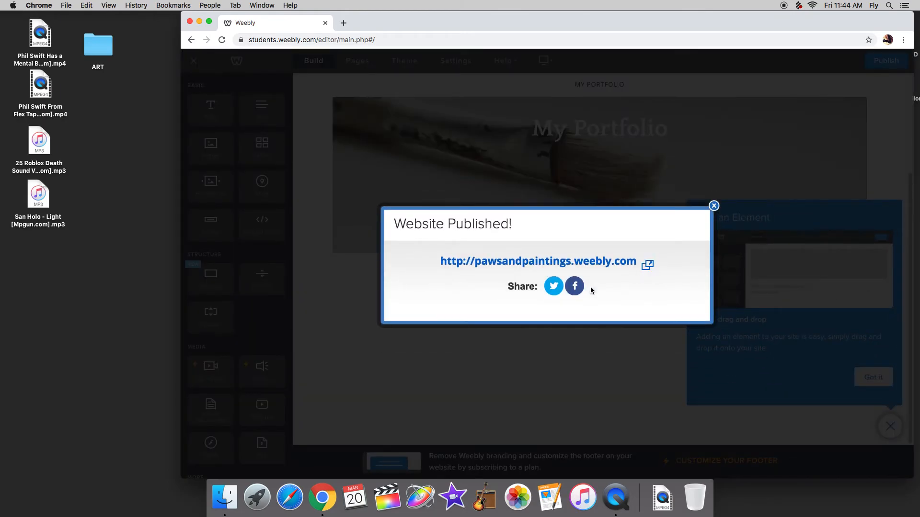
Open the published site, follow the SKETCHBOOK button to its page, and enlarge the flower drawing in the gallery.
left_click(564, 264)
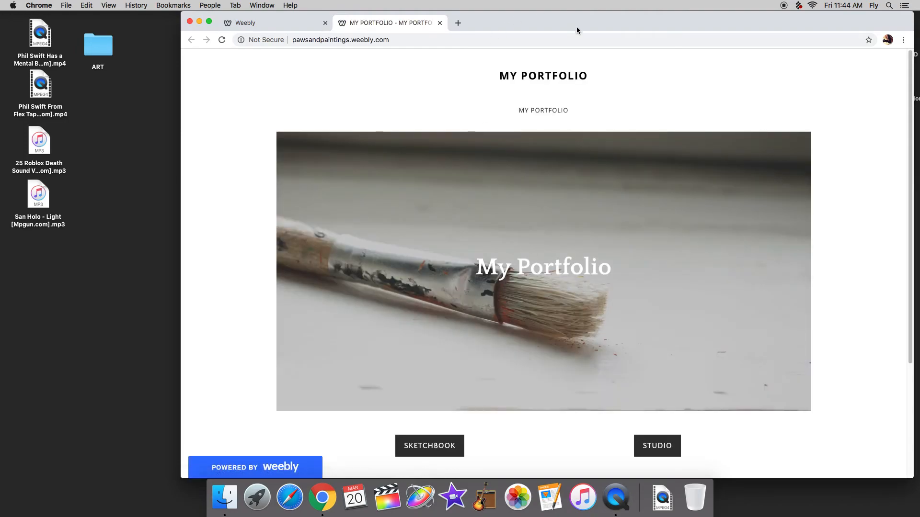
scroll(524, 151, "down", 3)
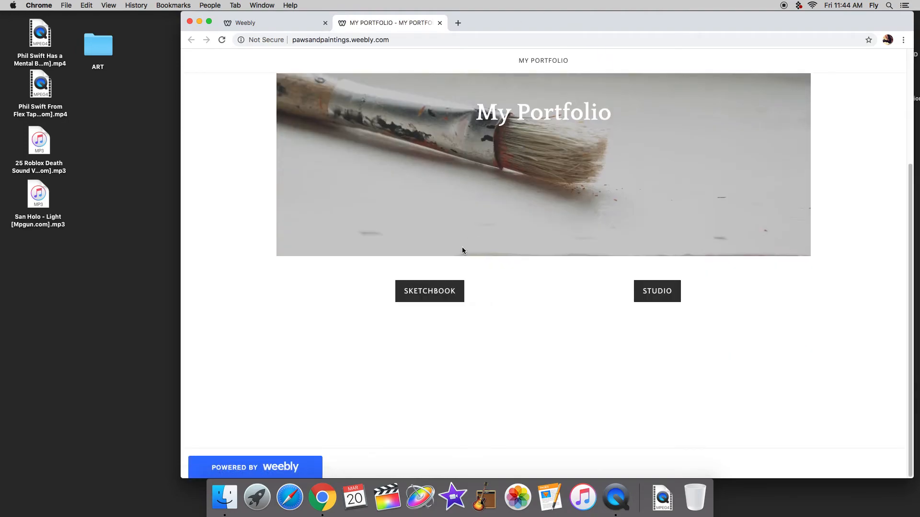
left_click(416, 289)
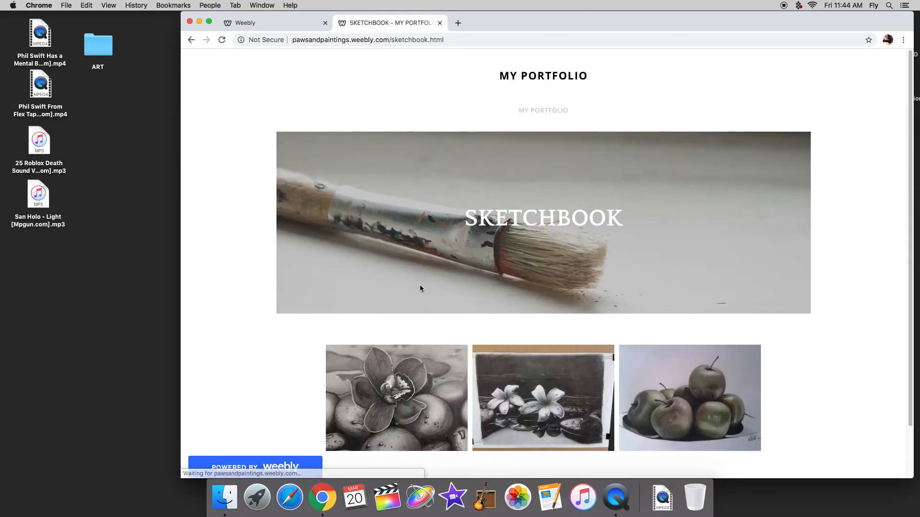
scroll(421, 355, "down", 2)
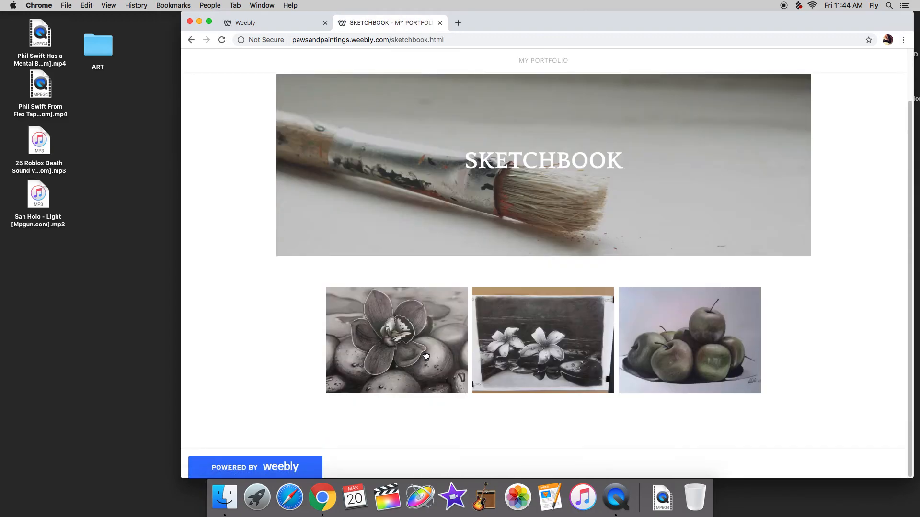
left_click(397, 353)
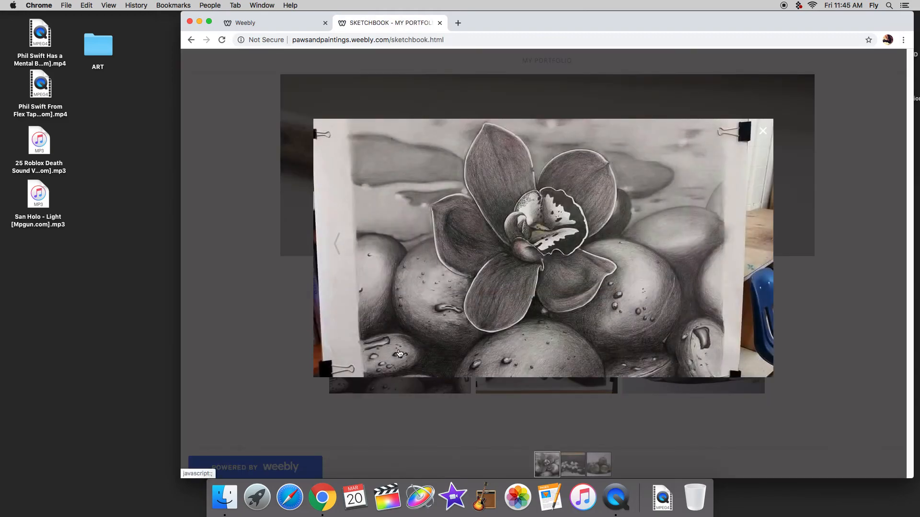
Close the enlarged flower drawing, then view the white-flowers and apples drawings enlarged in the live SKETCHBOOK gallery.
left_click(764, 133)
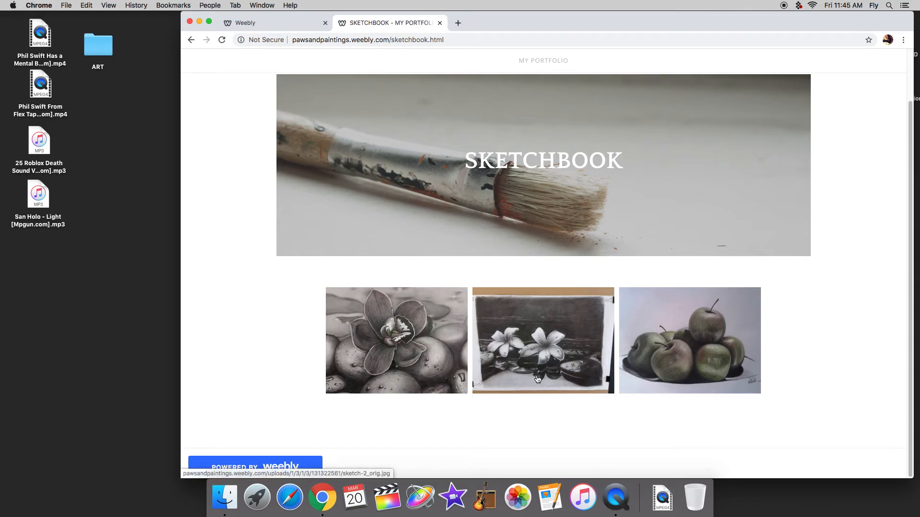
left_click(537, 378)
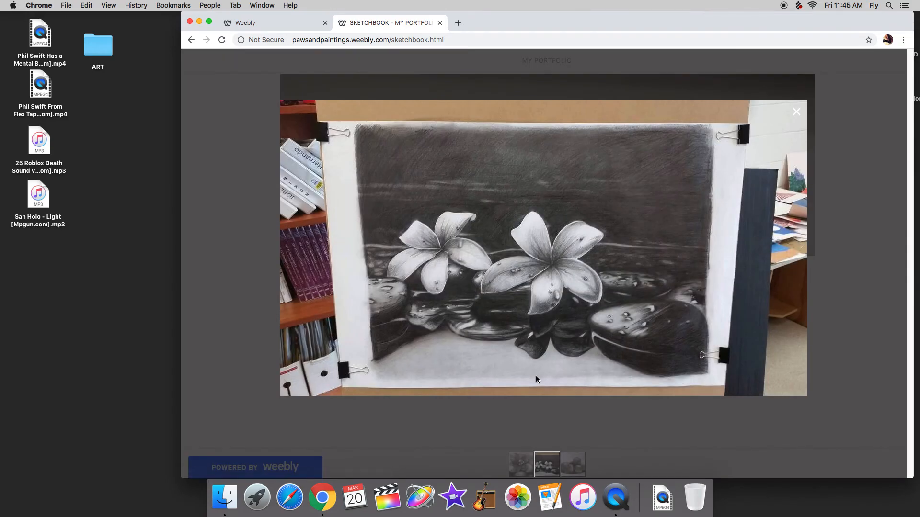
left_click(796, 111)
left_click(647, 349)
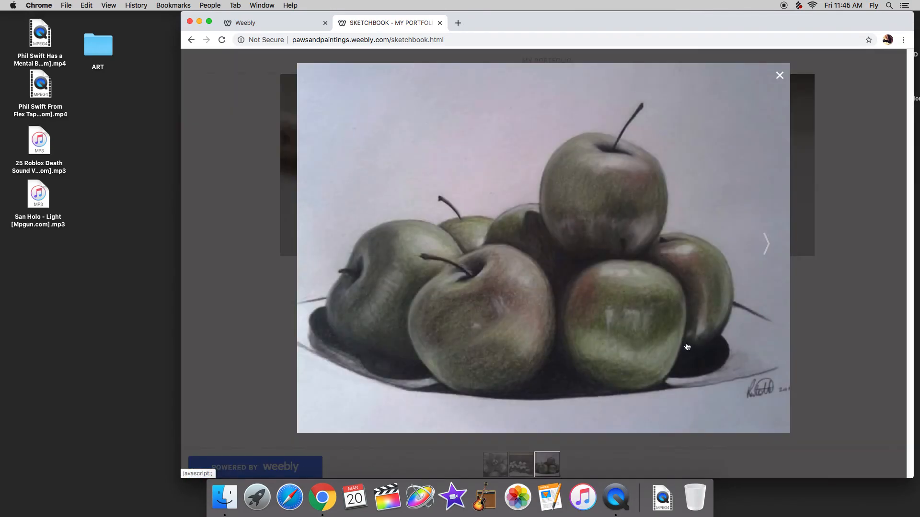
left_click(779, 75)
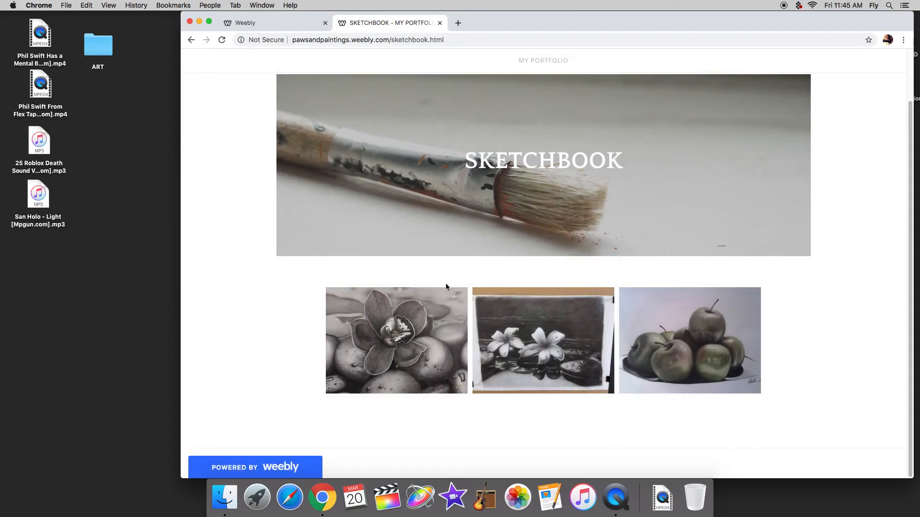
Return to the live MY PORTFOLIO home page, follow its STUDIO button, and view the paintings on that page.
scroll(460, 249, "up", 1)
left_click(546, 66)
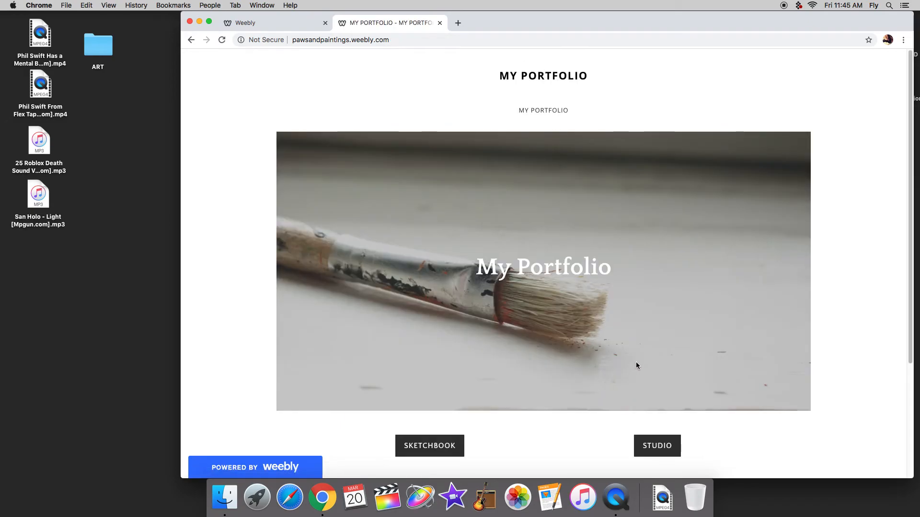
left_click(652, 452)
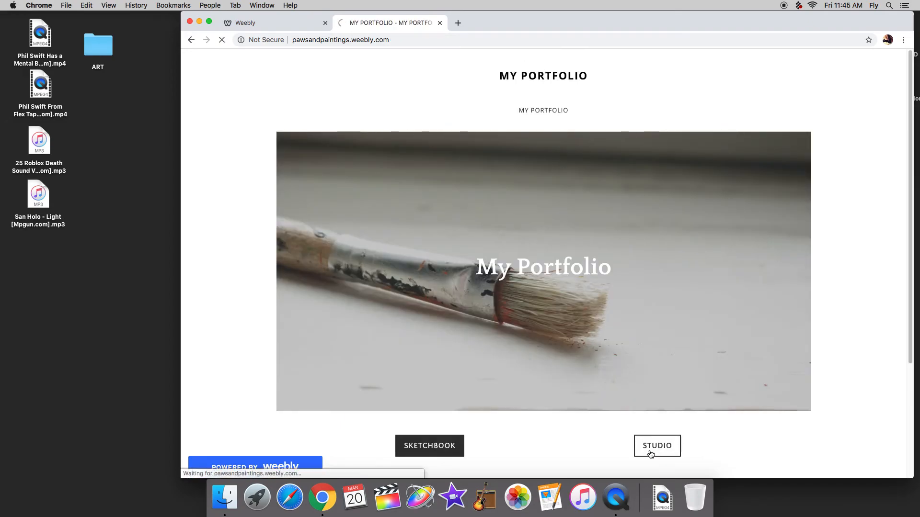
scroll(428, 158, "down", 7)
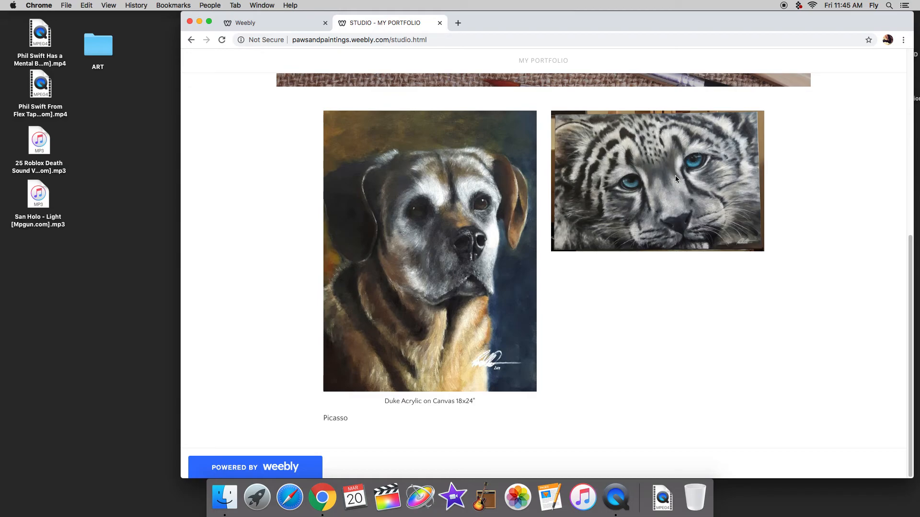
Return to the Weebly editor, open the STUDIO page, and enable Lightbox for the dog painting.
left_click(254, 29)
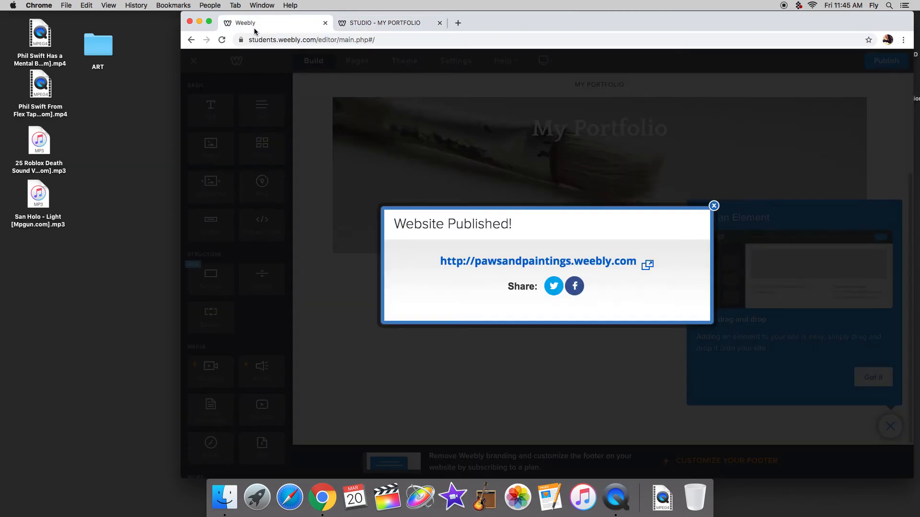
left_click(714, 206)
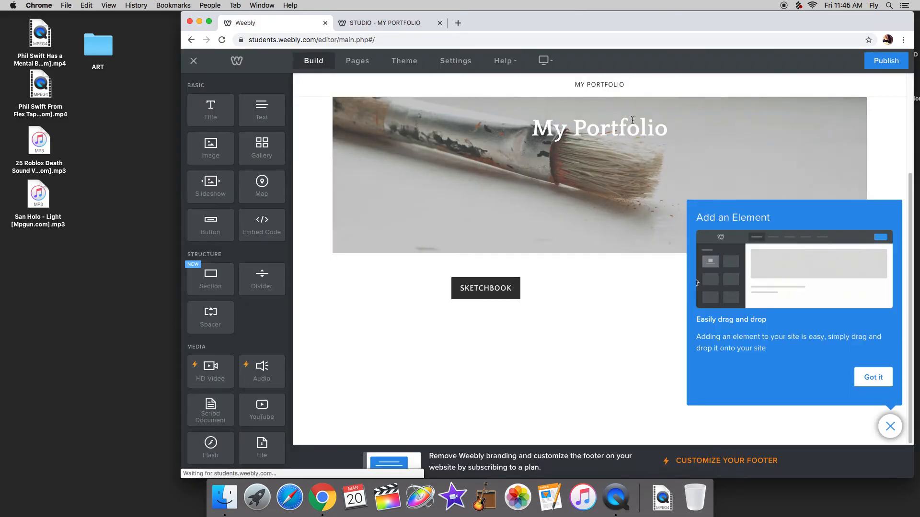
left_click(358, 60)
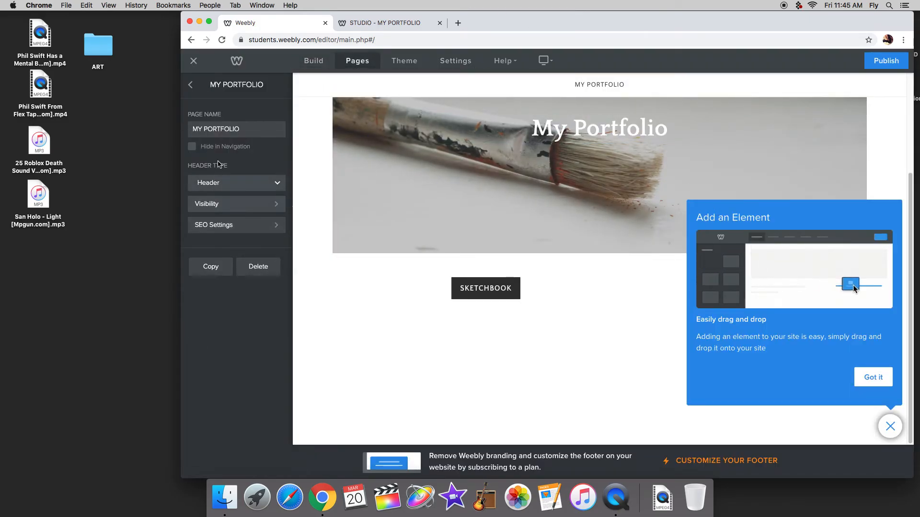
left_click(190, 85)
left_click(235, 157)
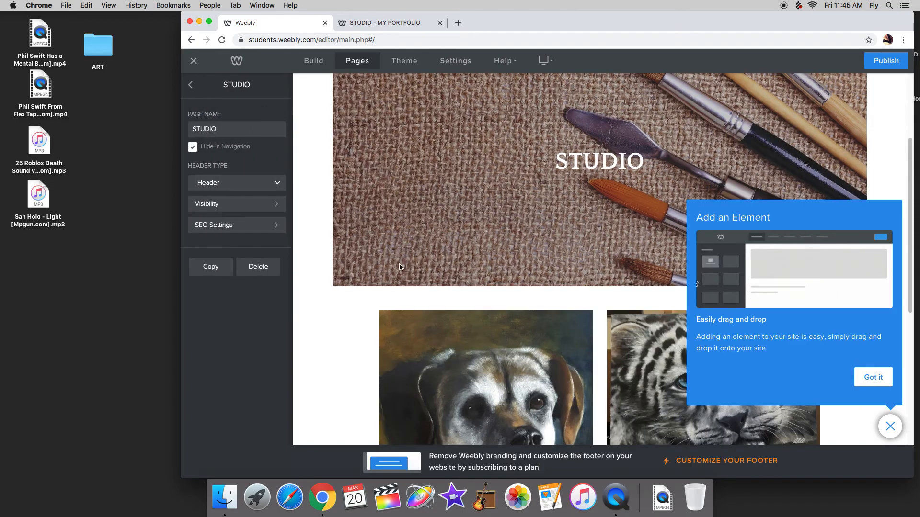
left_click(469, 381)
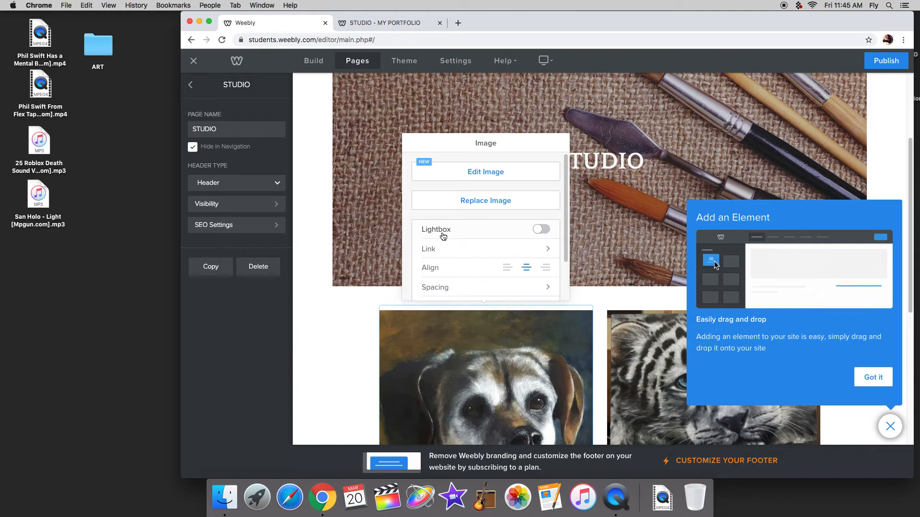
left_click(543, 231)
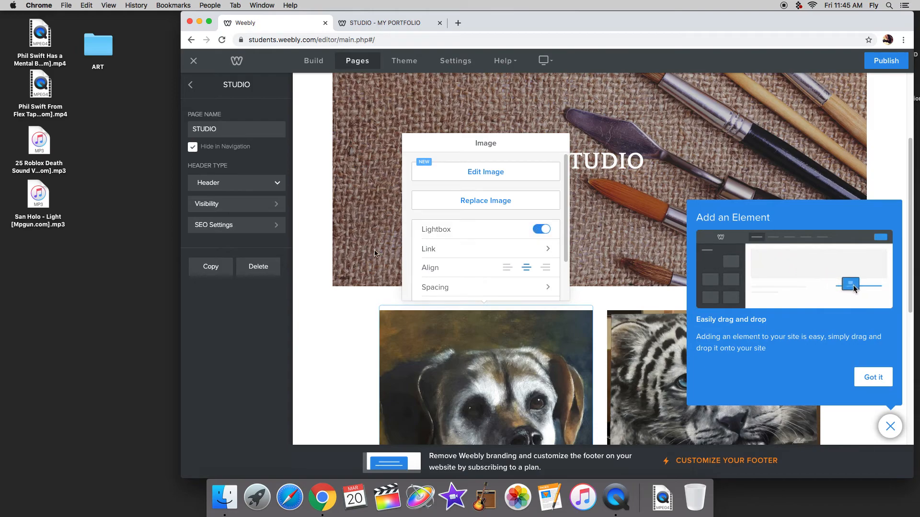
Review the dog painting's caption and remaining image settings, and close the image settings.
scroll(432, 278, "down", 2)
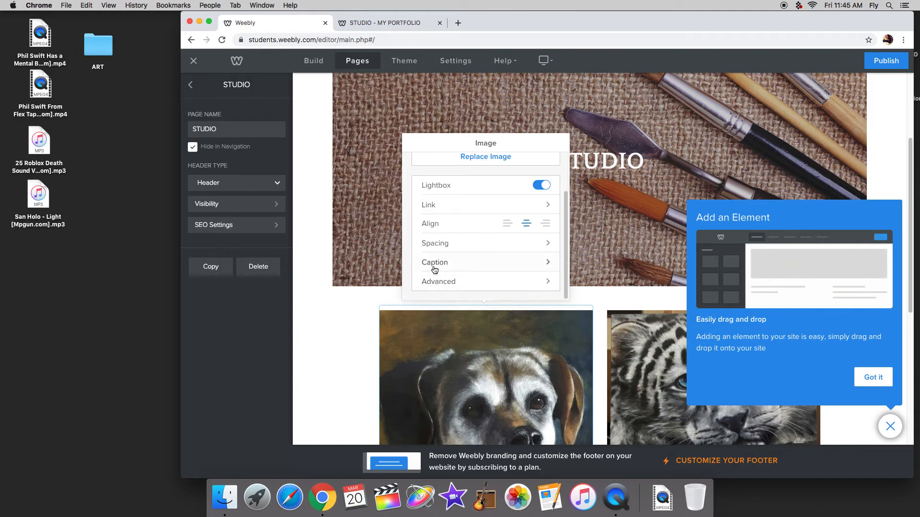
left_click(433, 263)
scroll(533, 192, "down", 1)
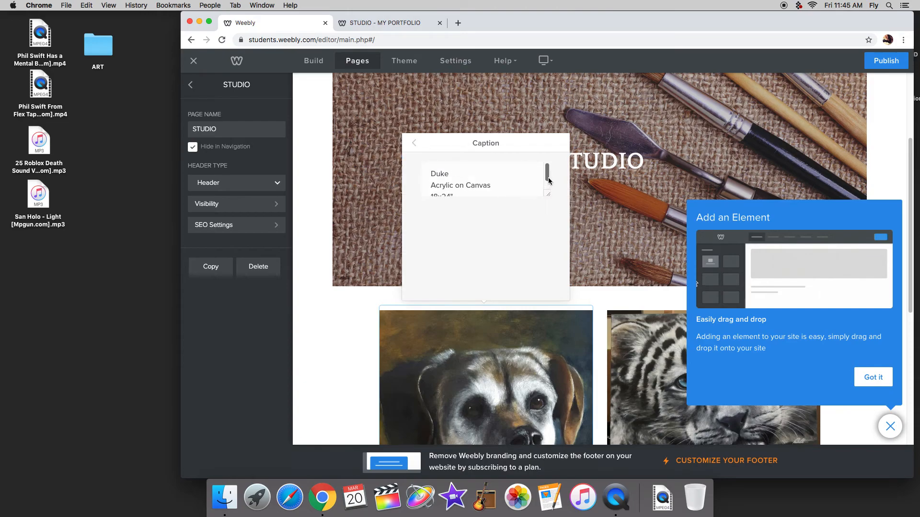
left_click(414, 146)
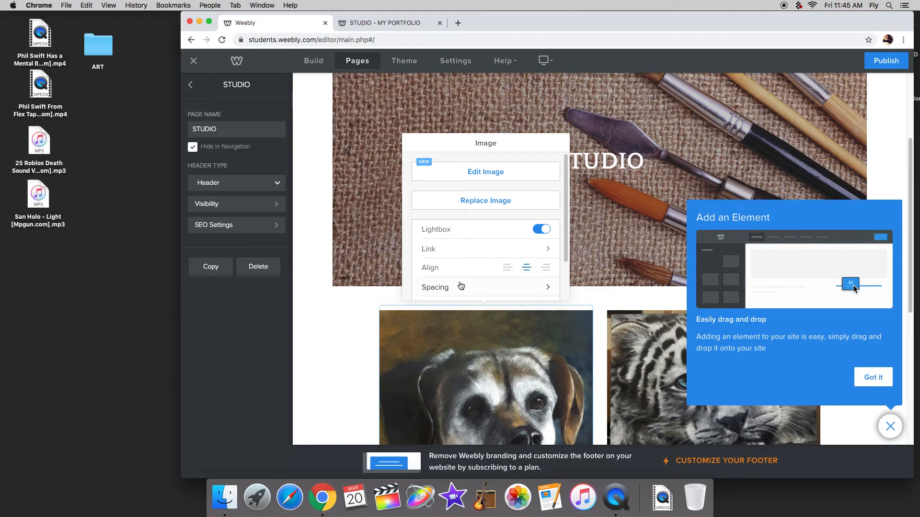
scroll(457, 283, "down", 2)
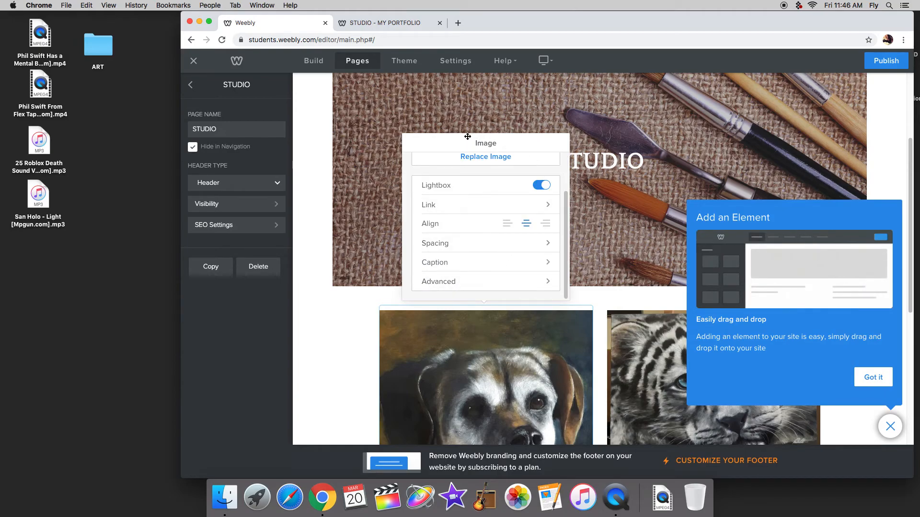
left_click(321, 300)
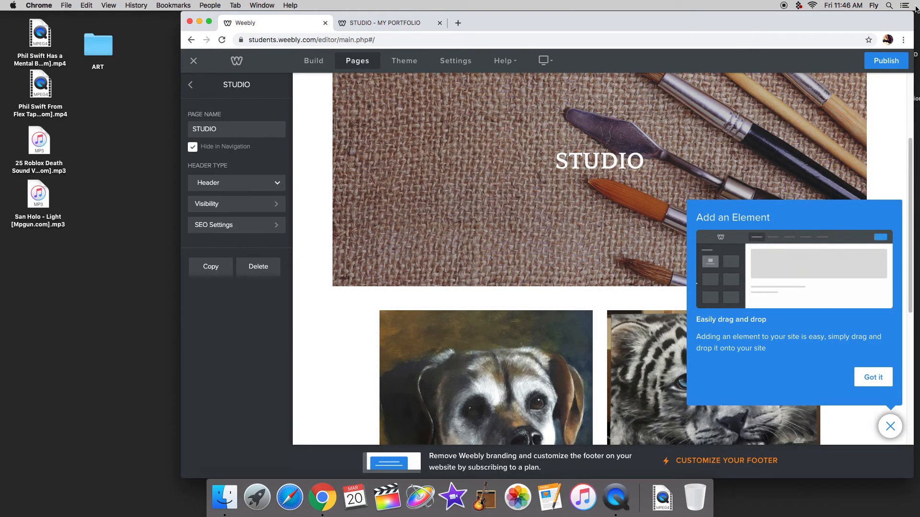
Publish the updated website and follow the STUDIO button on the live site.
left_click(873, 59)
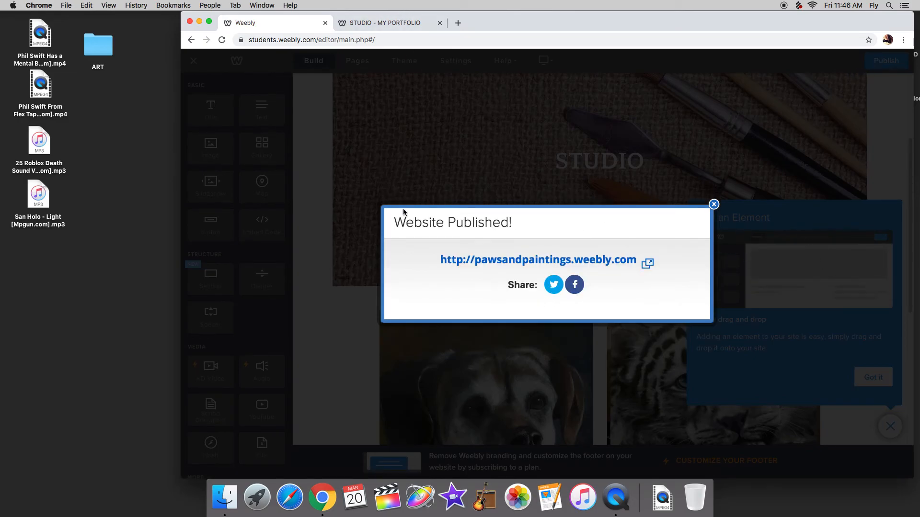
left_click(497, 261)
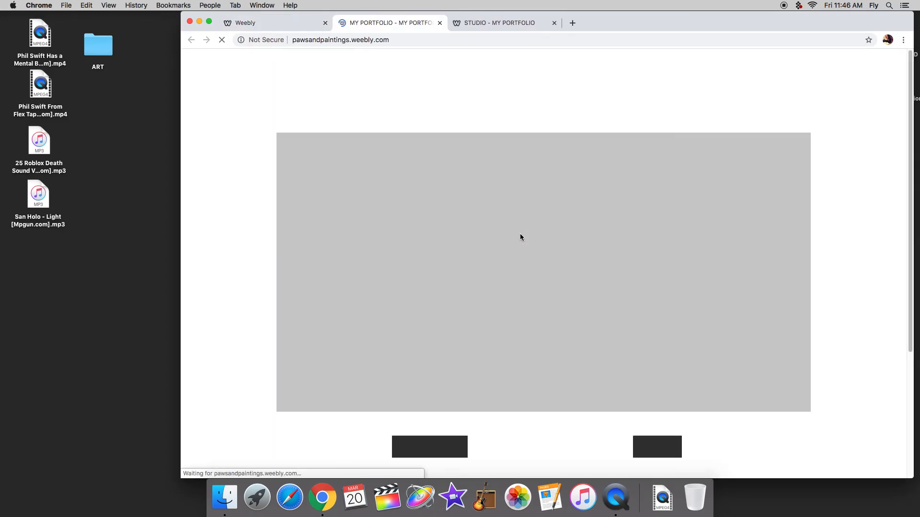
left_click(661, 453)
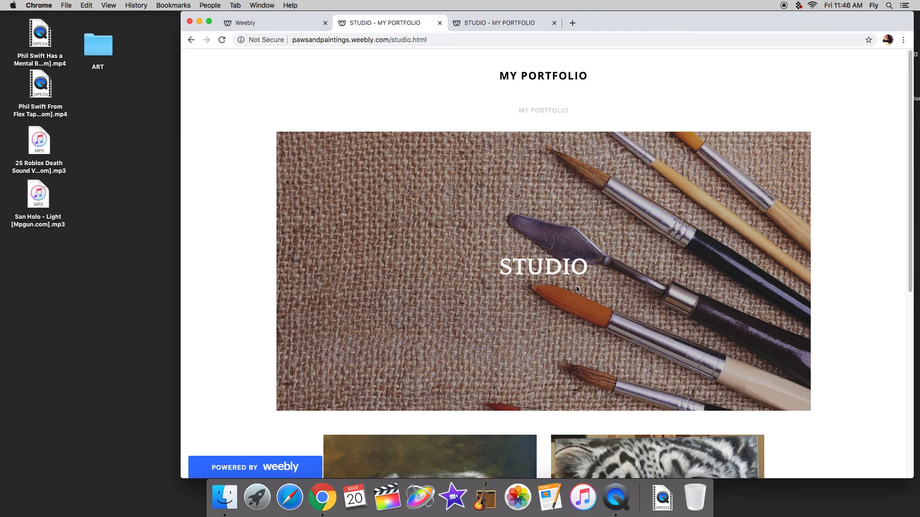
Check the dog painting's lightbox on the live STUDIO page by enlarging the image and closing it again.
scroll(564, 298, "down", 6)
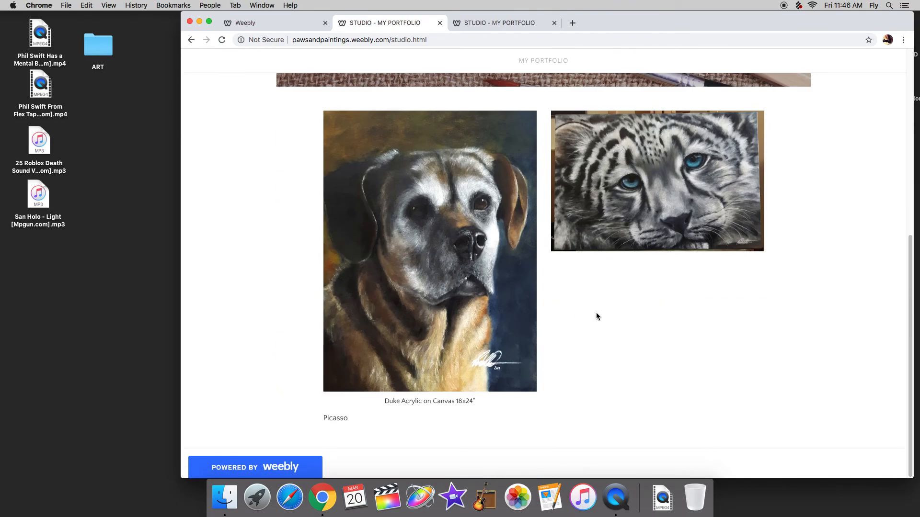
left_click(465, 254)
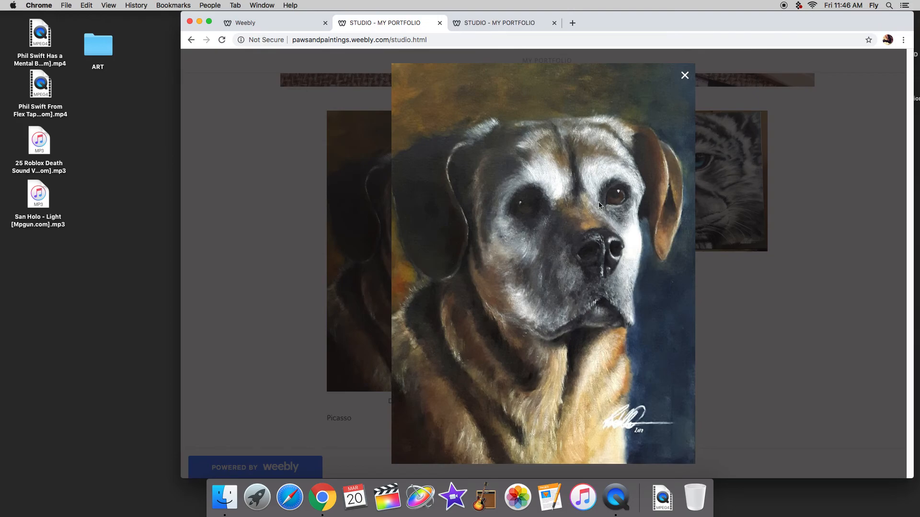
left_click(686, 77)
scroll(385, 55, "up", 6)
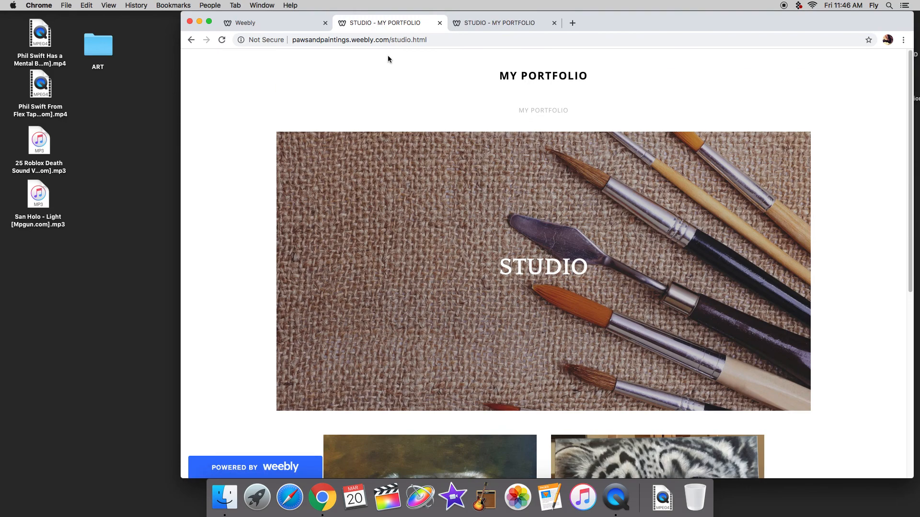
Return to the Weebly editor, dismiss the publish confirmation and the Add an Element tip, and look over the STUDIO page.
left_click(305, 22)
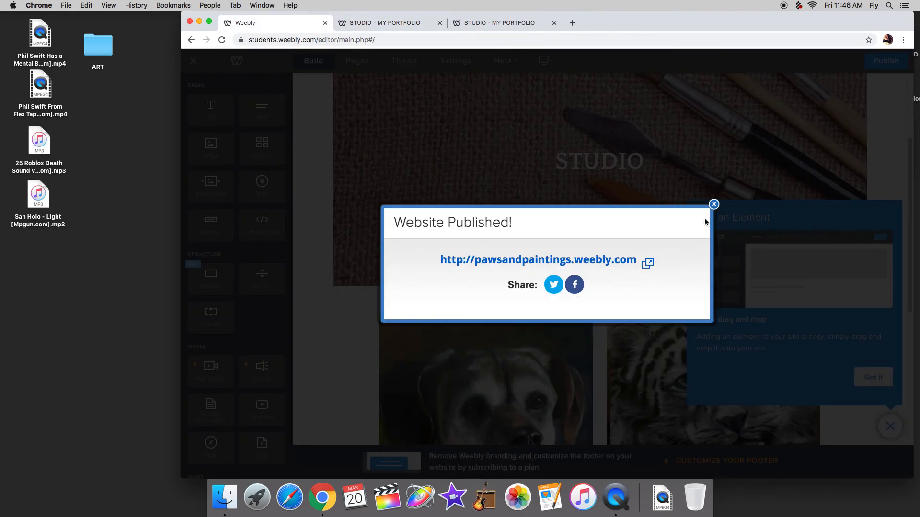
left_click(714, 205)
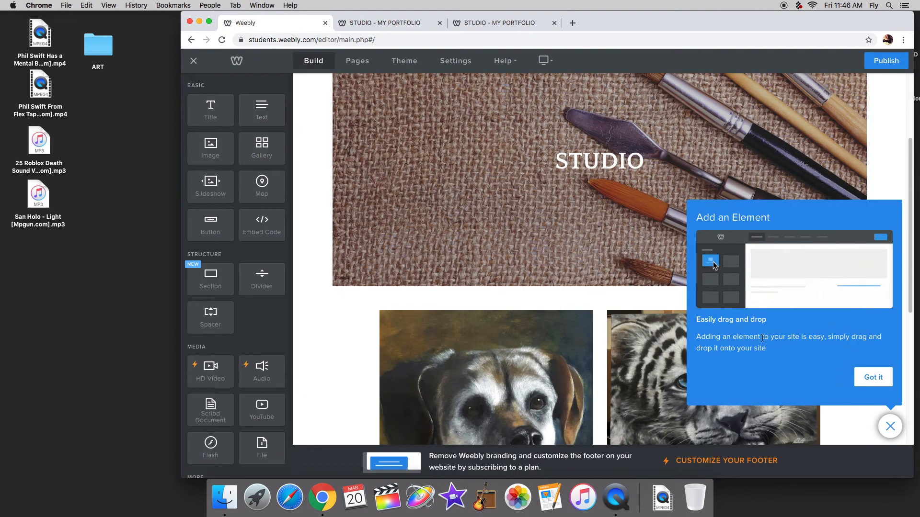
left_click(890, 426)
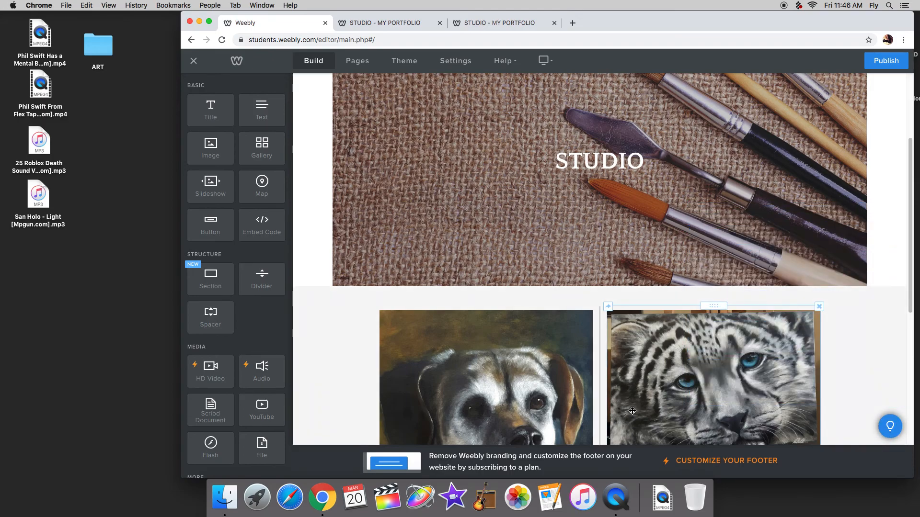
scroll(638, 411, "down", 5)
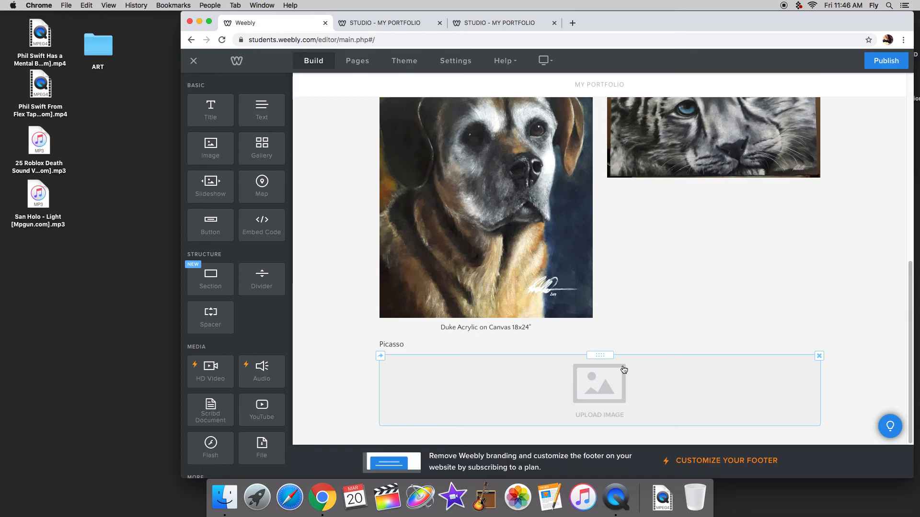
left_click_drag(911, 315, 917, 226)
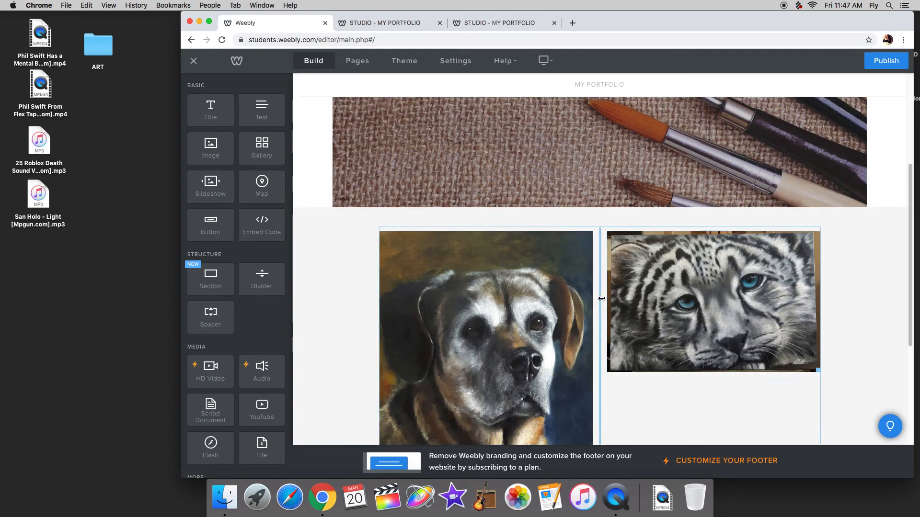
Move the browser window aside, and close the ART folder window and the browser window.
left_click(608, 492)
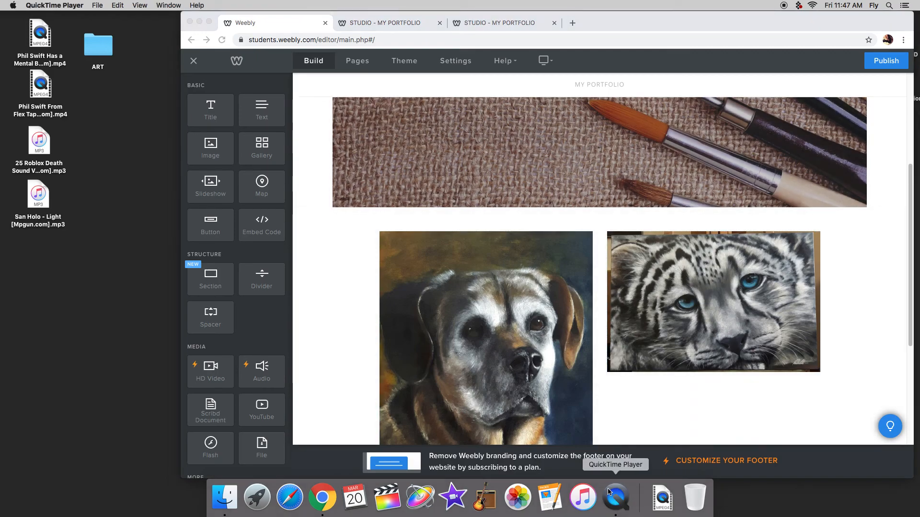
left_click_drag(802, 22, 740, 204)
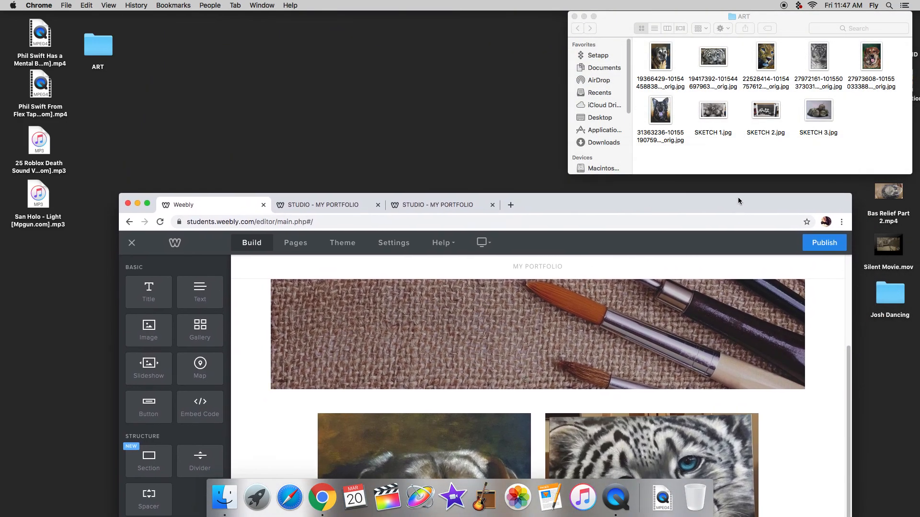
left_click(575, 16)
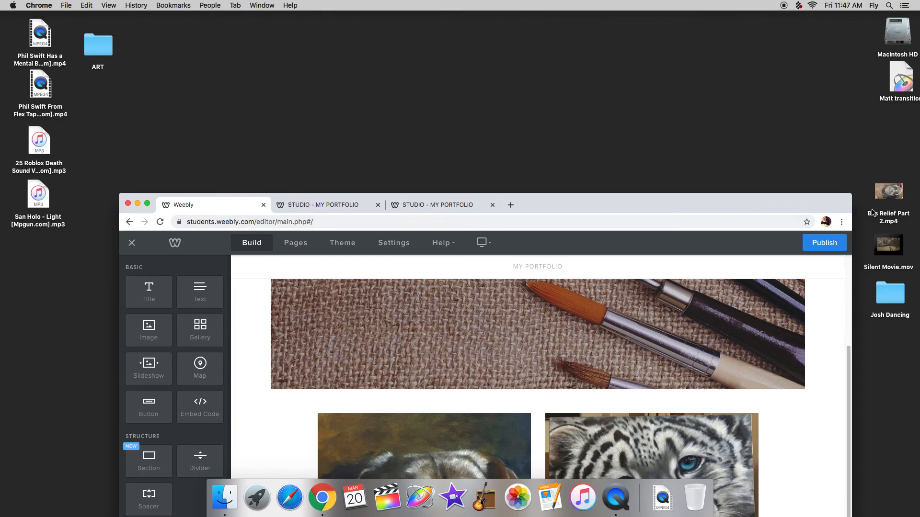
left_click(128, 205)
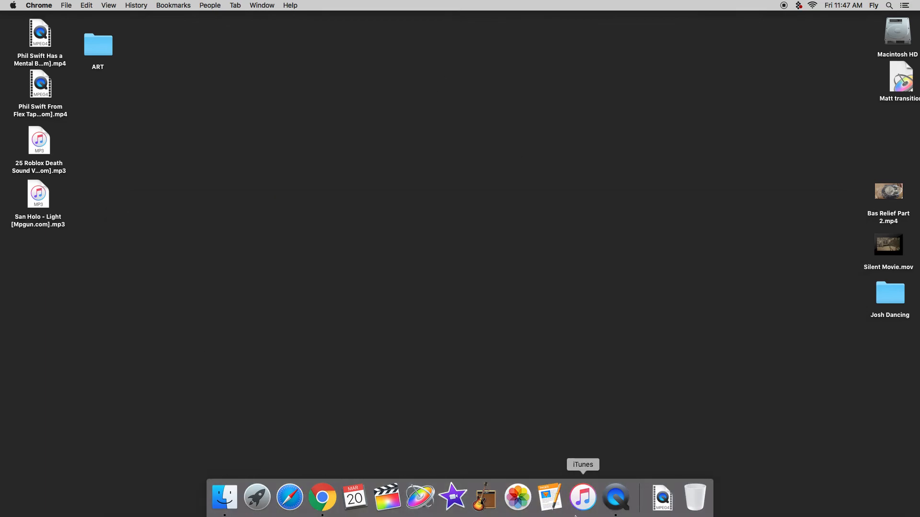
Switch to QuickTime Player and quit it to bring up the save prompt for the screen recording.
left_click(627, 502)
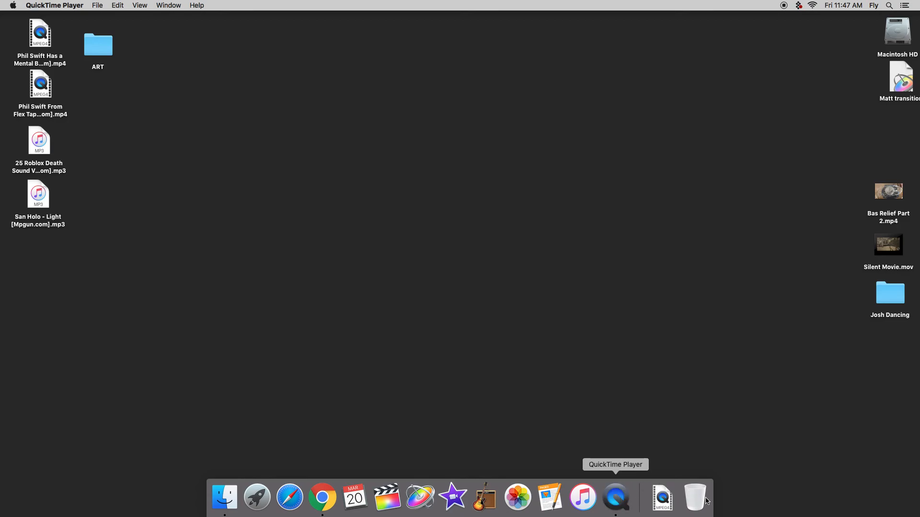
left_click(616, 506)
left_click(616, 506)
left_click(616, 506)
left_click(99, 7)
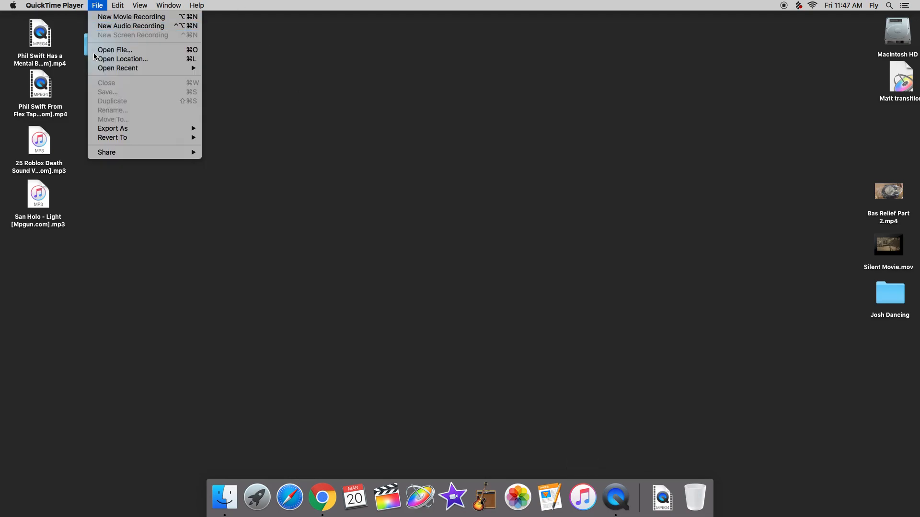
mouse_move(13, 6)
mouse_move(55, 5)
left_click(46, 81)
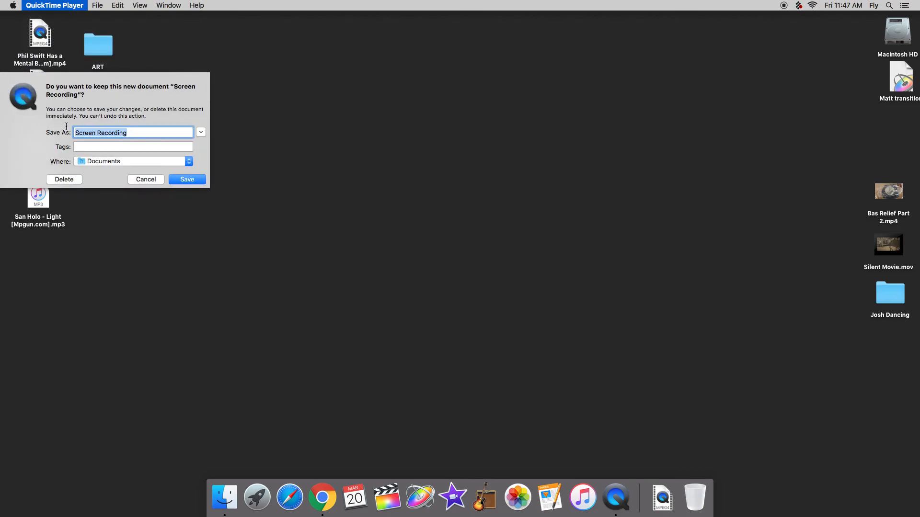
Name the screen recording "Weeby Digital Portfolio Walkthrough" and choose Desktop as its save location.
type("Weeby W")
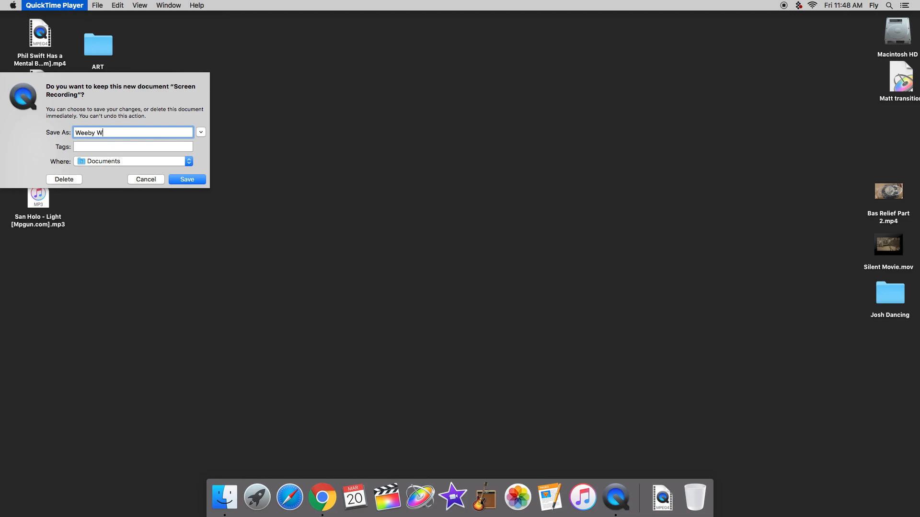
key("BackSpace")
type("Digital Portfolio Walkthrough")
left_click(114, 161)
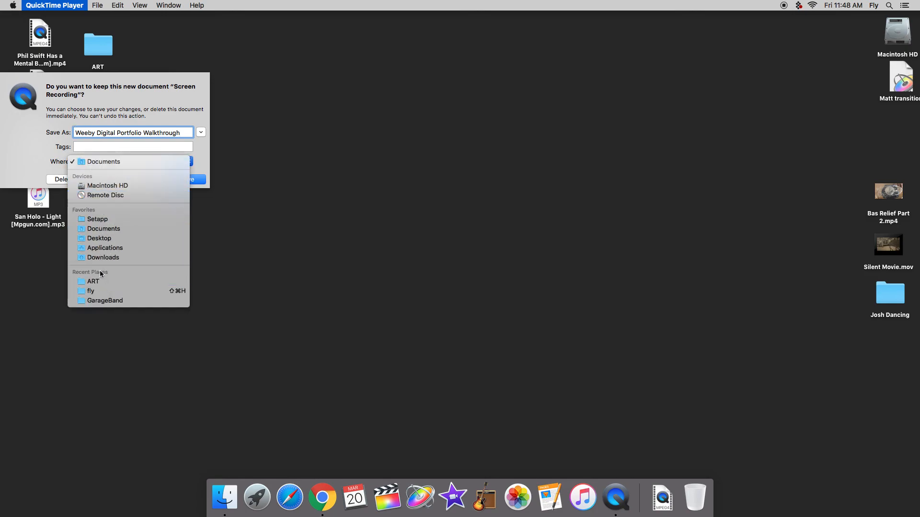
left_click(99, 238)
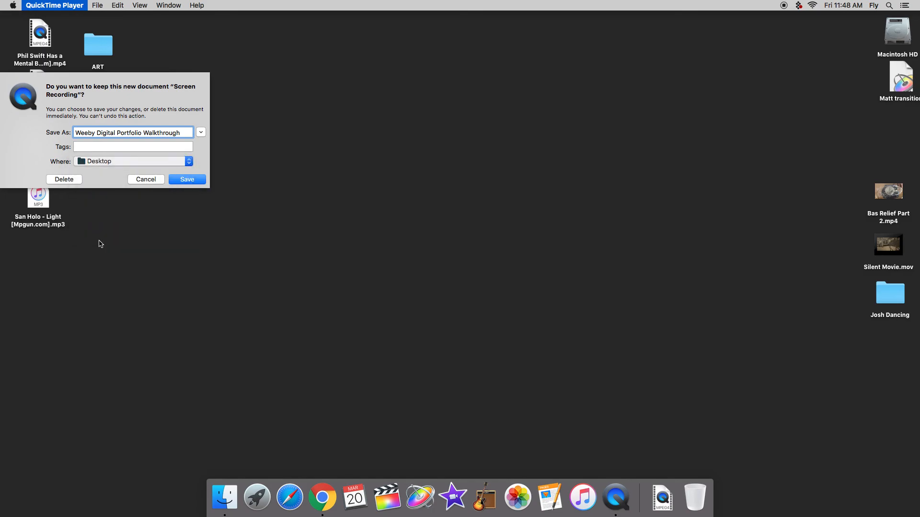